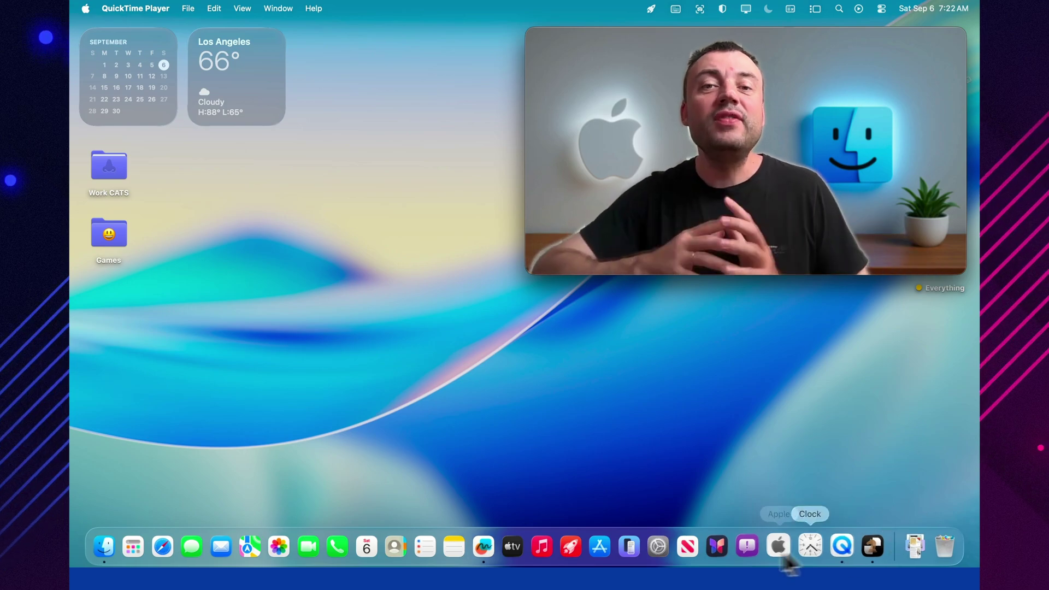
# Step: Launch and close Chess from the Applications list, then browse the search categories and dismiss them
pyautogui.click(133, 547)
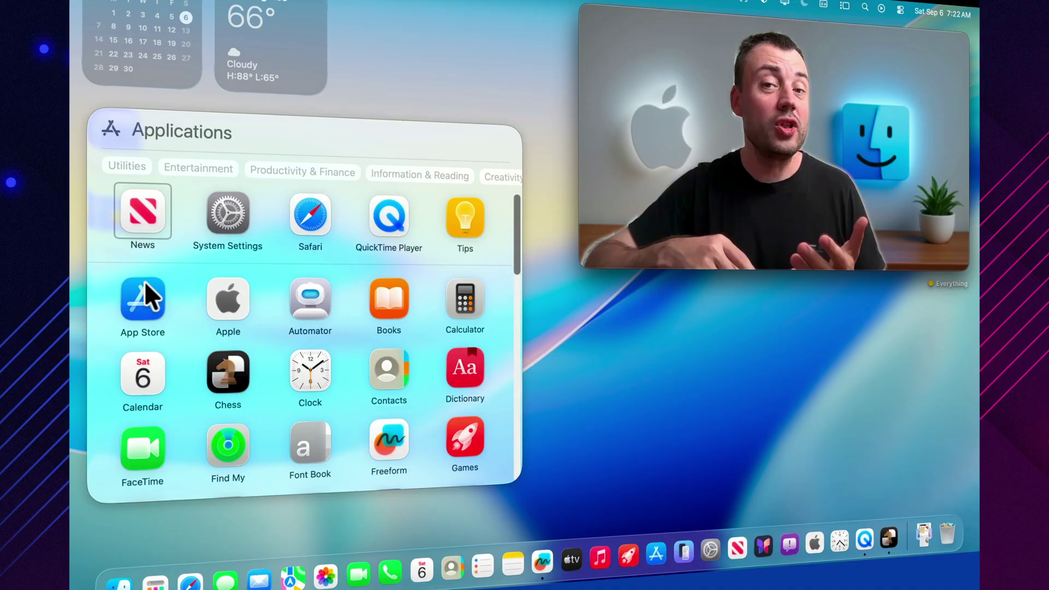
pyautogui.click(235, 367)
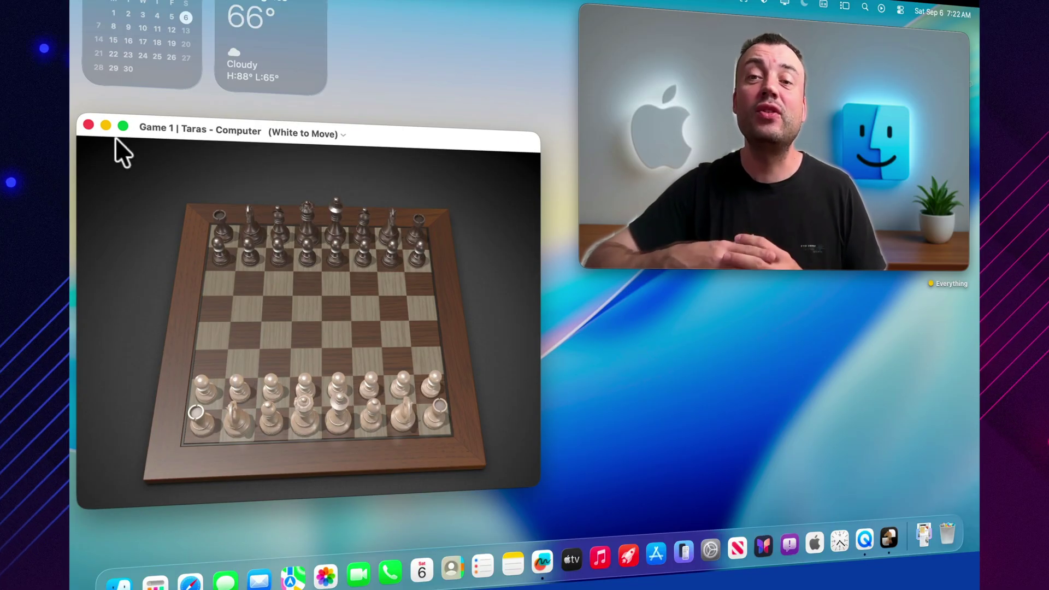
pyautogui.click(88, 124)
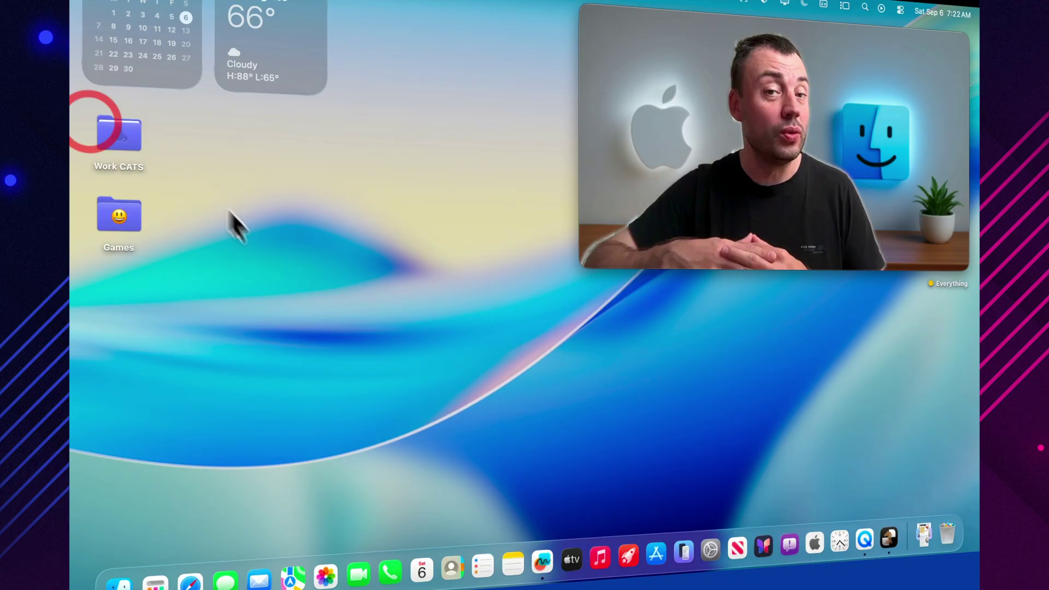
pyautogui.click(156, 580)
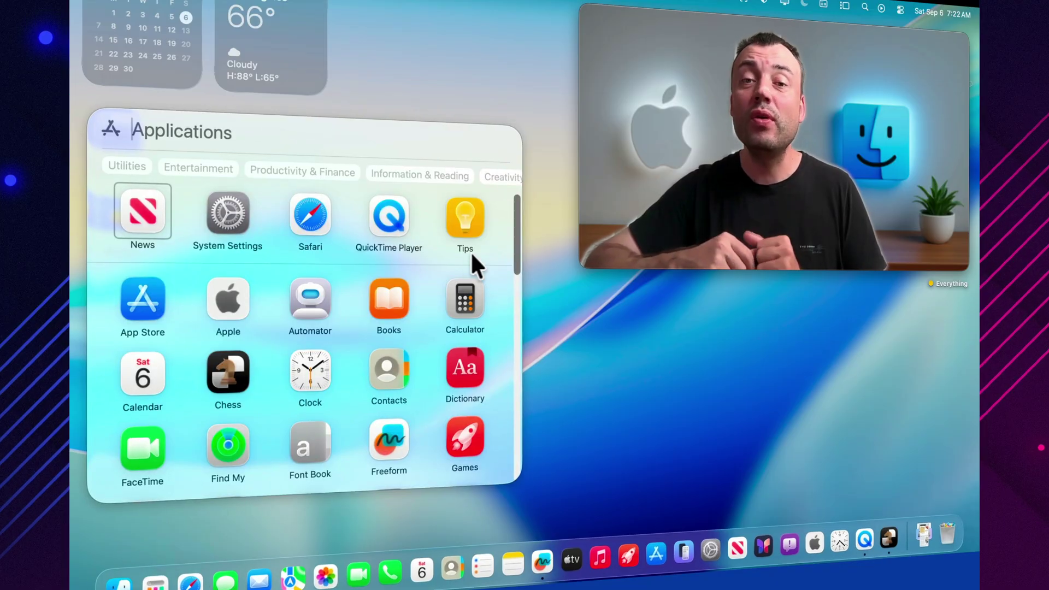
pyautogui.moveTo(519, 247)
pyautogui.mouseDown()
pyautogui.moveTo(516, 296)
pyautogui.moveTo(518, 239)
pyautogui.mouseUp()
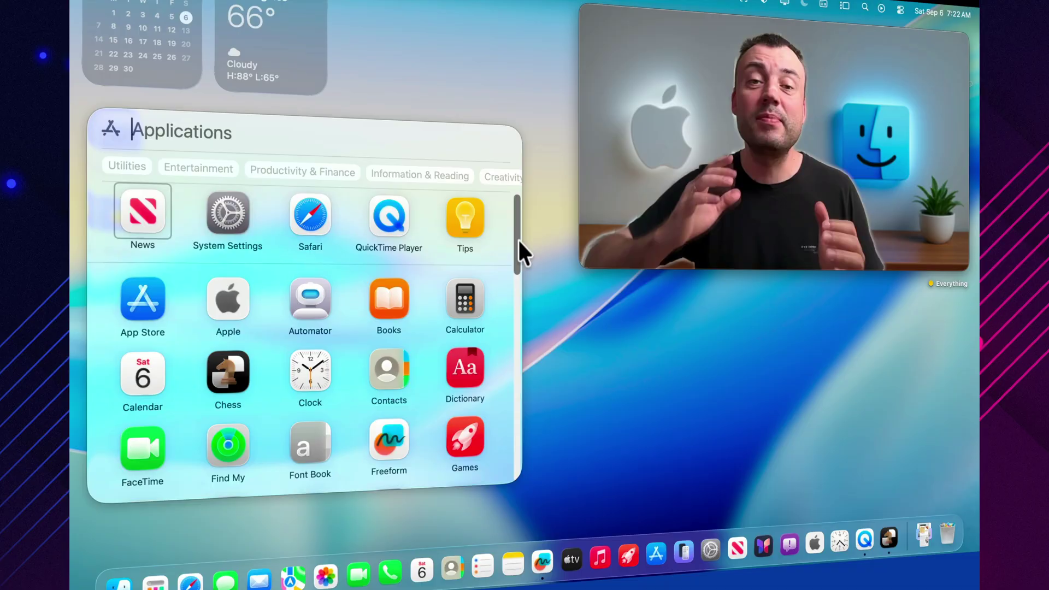
pyautogui.click(322, 146)
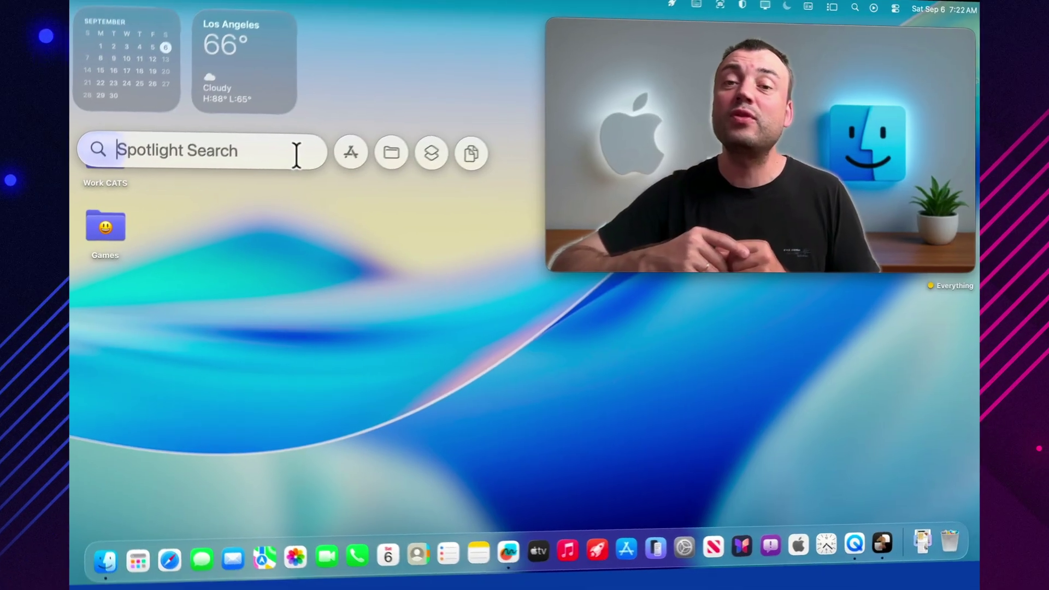
pyautogui.click(507, 143)
pyautogui.click(383, 139)
pyautogui.press('Escape')
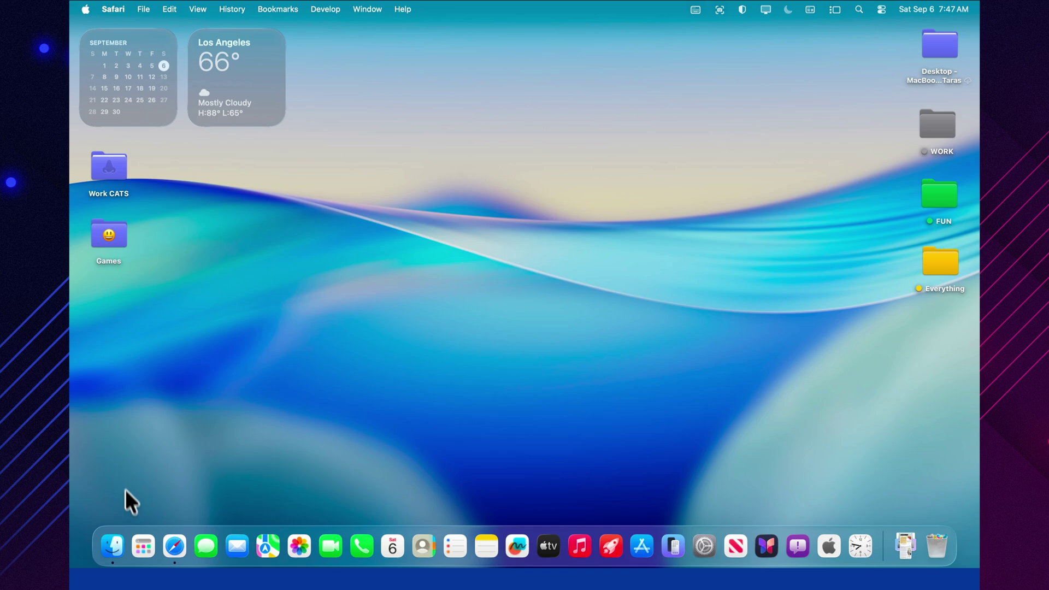
# Step: Google 'how to speed macbook' in a new Safari window and scroll through the results
pyautogui.click(170, 544)
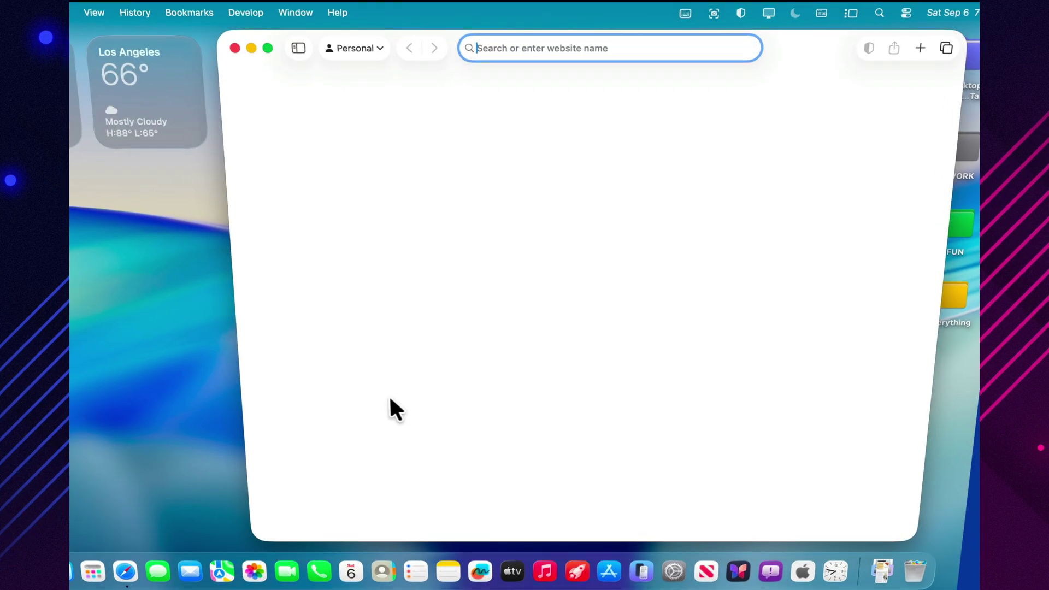
pyautogui.write('how to spe')
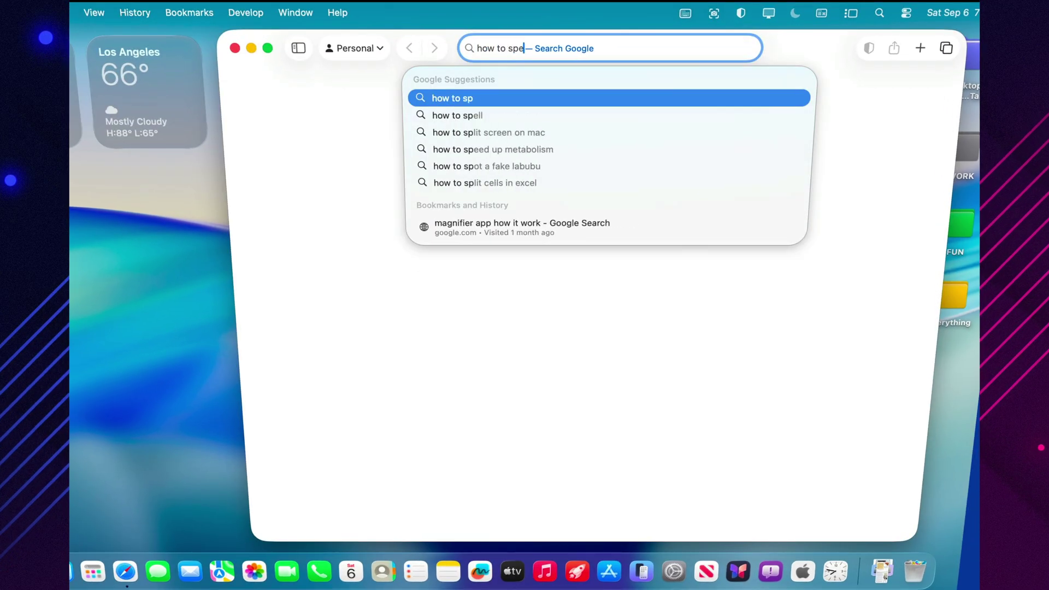
pyautogui.write('ed macbook')
pyautogui.press('Return')
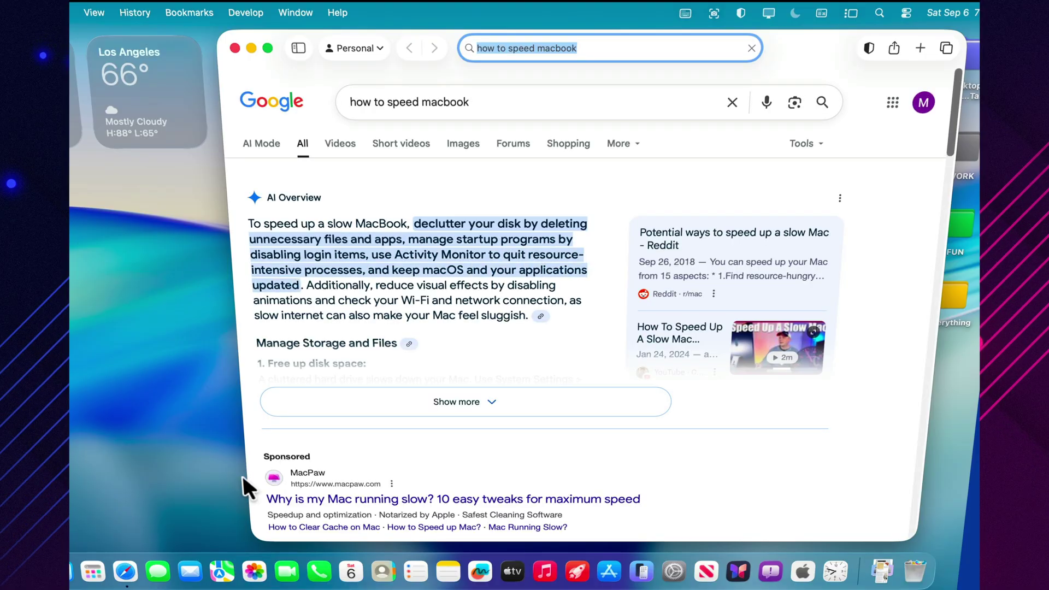
pyautogui.scroll(-5, 434, 322)
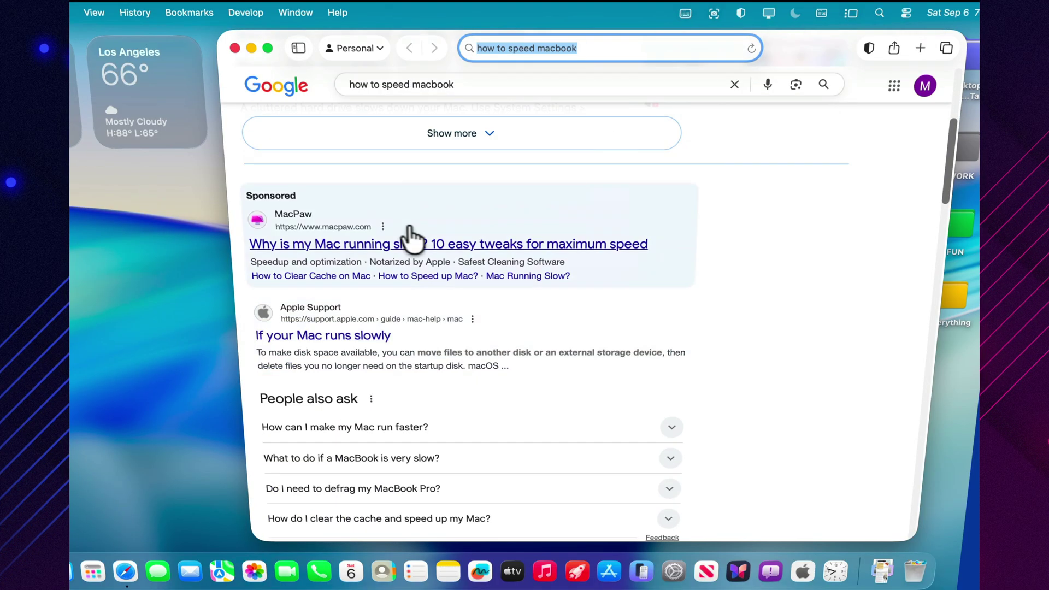
pyautogui.scroll(-6, 418, 385)
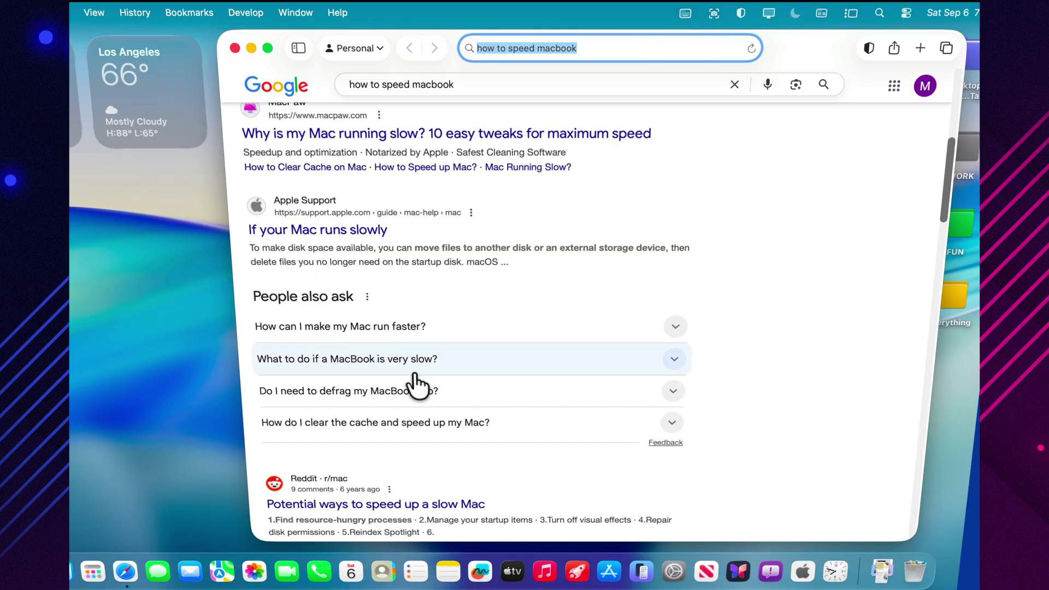
pyautogui.scroll(-15, 415, 386)
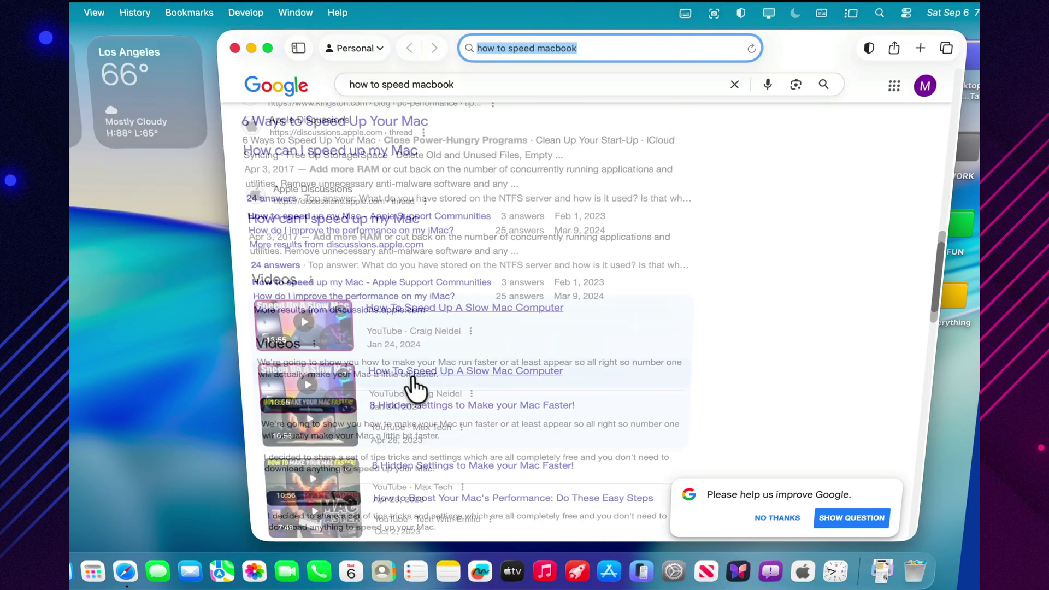
pyautogui.scroll(-5, 412, 378)
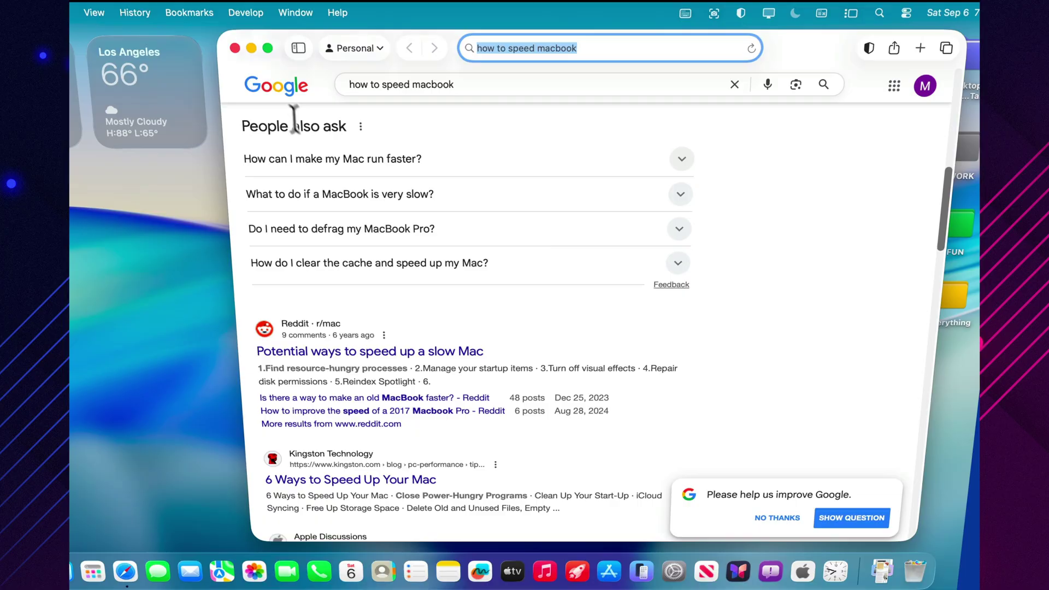
# Step: Close the Safari window and scroll through the installed Applications list
pyautogui.click(234, 48)
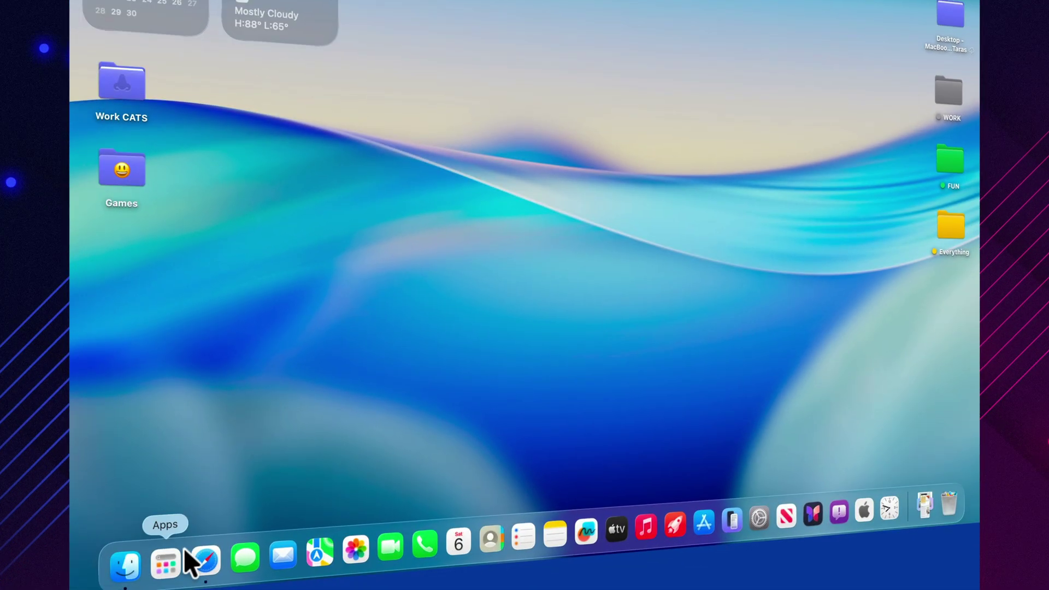
pyautogui.click(92, 570)
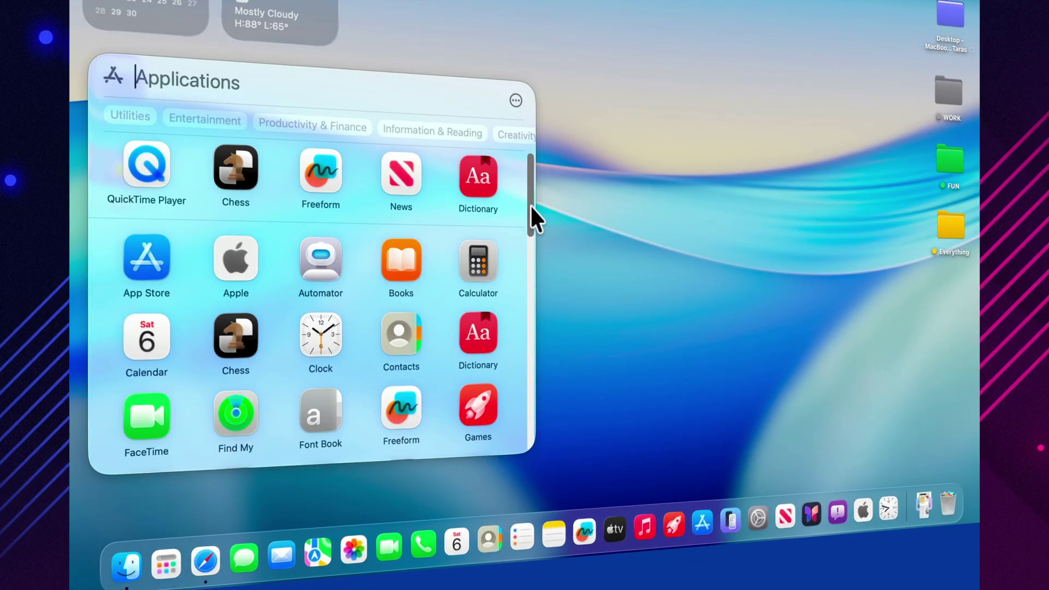
pyautogui.moveTo(530, 205); pyautogui.dragTo(511, 147)
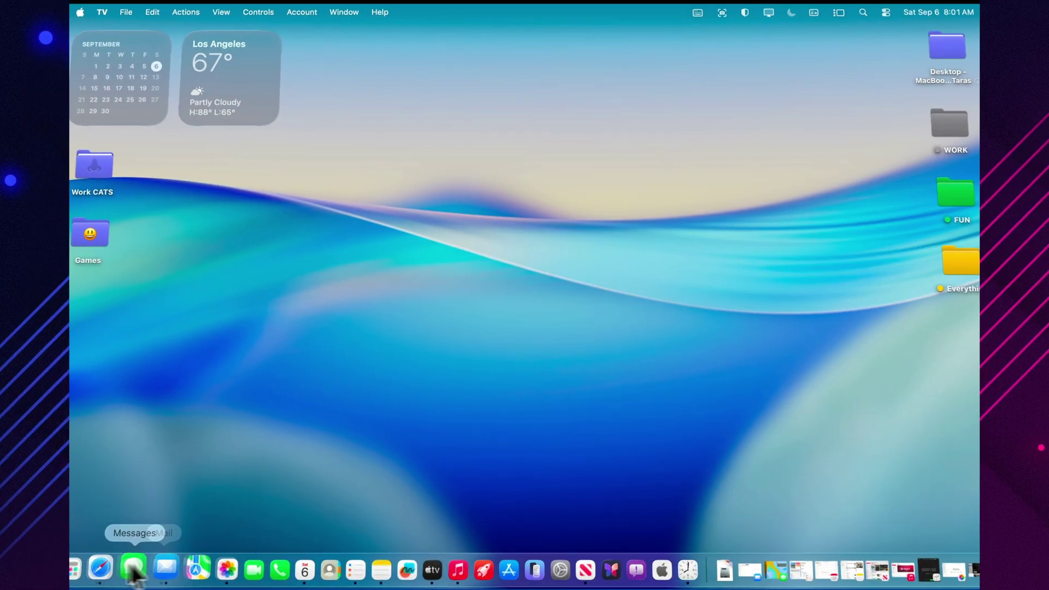
# Step: Cycle through the open apps with Command-Tab in the app switcher
pyautogui.press('super+Tab')
pyautogui.press('super+Tab')
pyautogui.press('super+Tab')
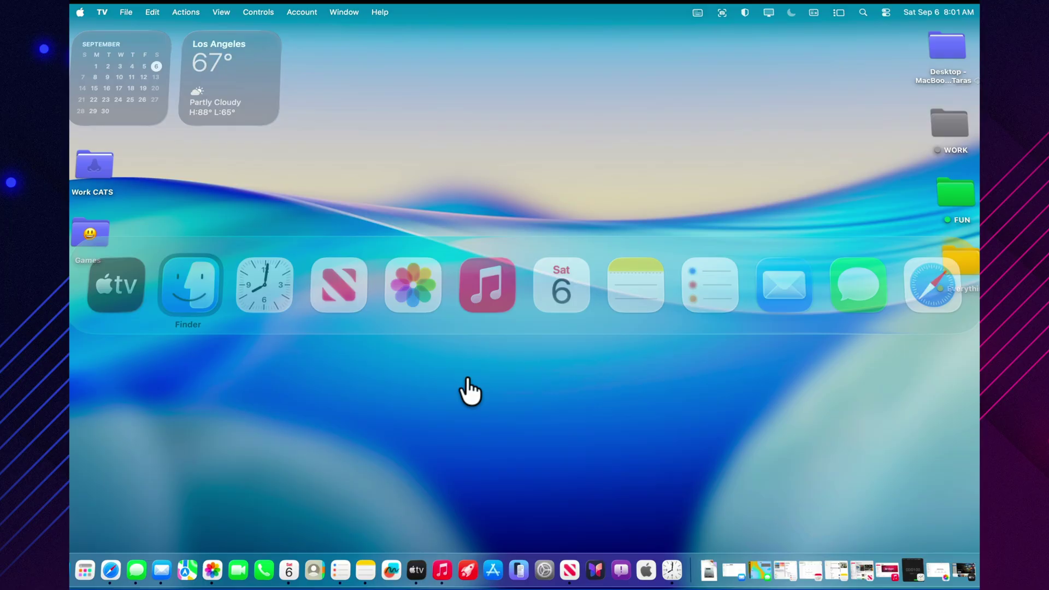
pyautogui.press('super+Tab')
pyautogui.press('super+Tab')
pyautogui.press('super+Tab')
pyautogui.press('super+Tab')
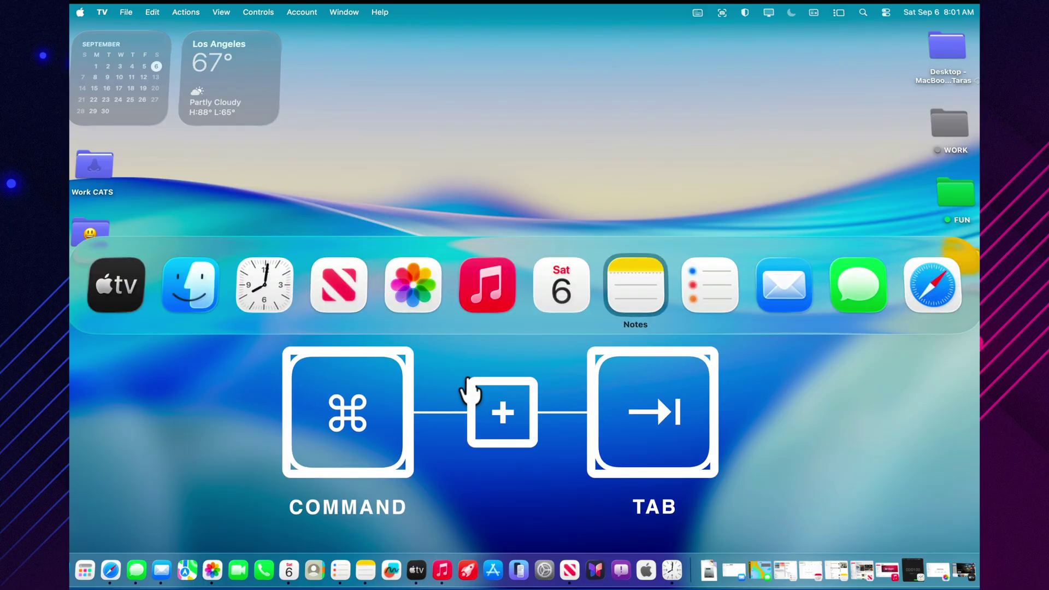
pyautogui.press('super+Tab')
pyautogui.press('super+Tab')
pyautogui.press('super+Tab')
pyautogui.press('super+Tab')
pyautogui.press('super+Tab')
pyautogui.press('super+Tab')
pyautogui.press('super+Tab')
pyautogui.press('super+Tab')
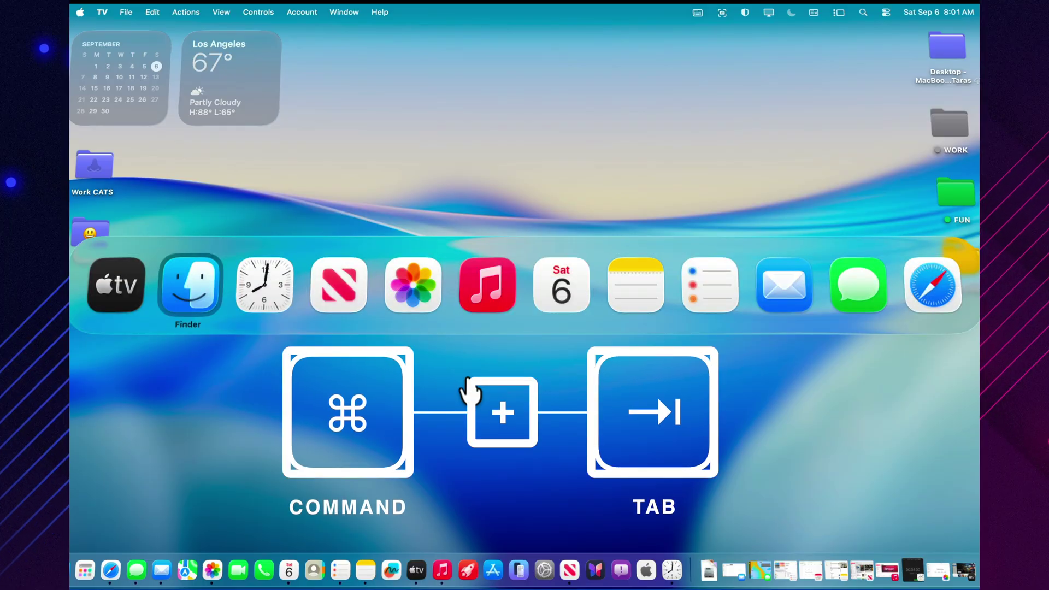
pyautogui.press('super+Tab')
pyautogui.press('super+Tab')
pyautogui.press('super+Tab')
pyautogui.press('super+Tab')
pyautogui.press('super+Tab')
pyautogui.press('super+Tab')
pyautogui.press('super+Tab')
pyautogui.press('super+Tab')
pyautogui.press('super+Tab')
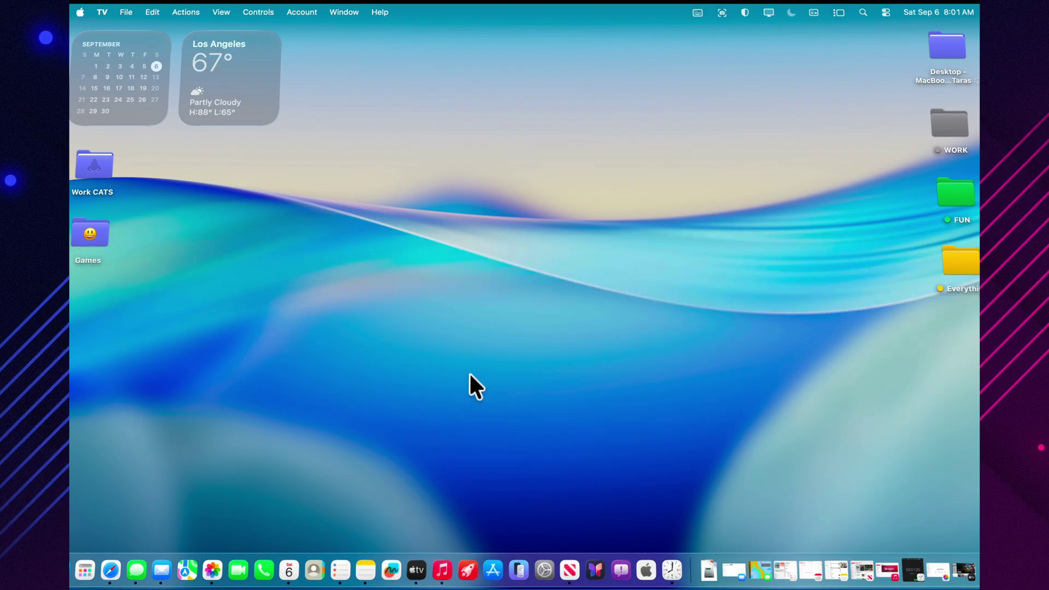
# Step: Close the TV window, then restore and close the minimized Clock, Music and News windows
pyautogui.click(417, 570)
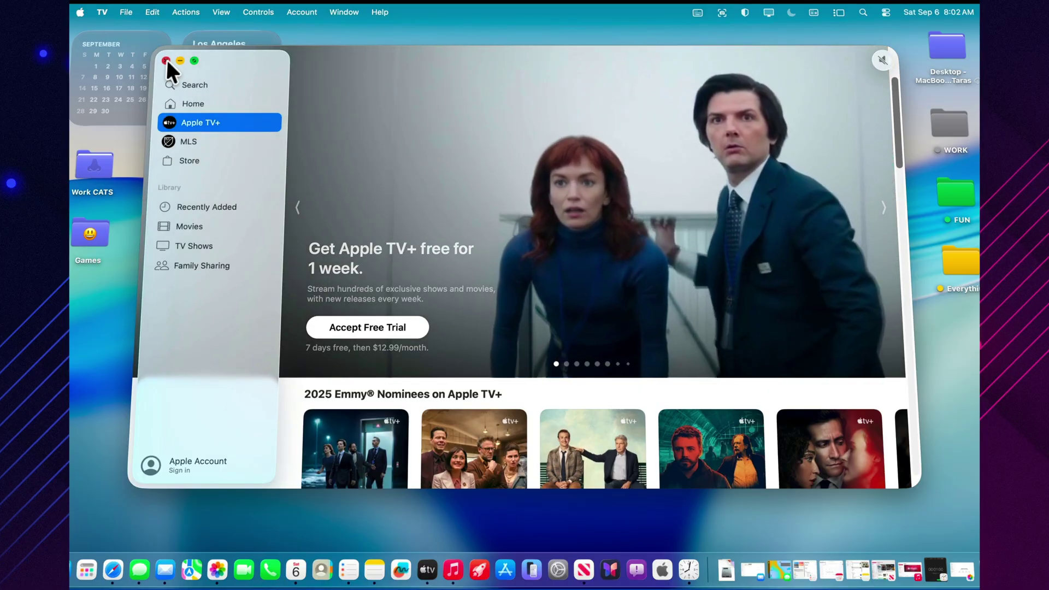
pyautogui.click(166, 61)
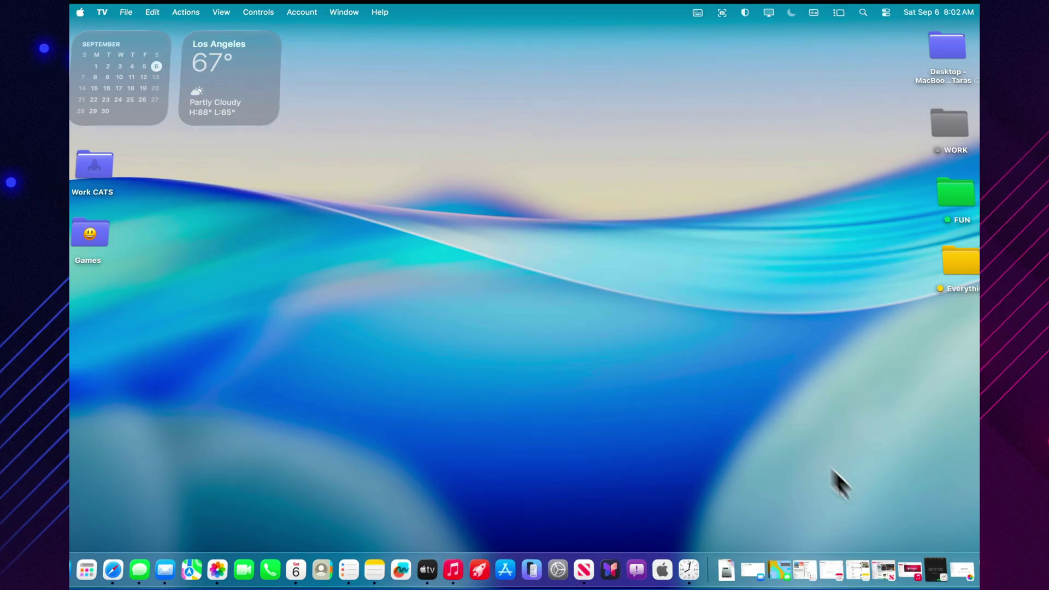
pyautogui.click(936, 570)
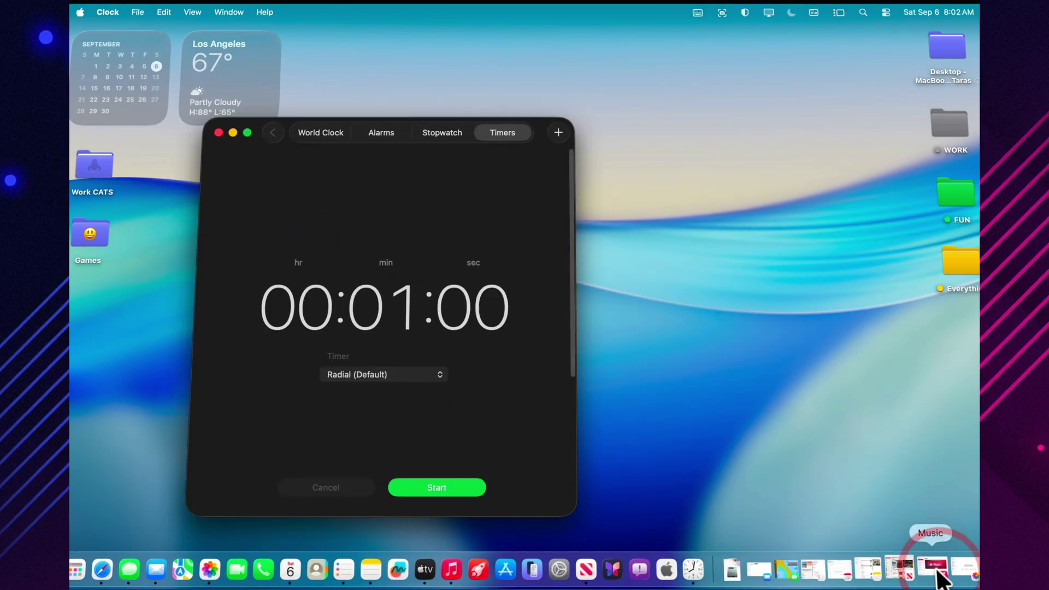
pyautogui.click(219, 133)
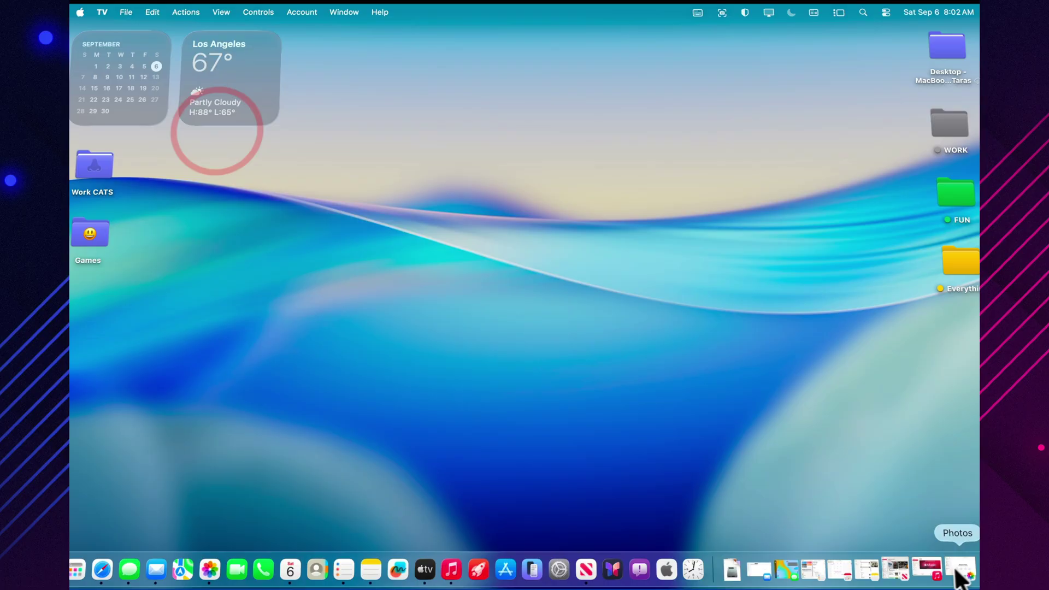
pyautogui.click(934, 570)
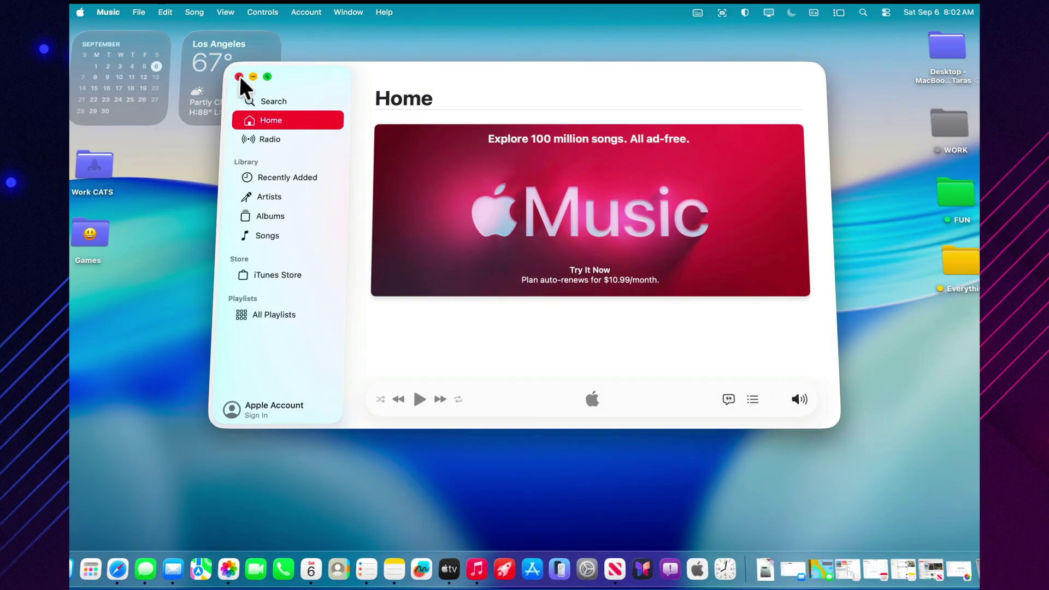
pyautogui.click(239, 77)
pyautogui.click(929, 570)
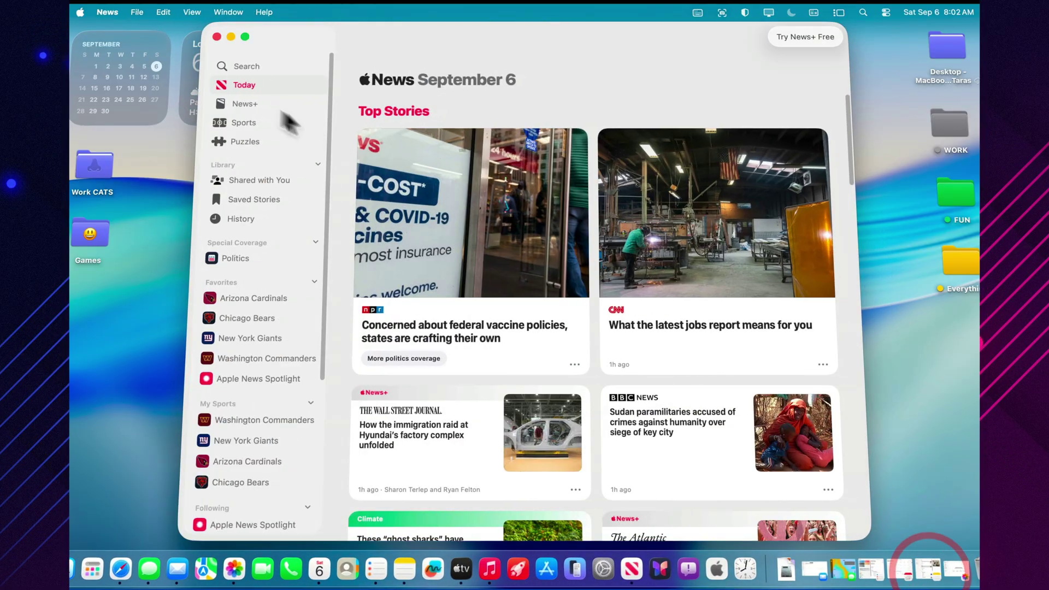
pyautogui.click(216, 36)
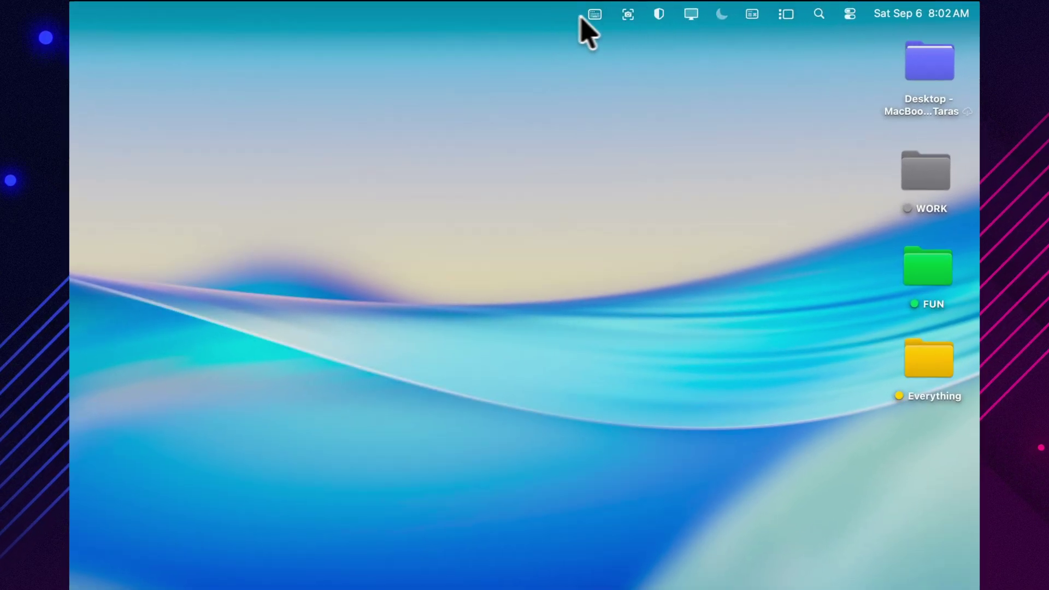
# Step: Open and close the on-screen Keyboard Viewer and the Home controls panel from the menu bar
pyautogui.click(599, 16)
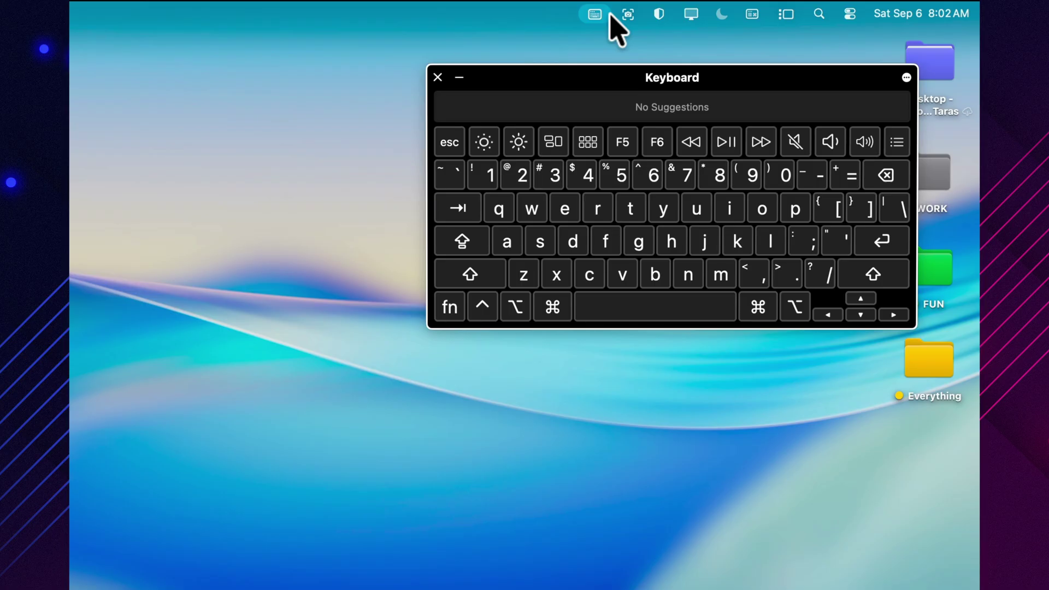
pyautogui.click(437, 78)
pyautogui.click(655, 15)
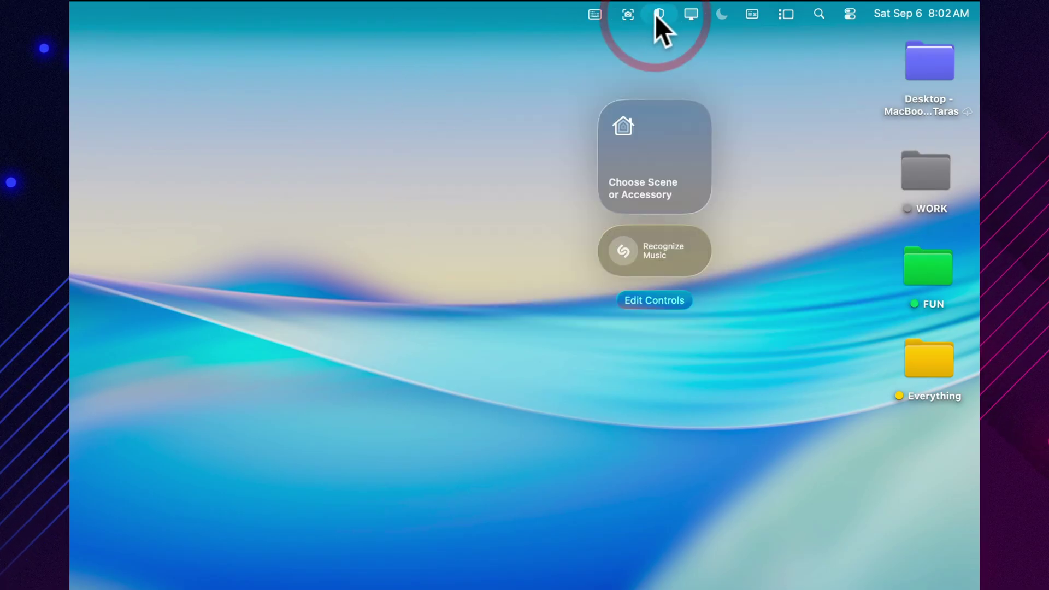
pyautogui.click(657, 15)
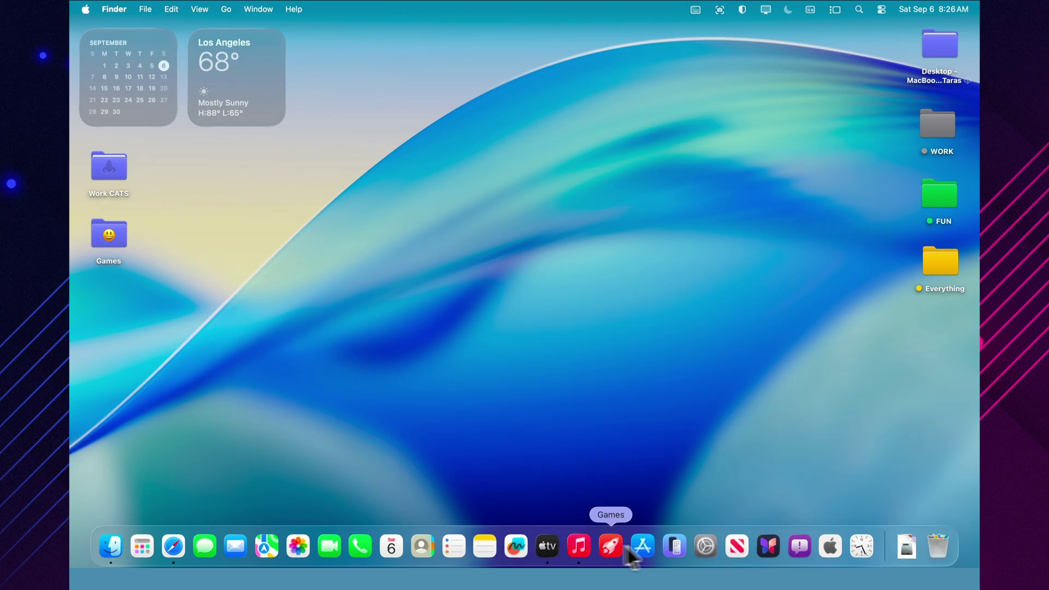
# Step: Remove Games and Dropbox from the login items in System Settings' Login Items & Extensions
pyautogui.click(705, 546)
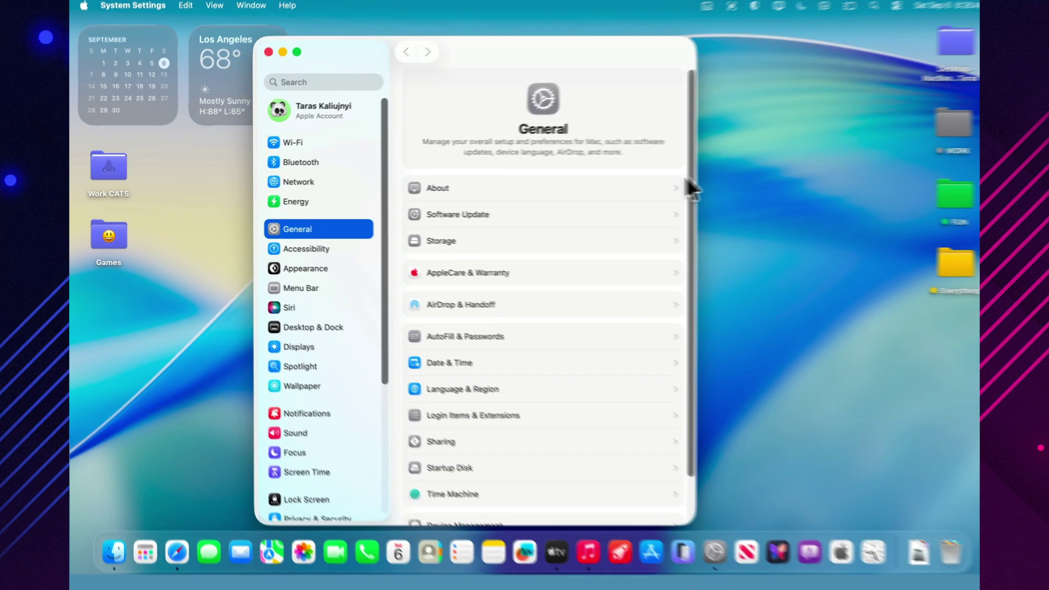
pyautogui.scroll(-3, 814, 186)
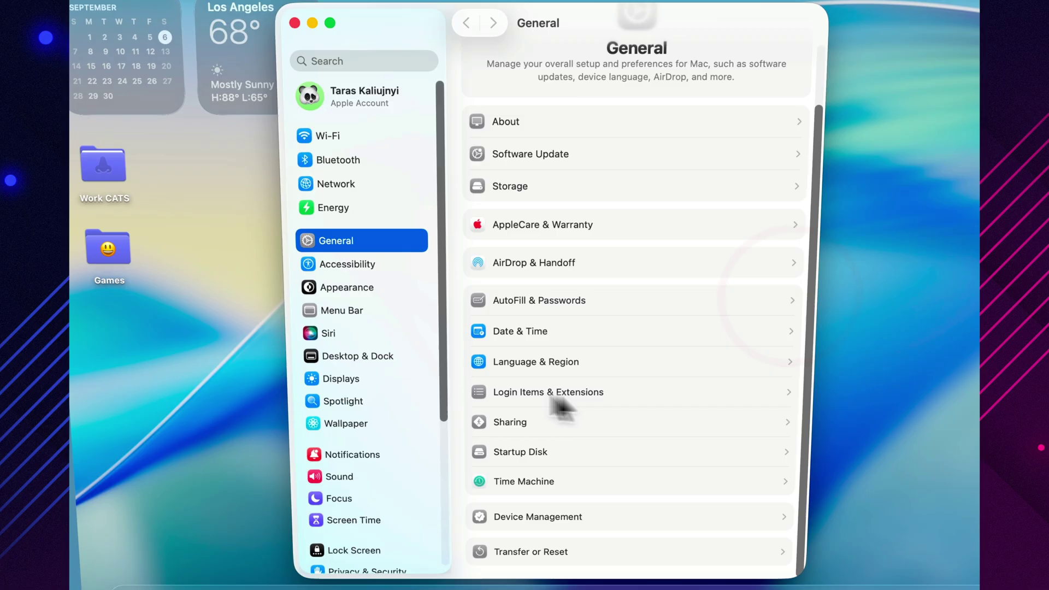
pyautogui.click(621, 397)
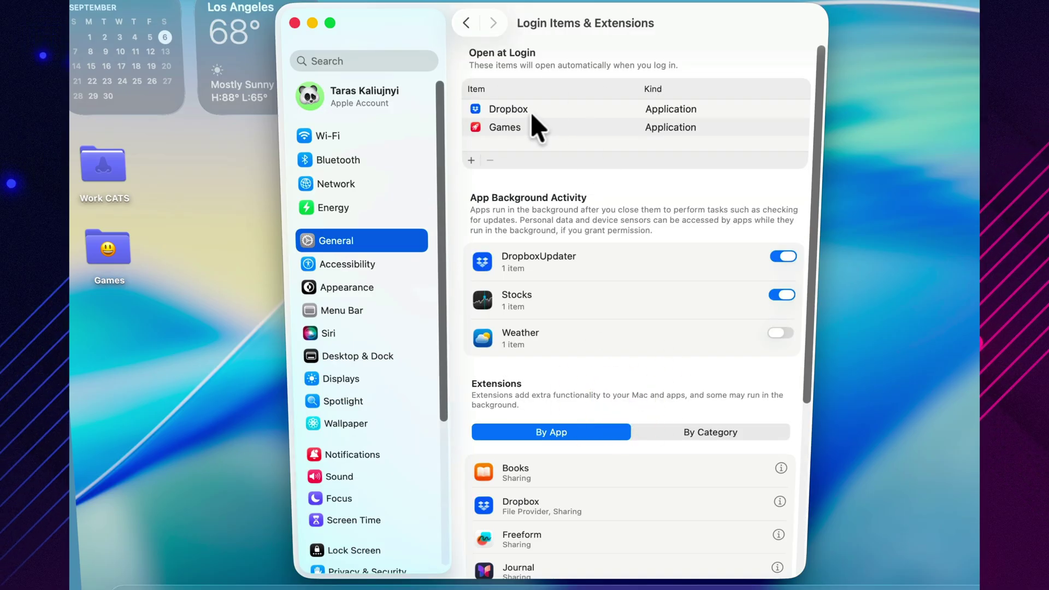
pyautogui.click(522, 126)
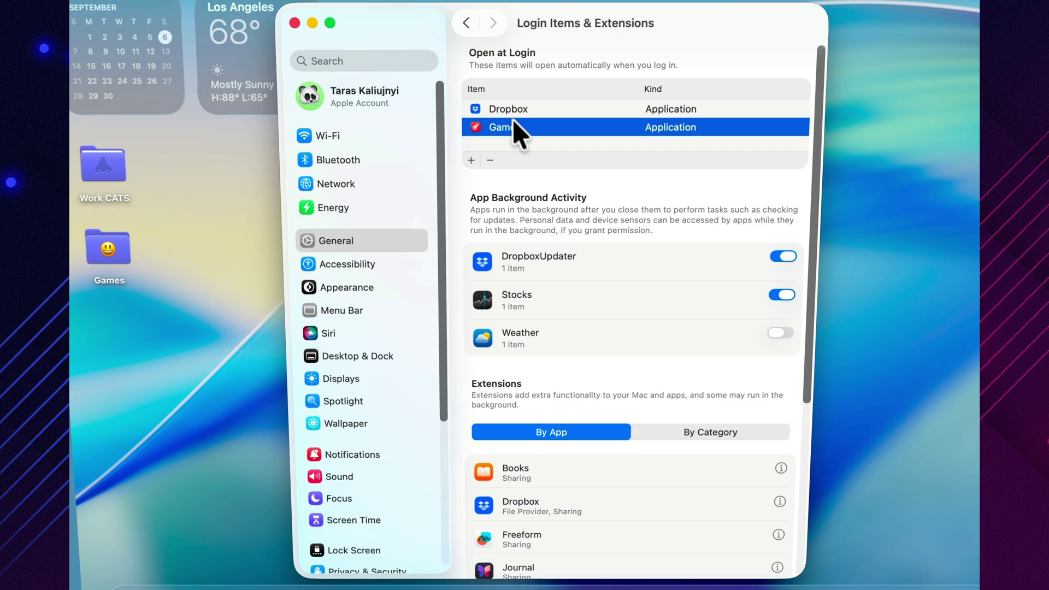
pyautogui.click(490, 161)
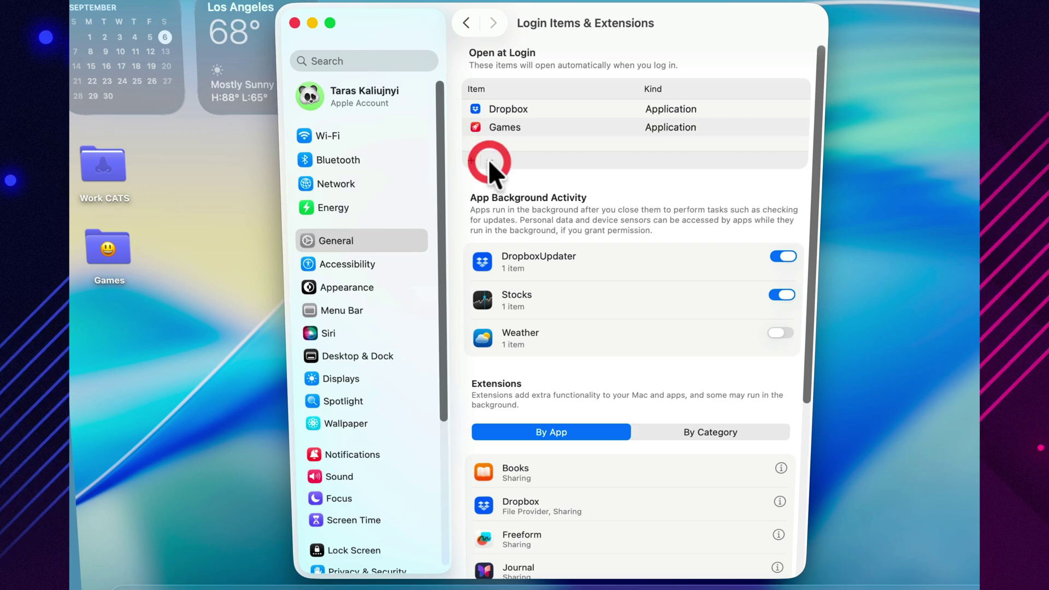
pyautogui.click(498, 112)
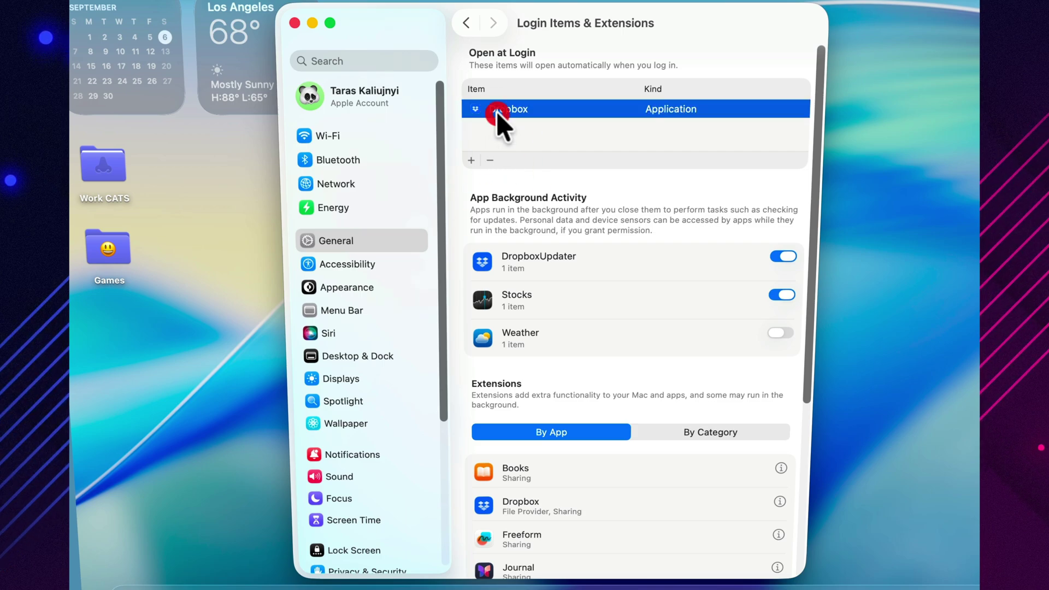
pyautogui.click(488, 159)
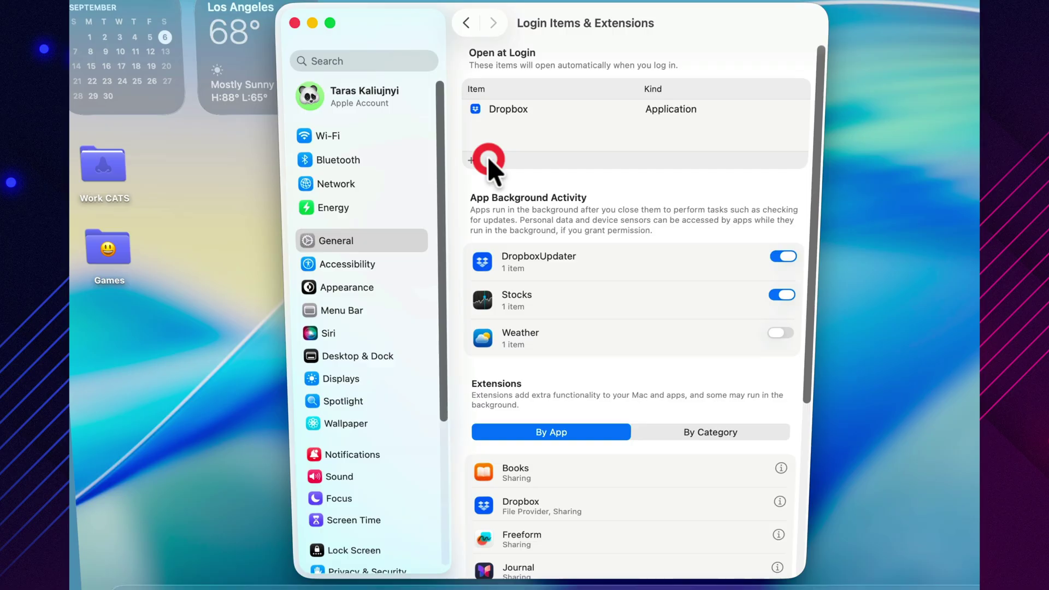
# Step: Scroll to the background activity and extensions lists, switching the extensions view to by-category and back to by-app
pyautogui.moveTo(818, 129); pyautogui.dragTo(802, 201)
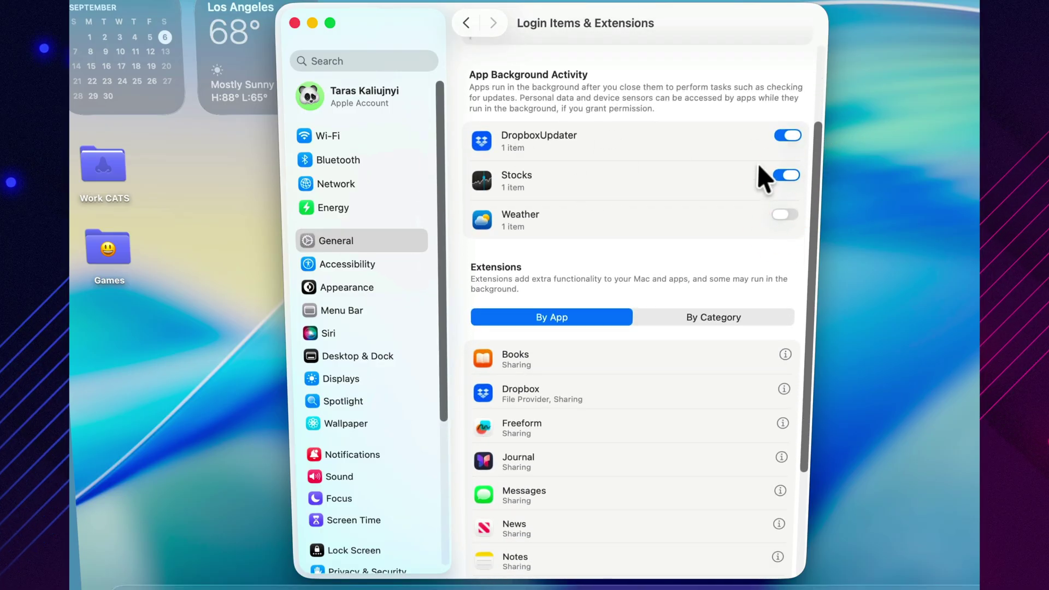
pyautogui.moveTo(814, 172); pyautogui.dragTo(824, 282)
pyautogui.click(706, 132)
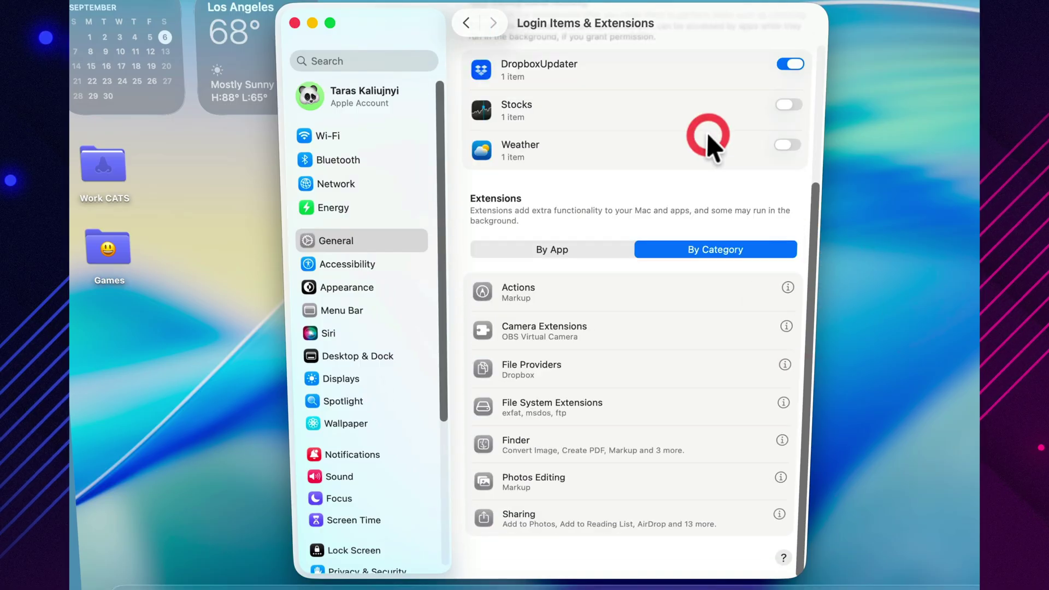
pyautogui.click(579, 247)
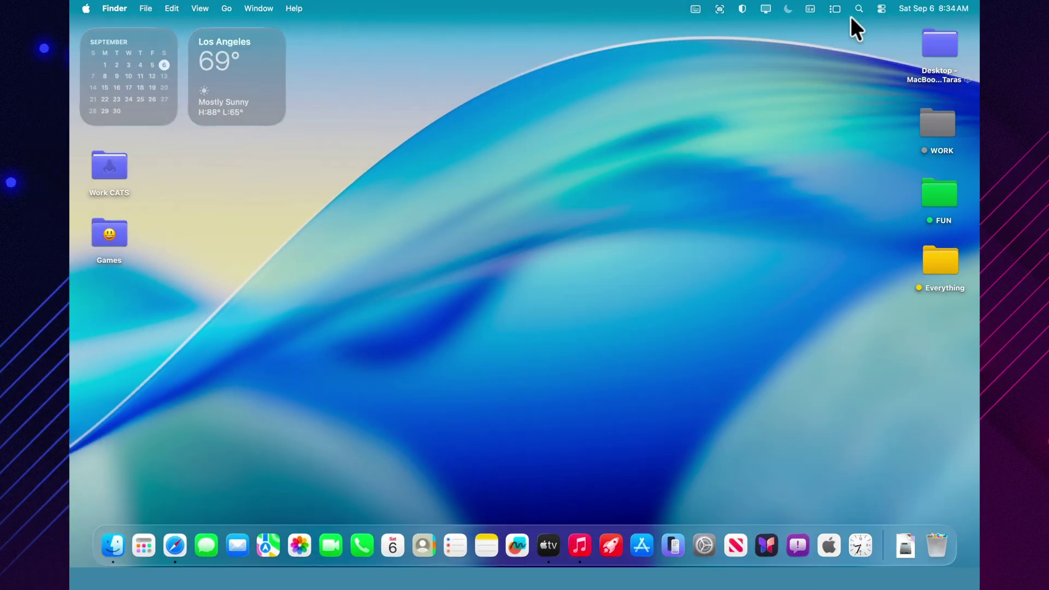
# Step: Launch Activity Monitor from Spotlight and move its window further right
pyautogui.click(858, 9)
pyautogui.write('activity Monitor')
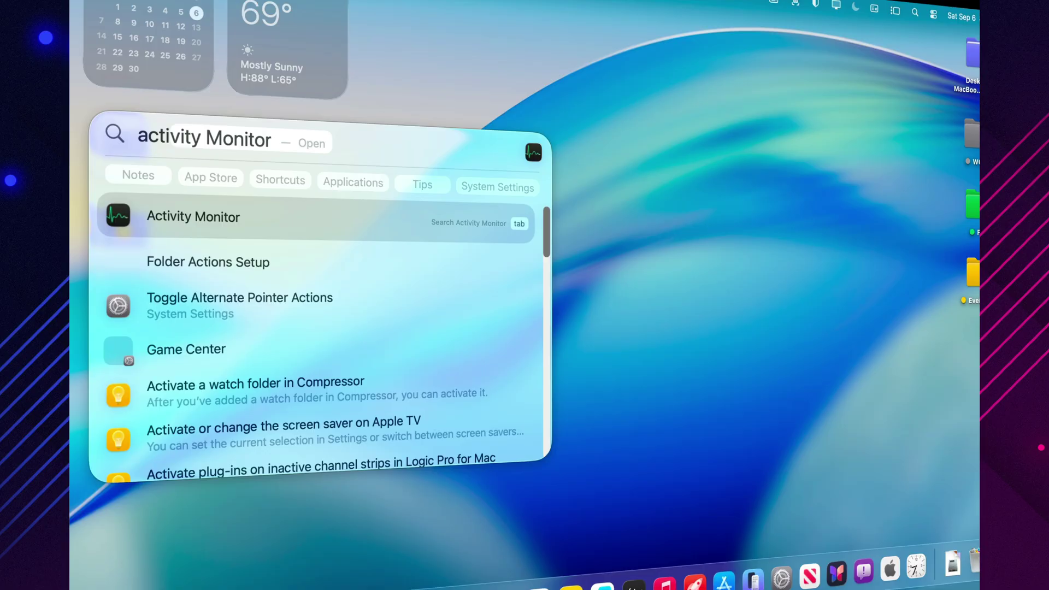
pyautogui.press('Return')
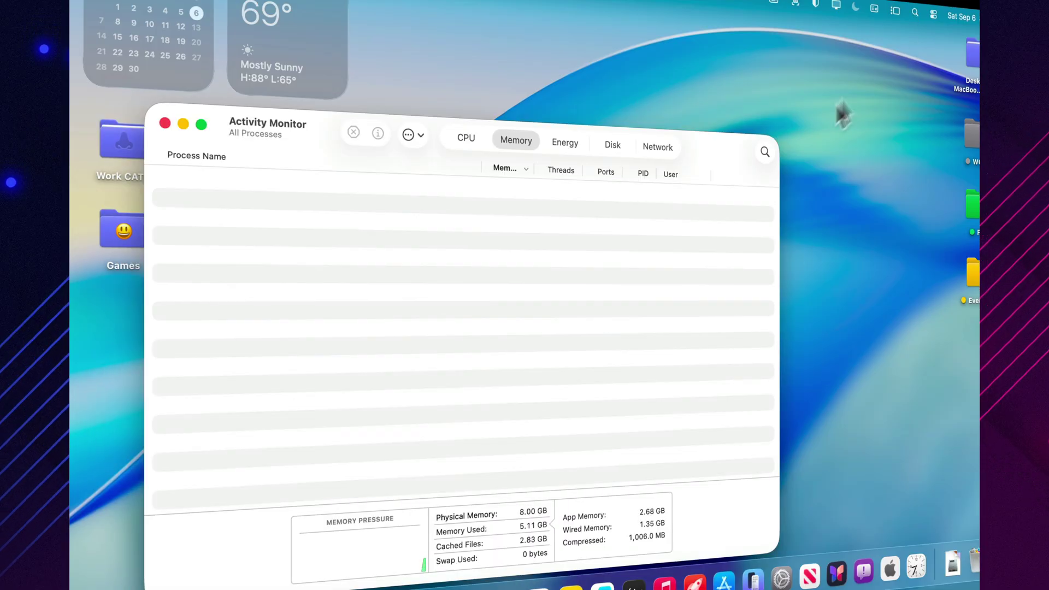
pyautogui.moveTo(725, 142); pyautogui.dragTo(776, 134)
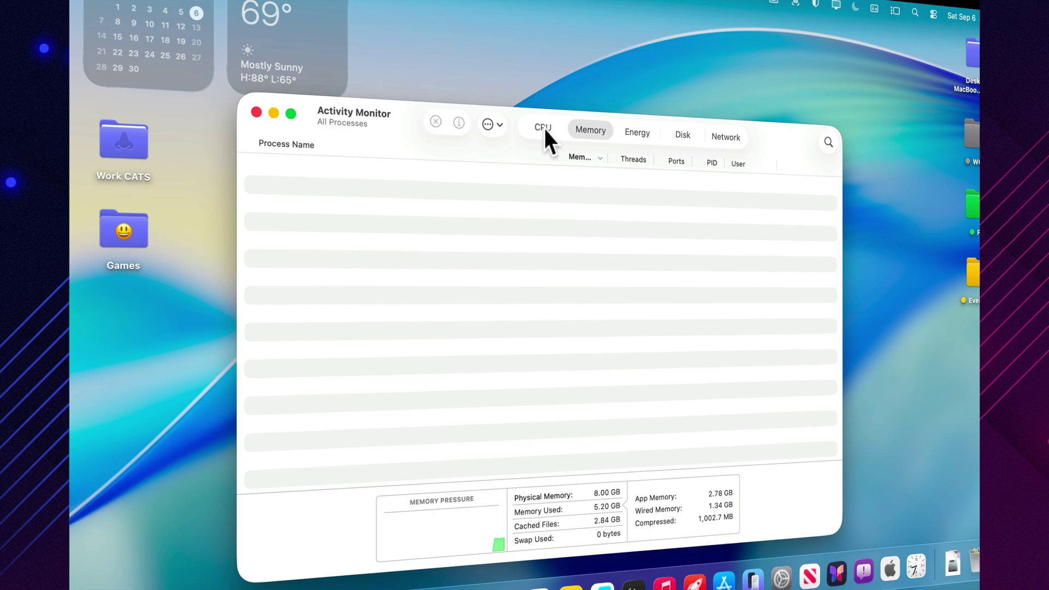
# Step: Sort processes by % CPU, highest first, and open the WindowServer process details
pyautogui.click(544, 128)
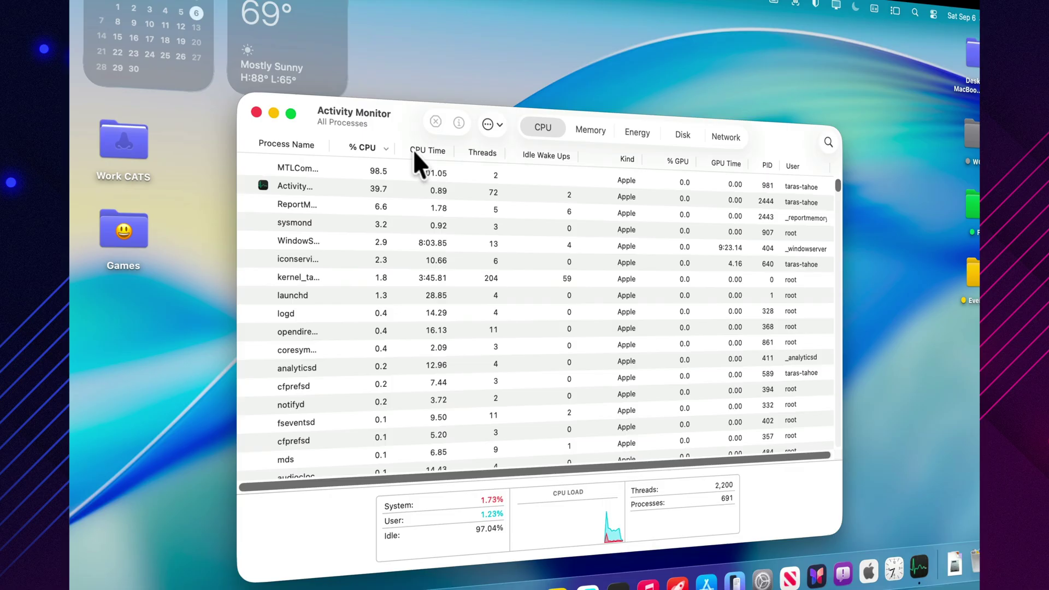
pyautogui.click(363, 146)
pyautogui.click(363, 145)
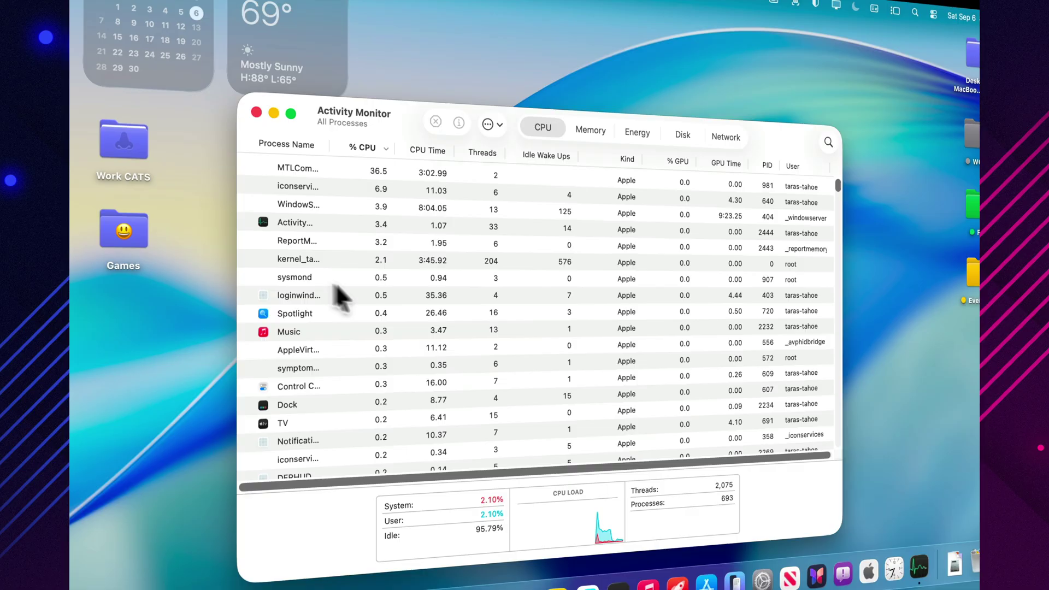
pyautogui.scroll(-10, 312, 300)
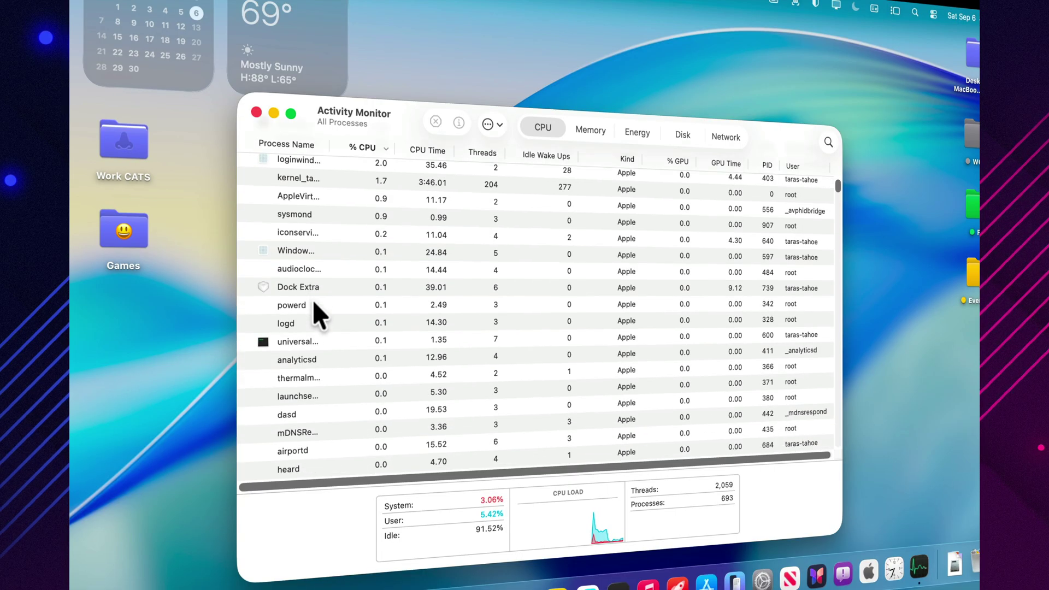
pyautogui.scroll(-5, 312, 300)
pyautogui.scroll(3, 313, 300)
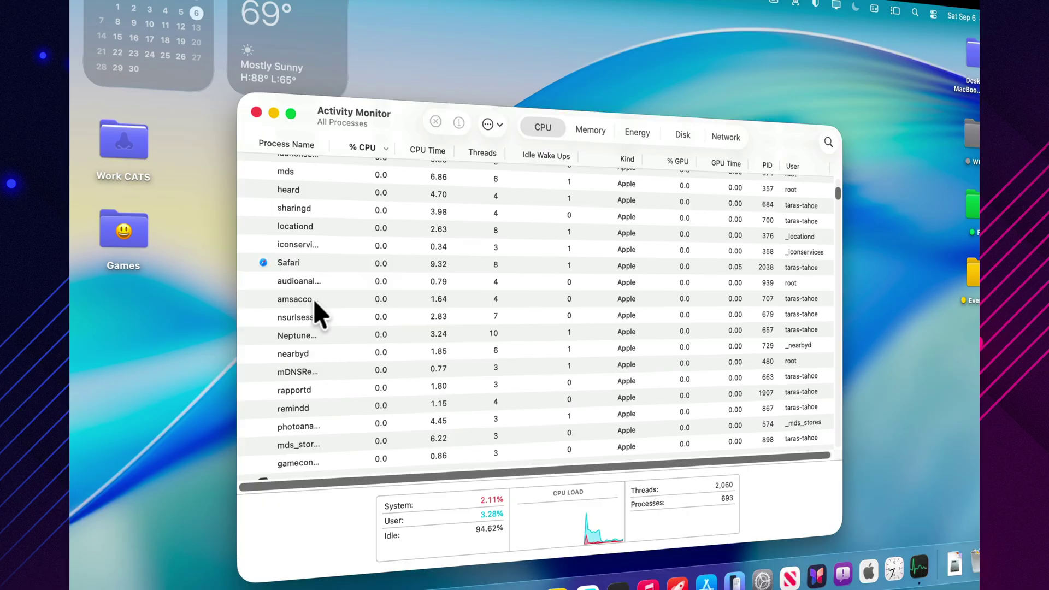
pyautogui.scroll(5, 313, 300)
pyautogui.click(297, 191)
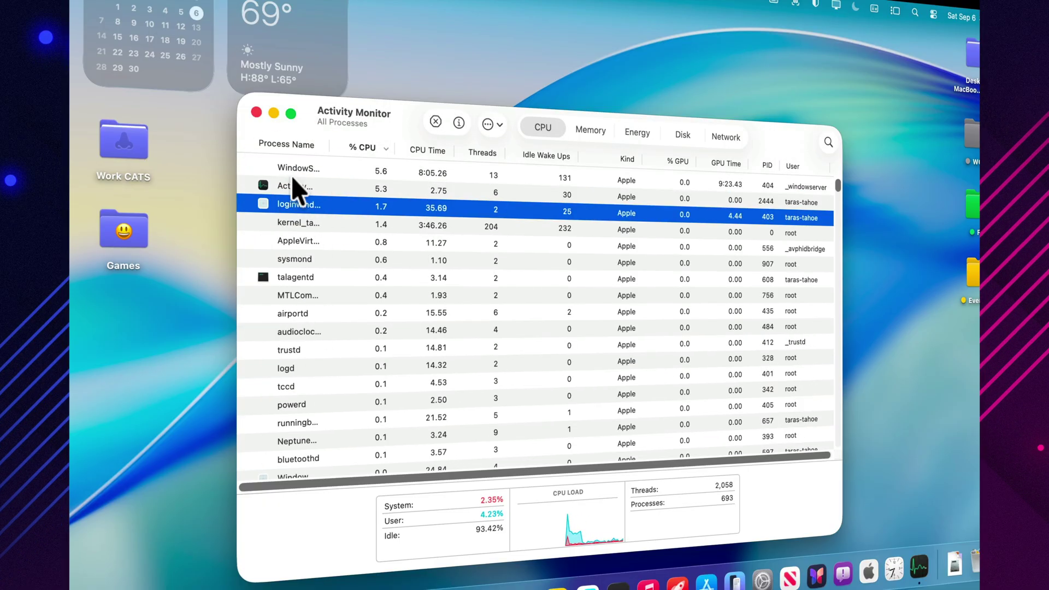
pyautogui.doubleClick(291, 168)
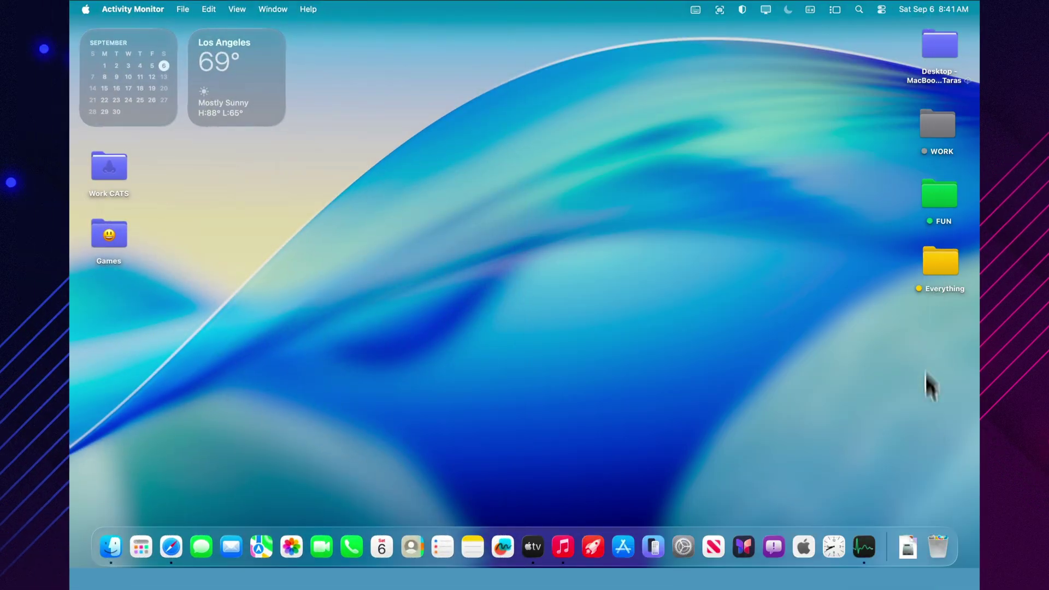
# Step: Check for updates in System Settings' Software Update pane
pyautogui.click(683, 545)
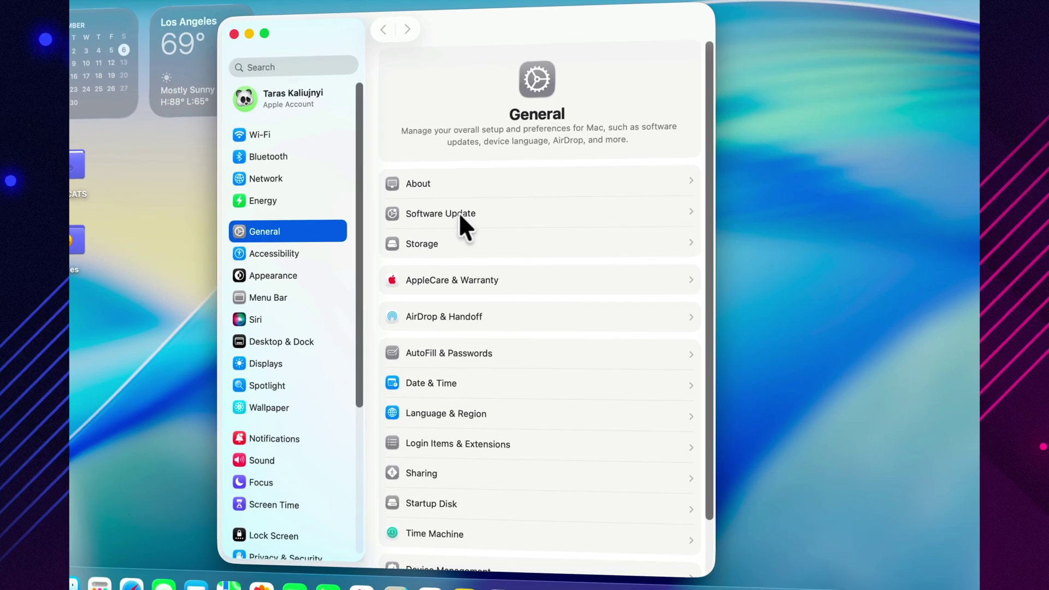
pyautogui.click(459, 213)
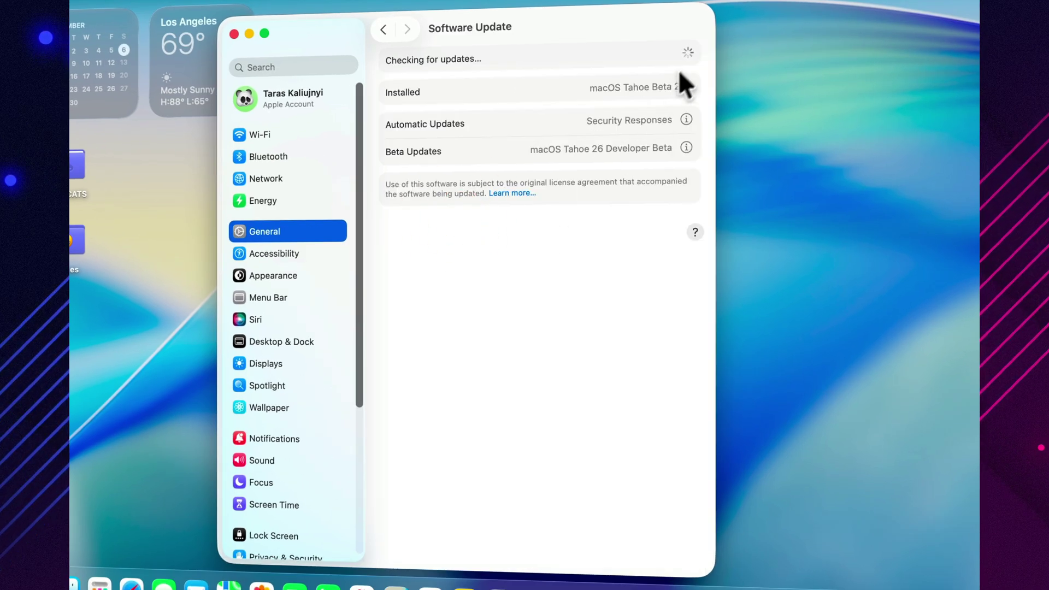
pyautogui.click(637, 60)
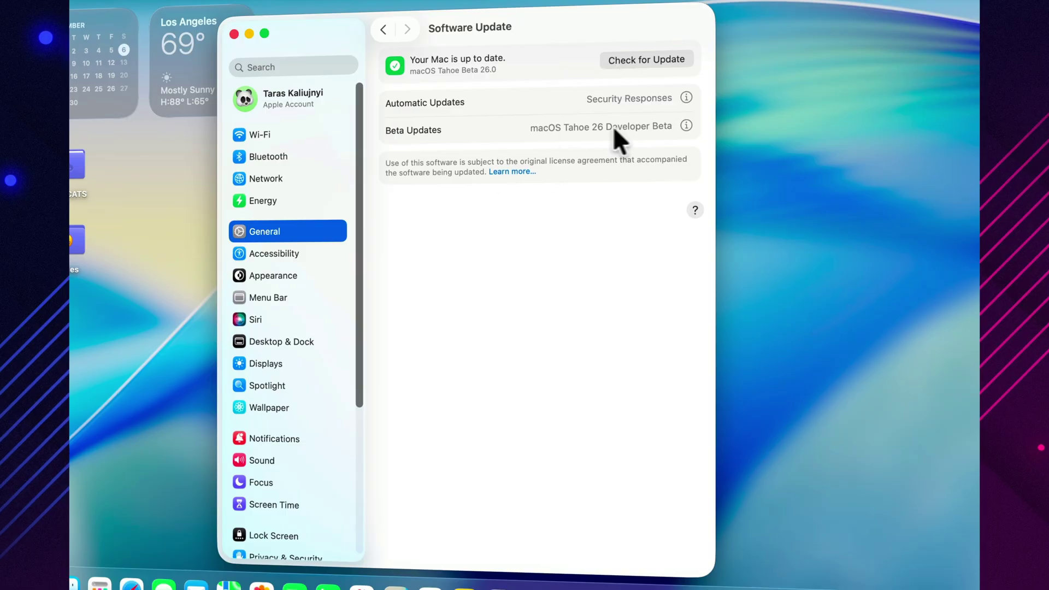
# Step: View the Automatic Updates options, close them with Done, and cancel the password prompt
pyautogui.click(686, 97)
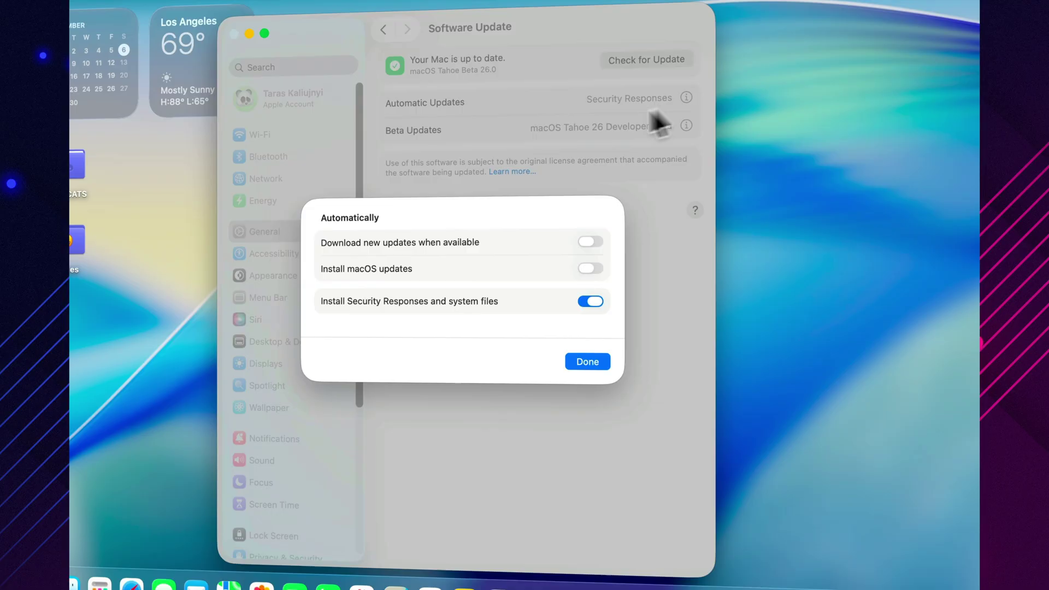
pyautogui.click(590, 268)
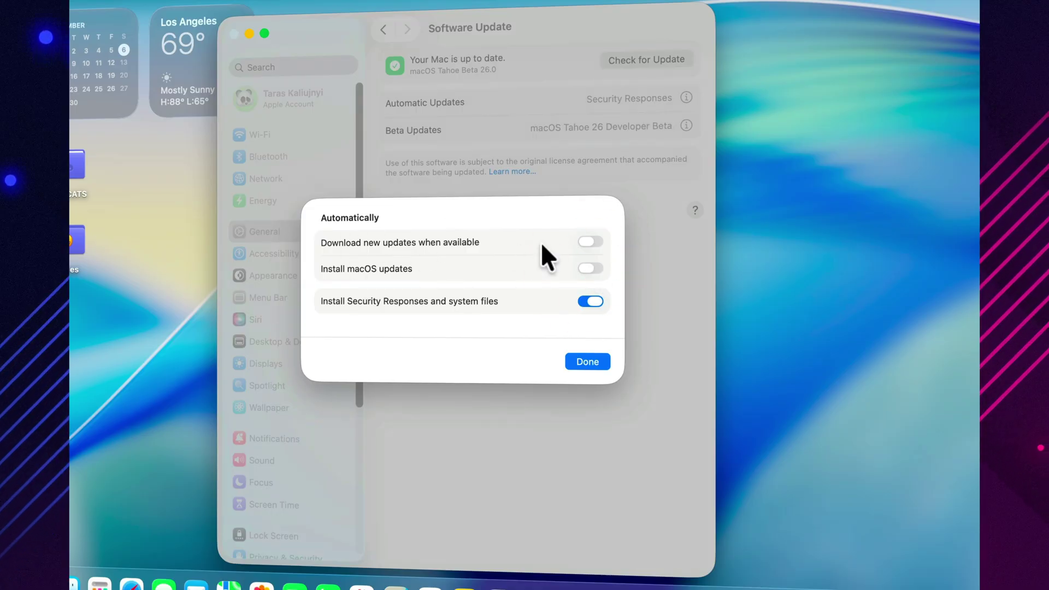
pyautogui.click(601, 361)
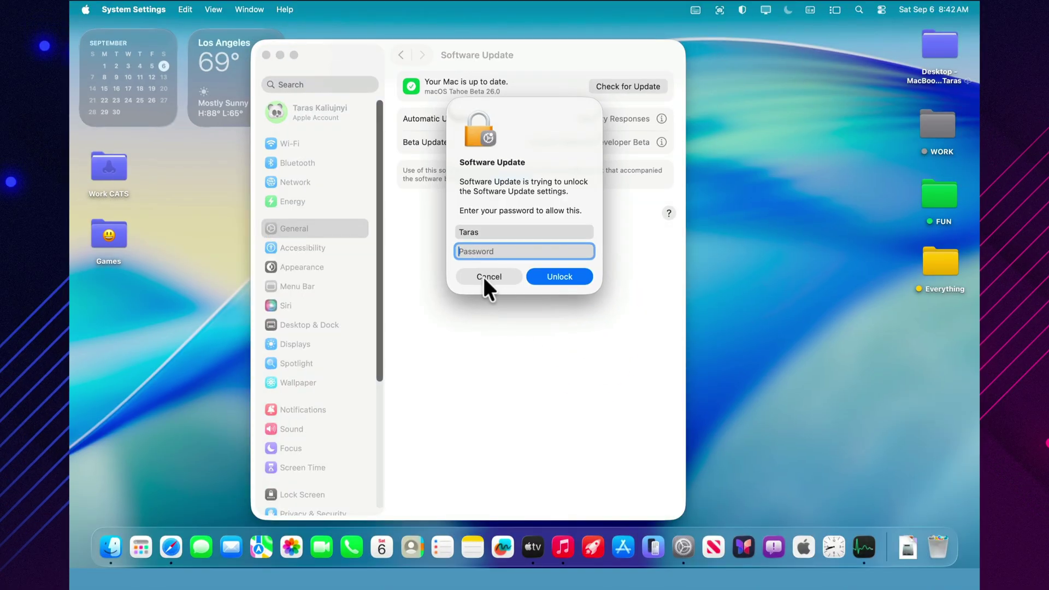
pyautogui.click(484, 278)
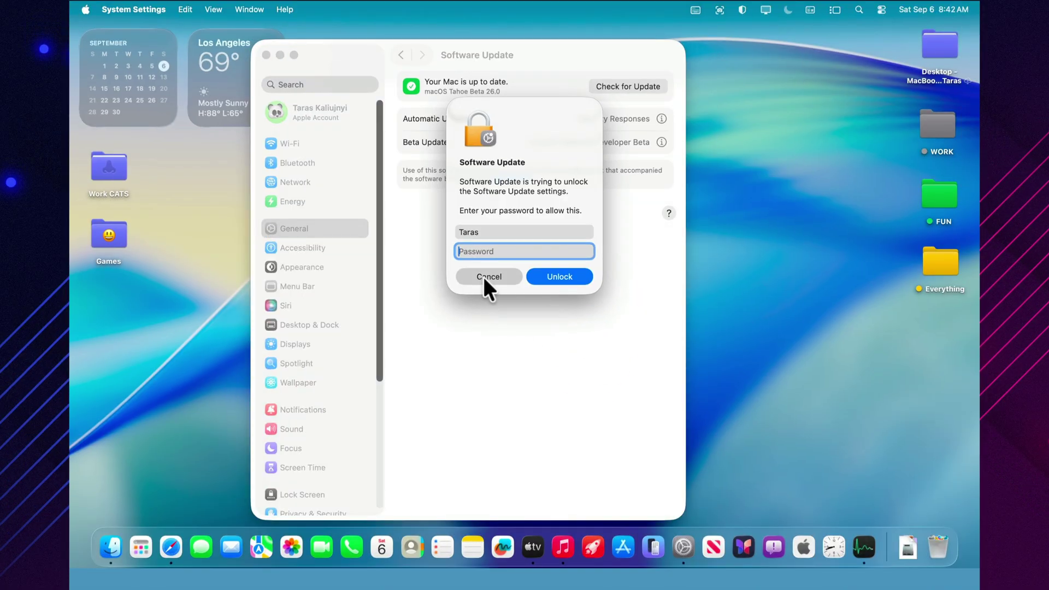
pyautogui.click(759, 271)
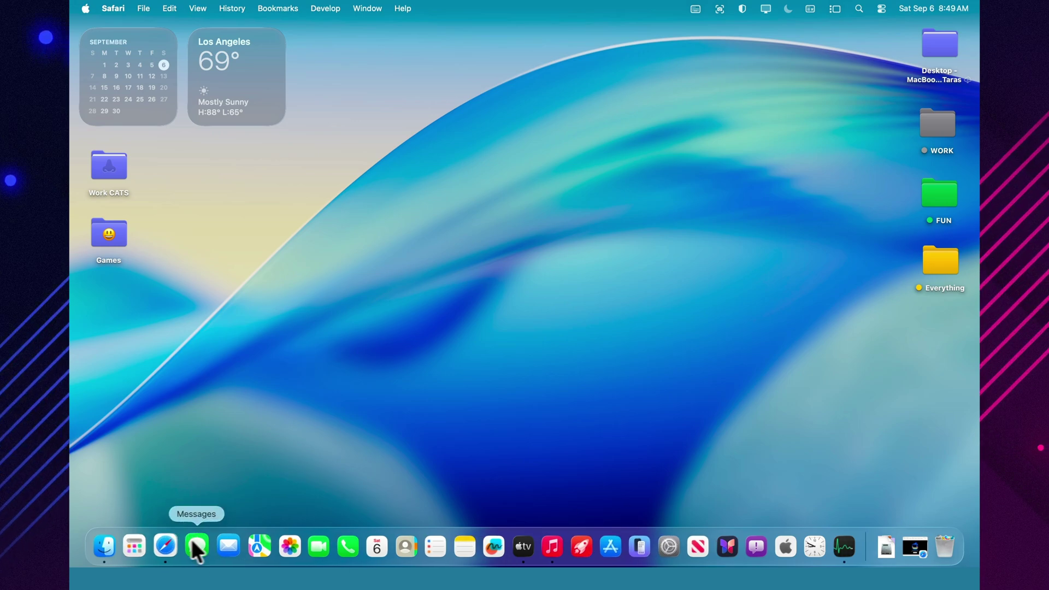
# Step: Open Safari on apple.com, check its process in Activity Monitor, then quit Activity Monitor
pyautogui.click(169, 543)
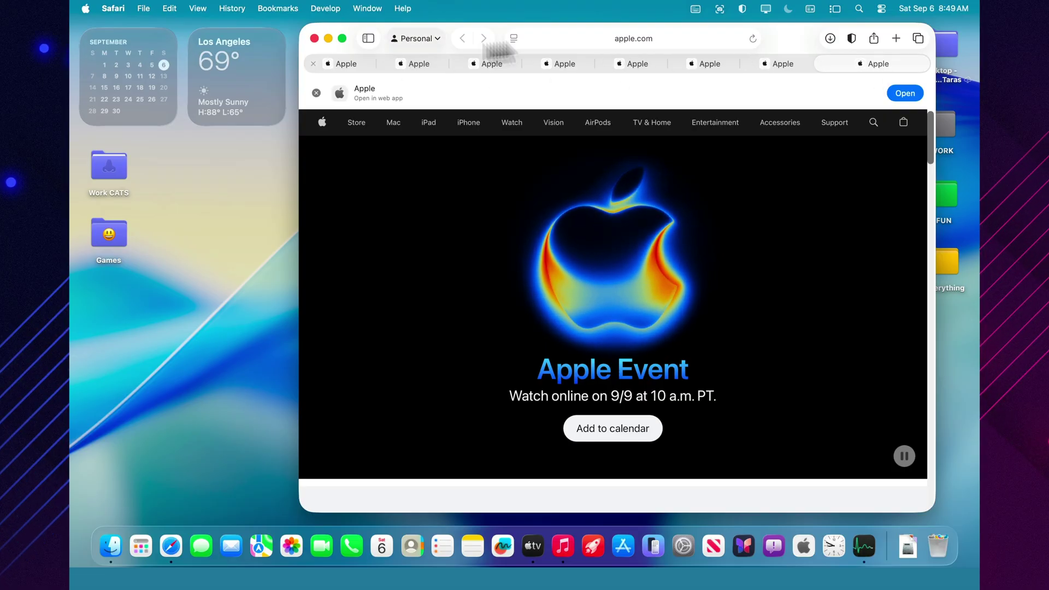
pyautogui.click(853, 9)
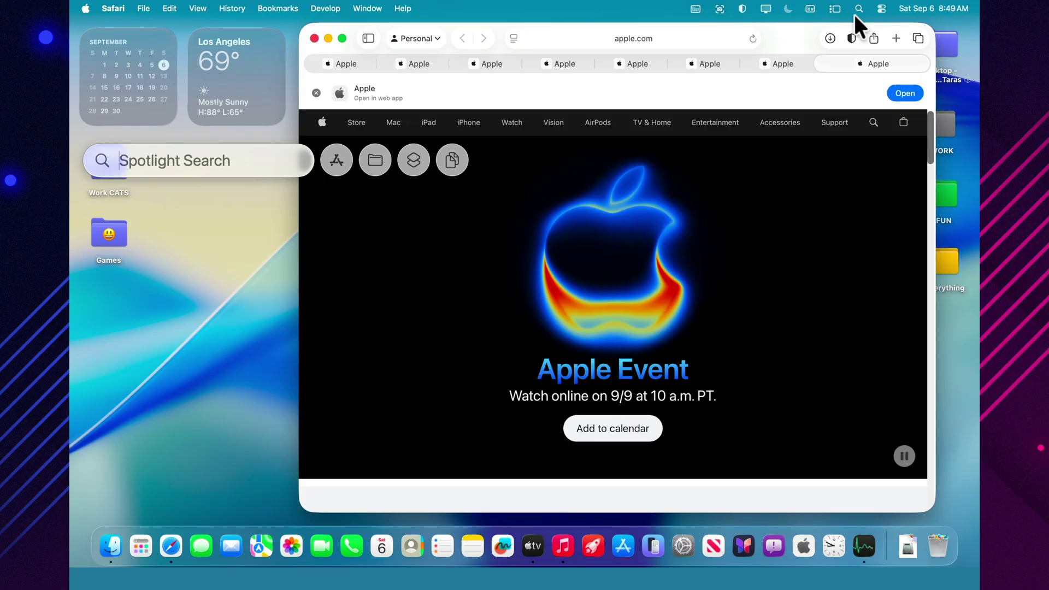
pyautogui.write('activity Monitor')
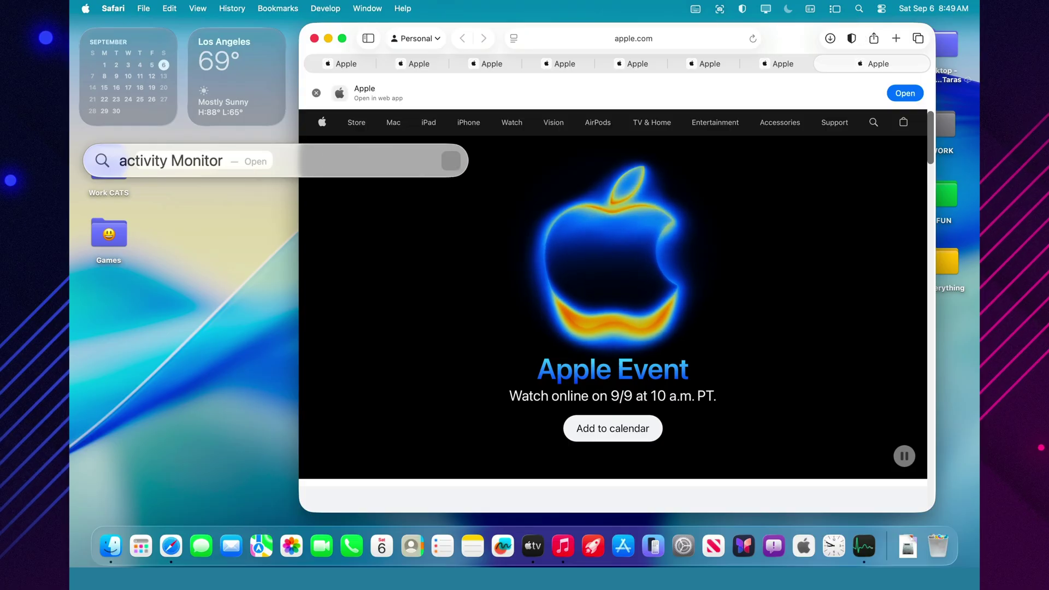
pyautogui.press('Return')
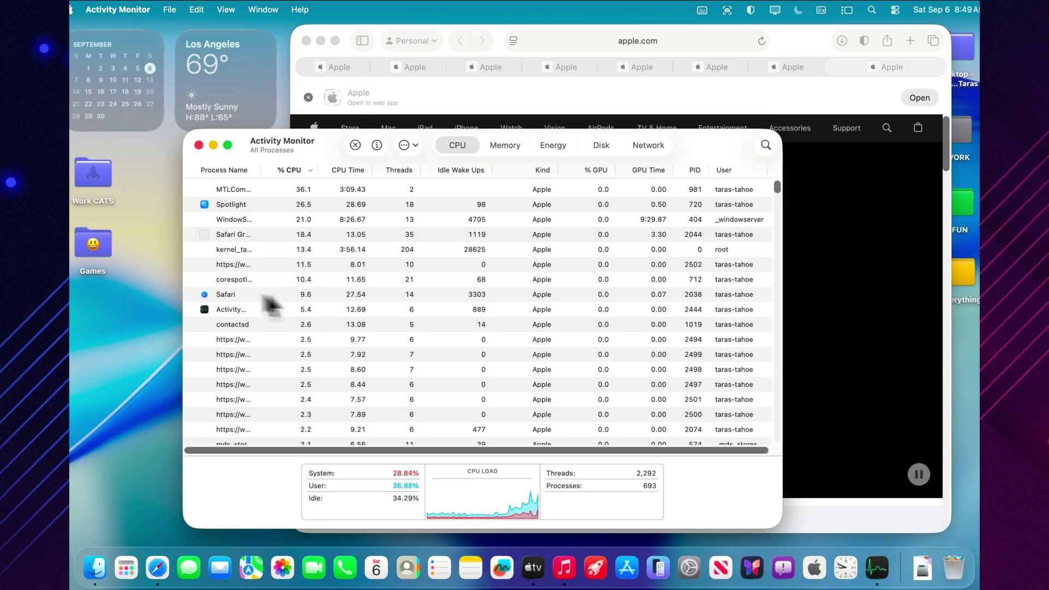
pyautogui.click(237, 295)
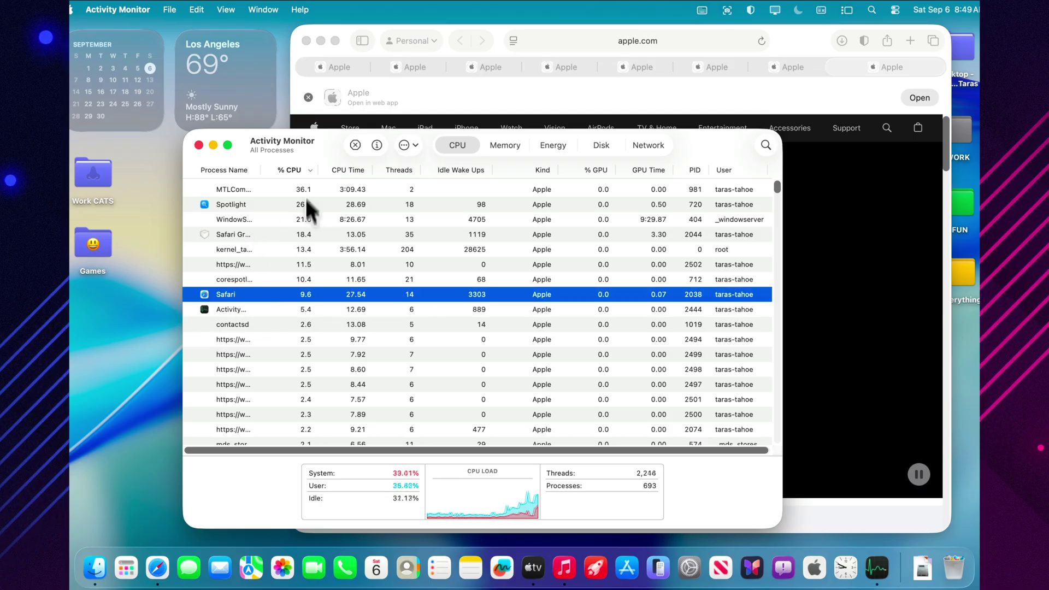
pyautogui.click(198, 145)
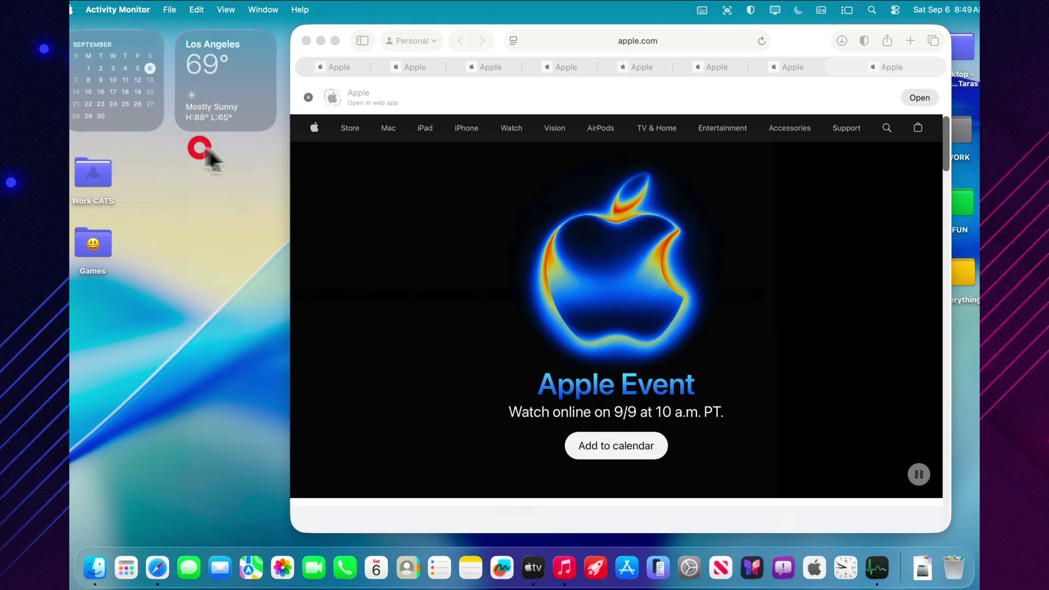
# Step: Close the six duplicate apple.com tabs, leaving a single page
pyautogui.click(380, 67)
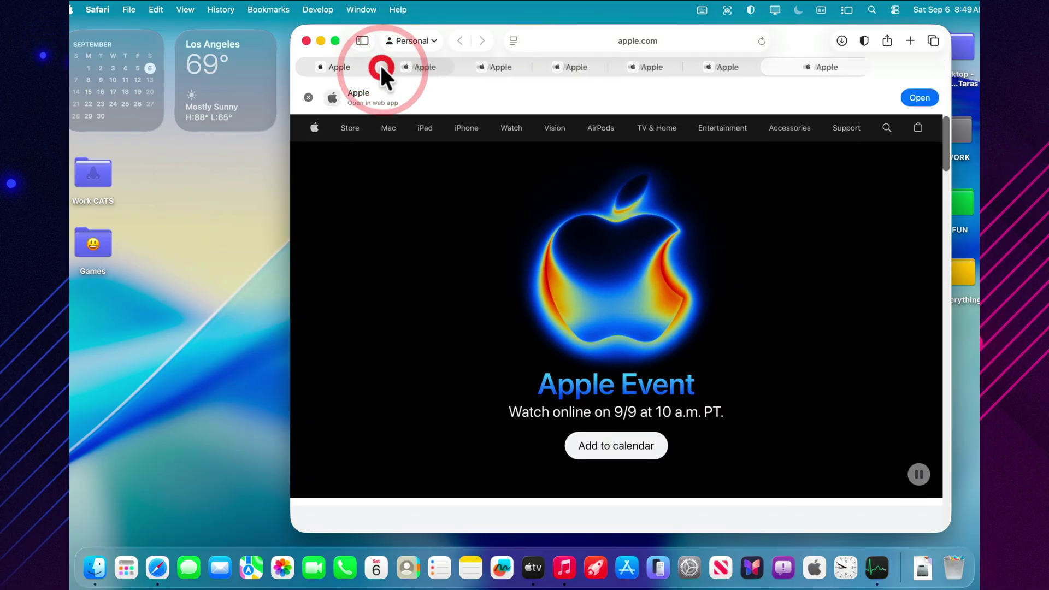
pyautogui.click(381, 67)
pyautogui.click(381, 67)
pyautogui.click(380, 67)
pyautogui.click(381, 66)
pyautogui.click(381, 67)
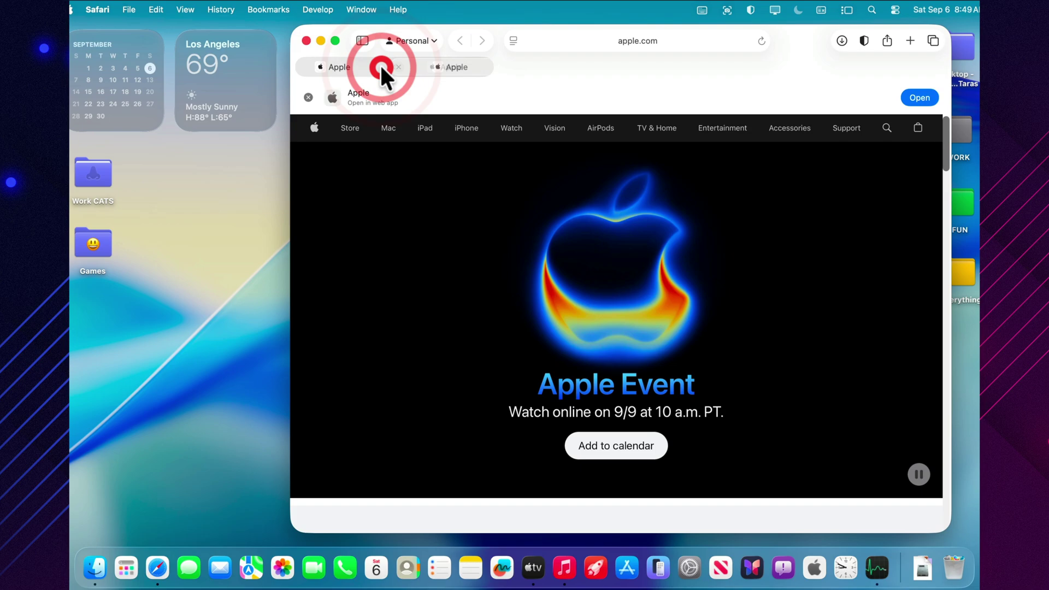
pyautogui.click(381, 67)
# Step: Show the Extensions pane in Safari's Settings
pyautogui.click(89, 6)
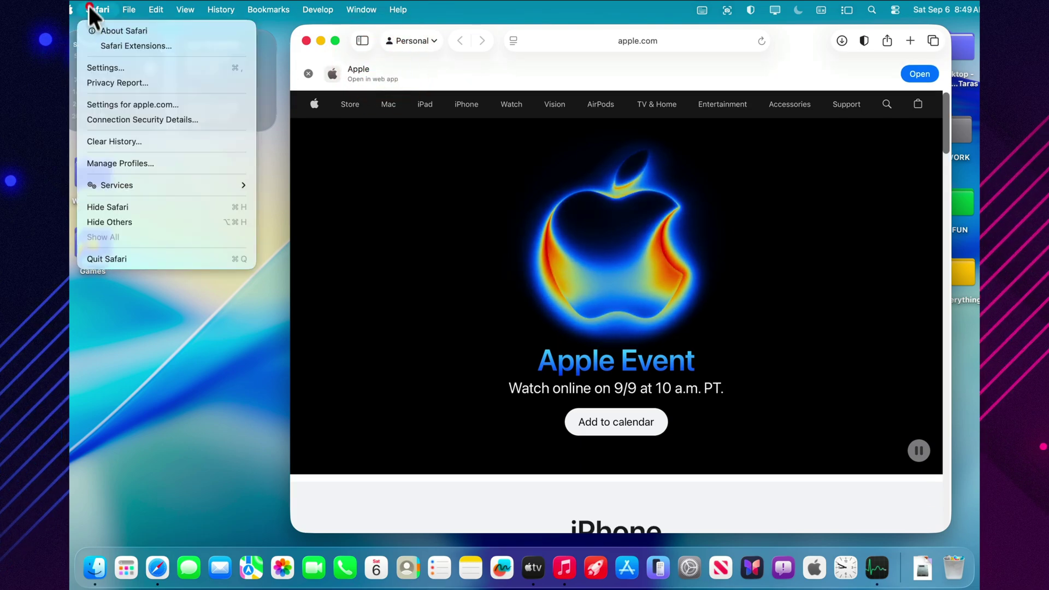
pyautogui.click(127, 67)
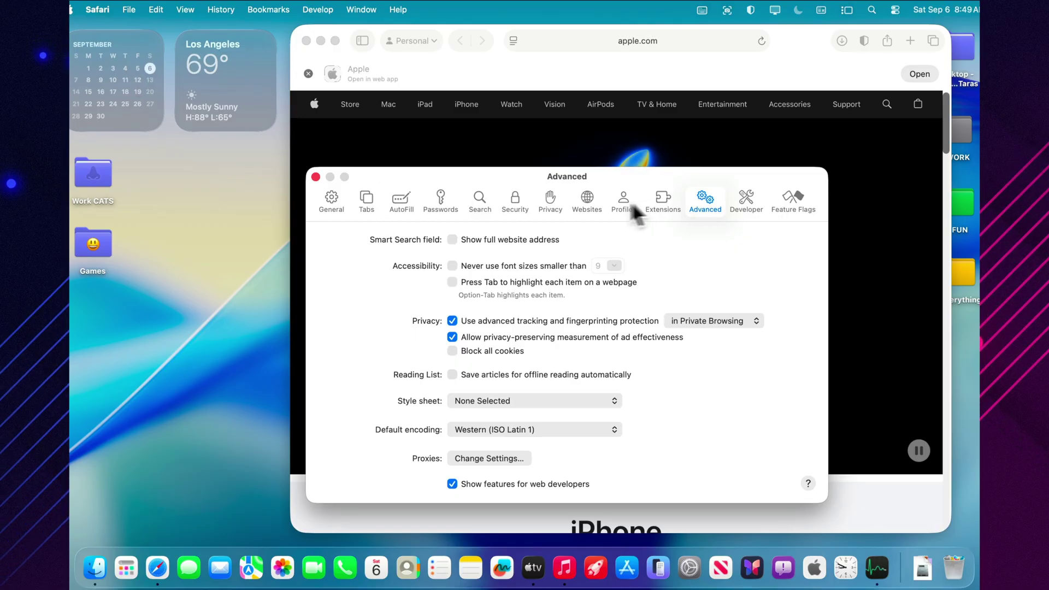
pyautogui.click(660, 203)
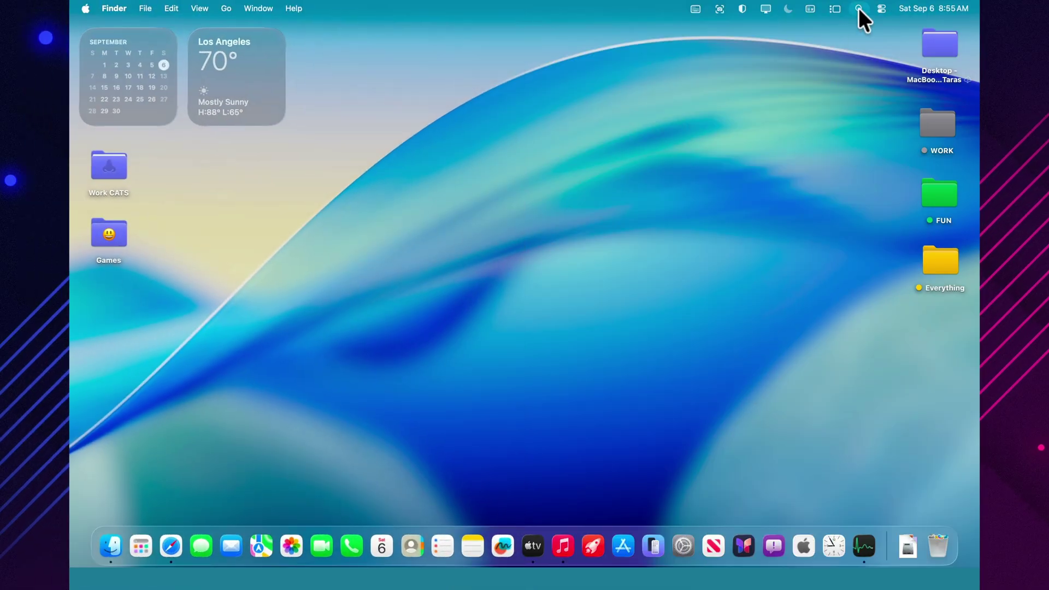
# Step: Locate Dropbox in Spotlight's Applications list, reveal it in Finder, and move it to the Trash
pyautogui.click(858, 8)
pyautogui.press('BackSpace')
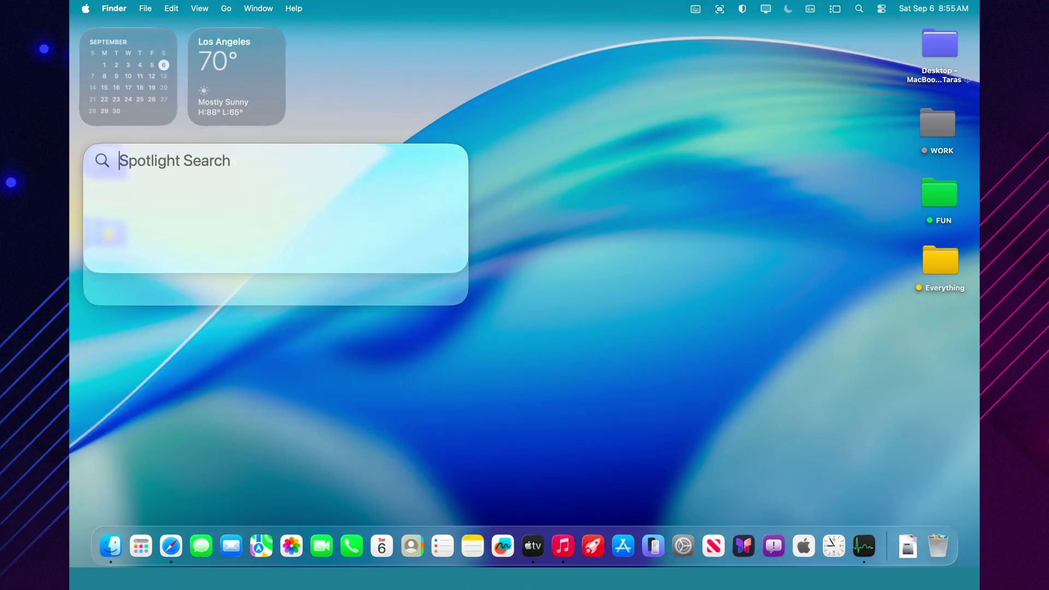
pyautogui.moveTo(344, 159)
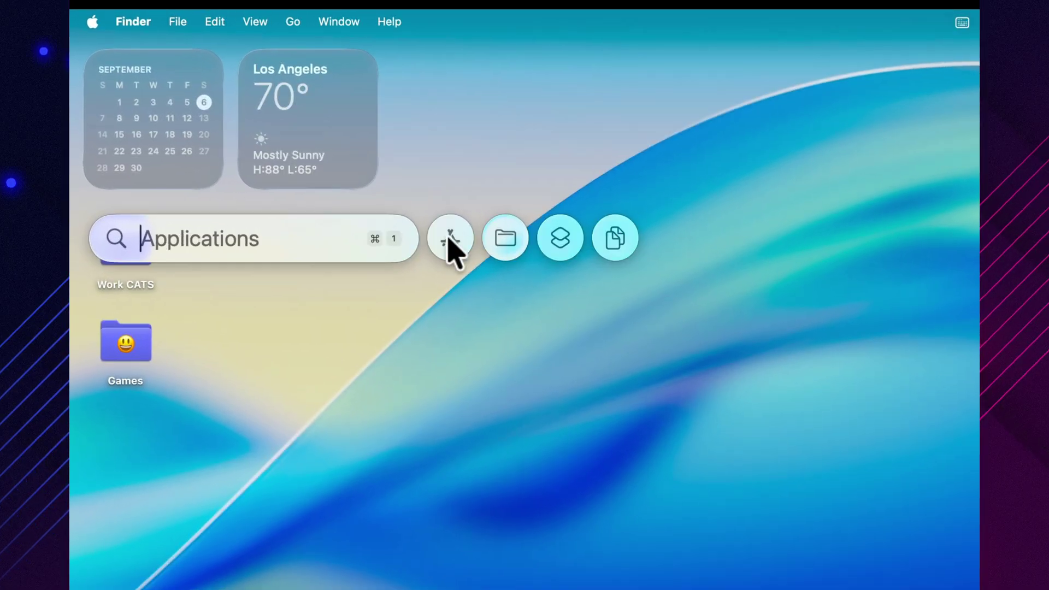
pyautogui.click(336, 160)
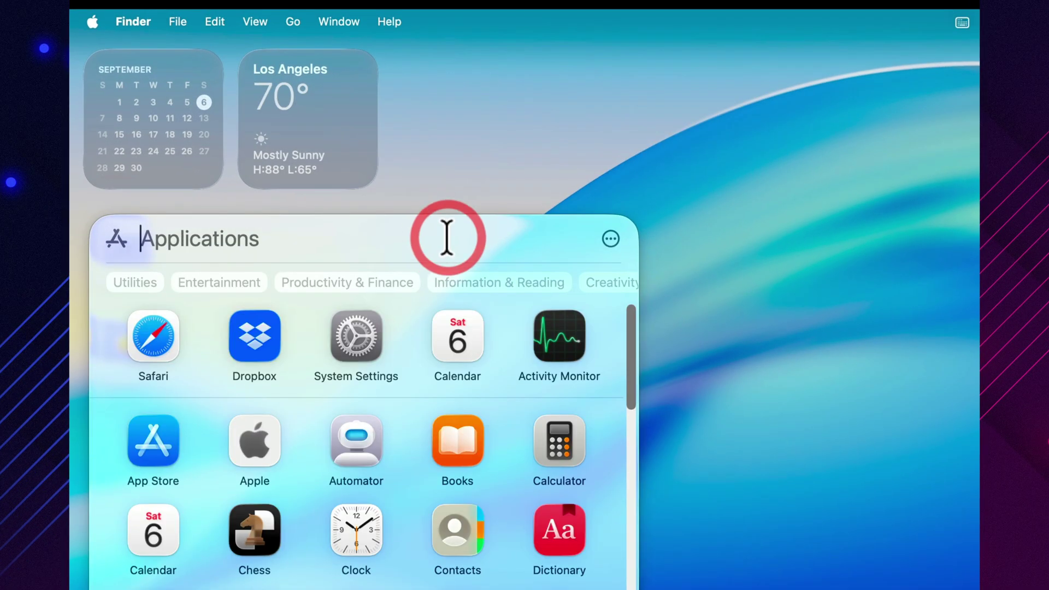
pyautogui.rightClick(249, 327)
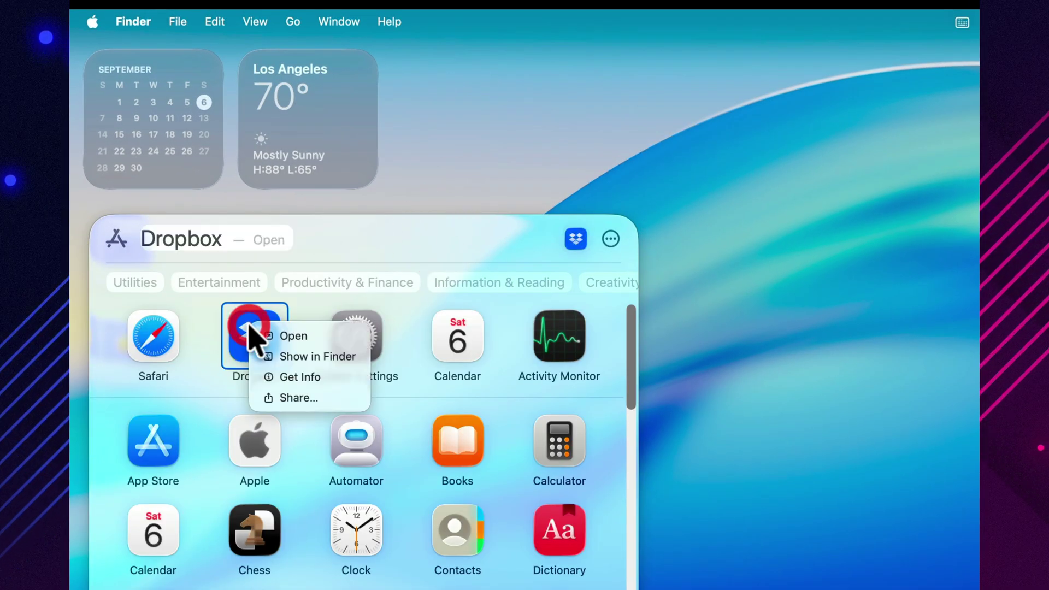
pyautogui.click(295, 361)
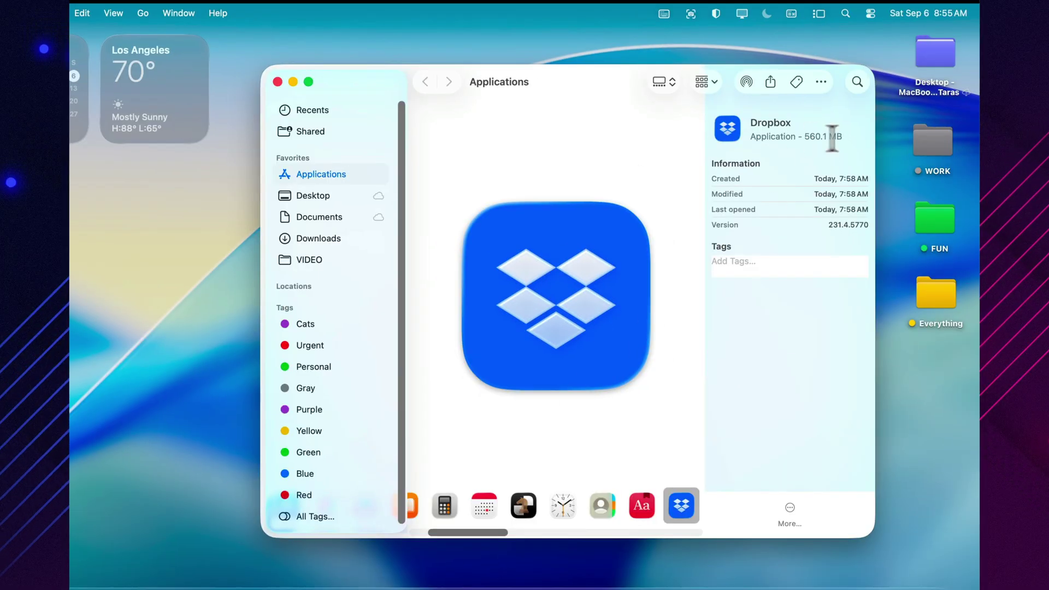
pyautogui.click(820, 82)
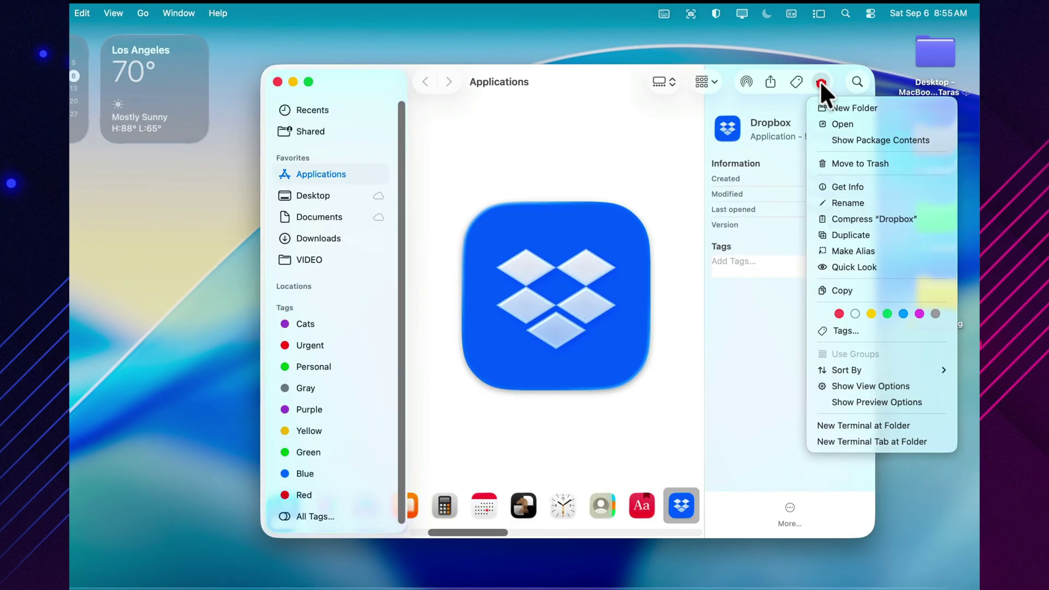
pyautogui.click(850, 163)
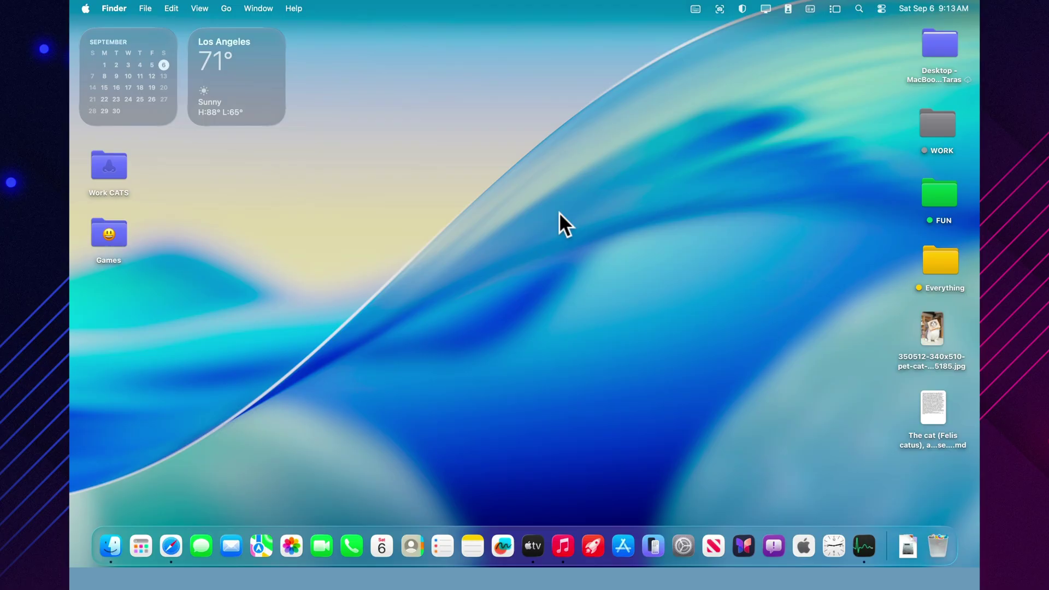
# Step: Quick Look the cat photo and cat article on the desktop, then open a Finder window
pyautogui.click(919, 330)
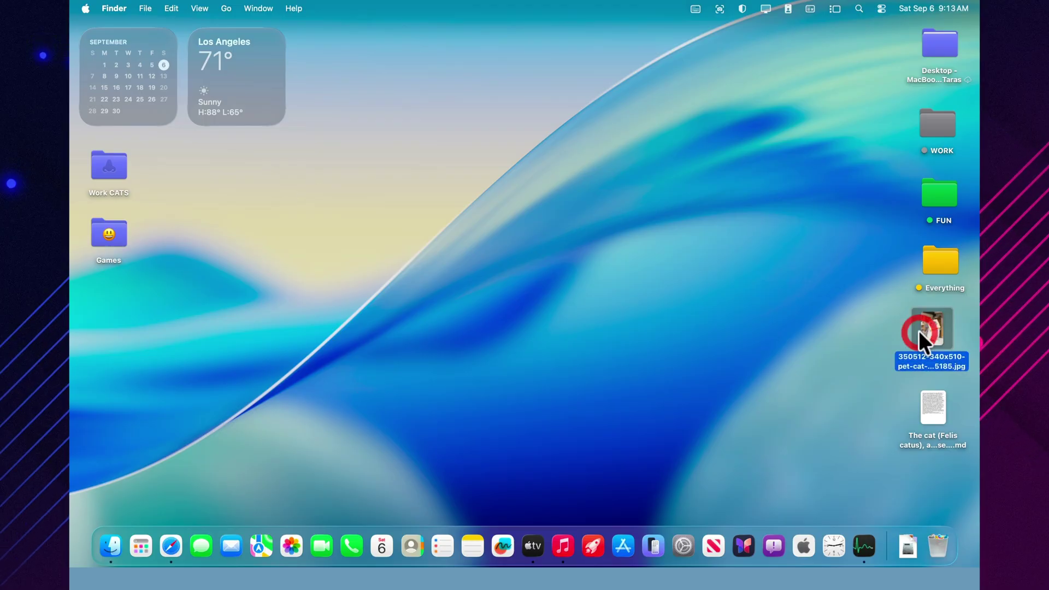
pyautogui.press('space')
pyautogui.press('space')
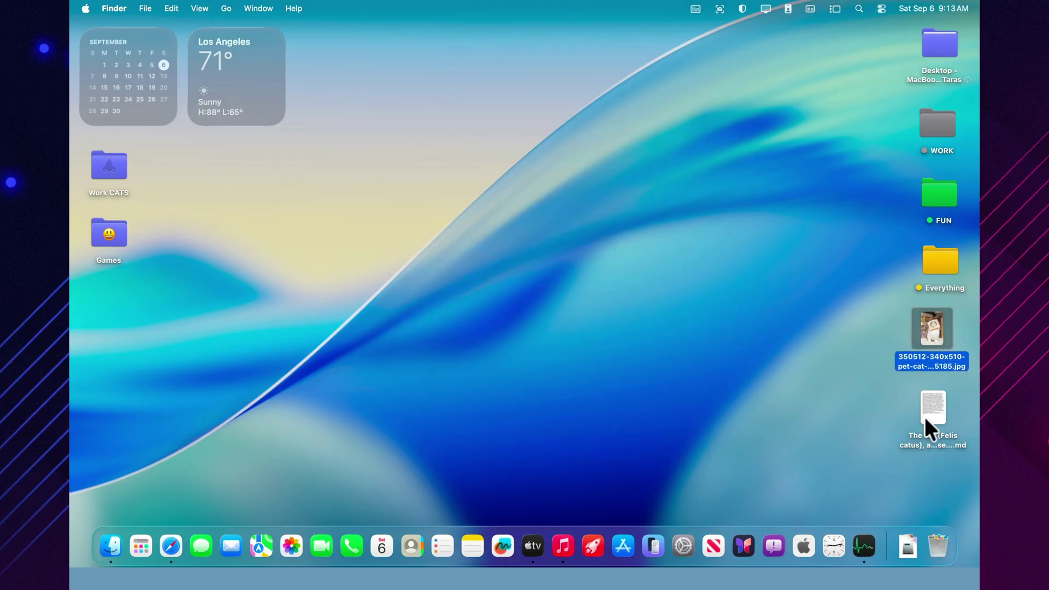
pyautogui.click(929, 409)
pyautogui.press('space')
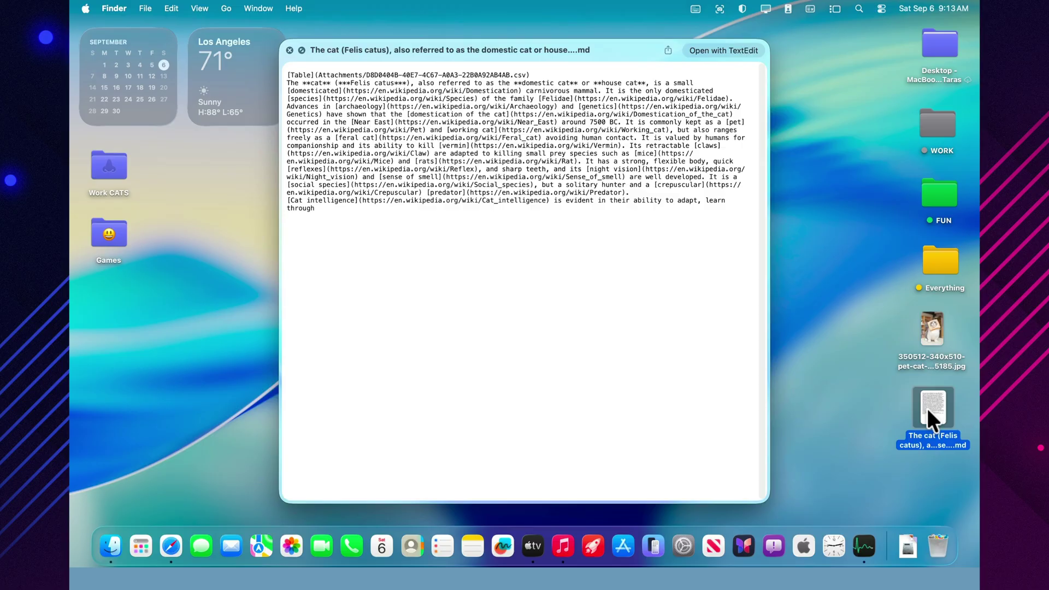
pyautogui.press('space')
pyautogui.click(119, 539)
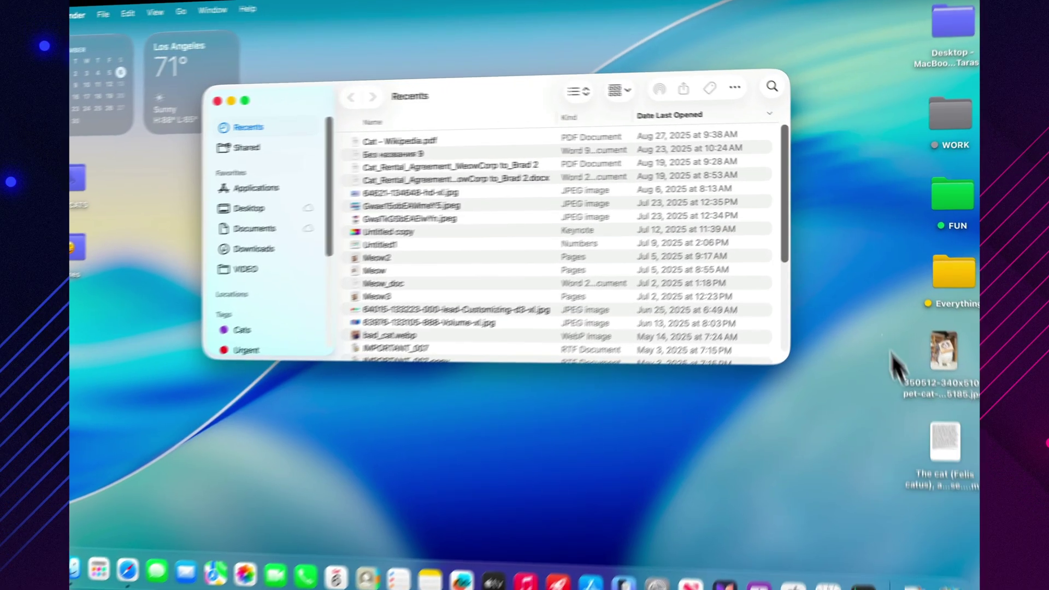
# Step: Move both cat files from the desktop into the Downloads folder
pyautogui.moveTo(881, 275); pyautogui.dragTo(962, 426)
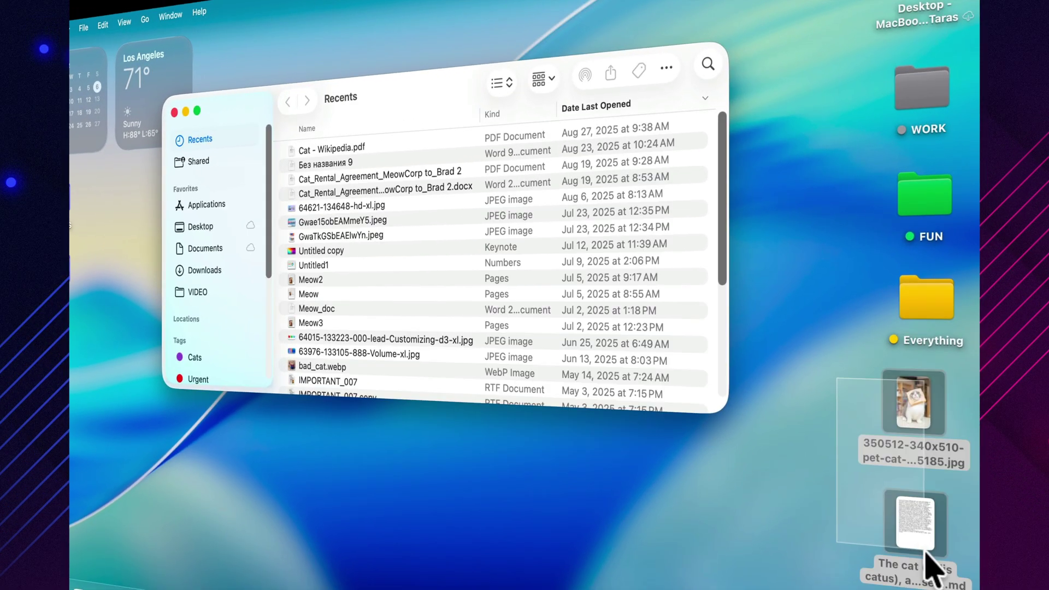
pyautogui.moveTo(889, 422); pyautogui.dragTo(206, 276)
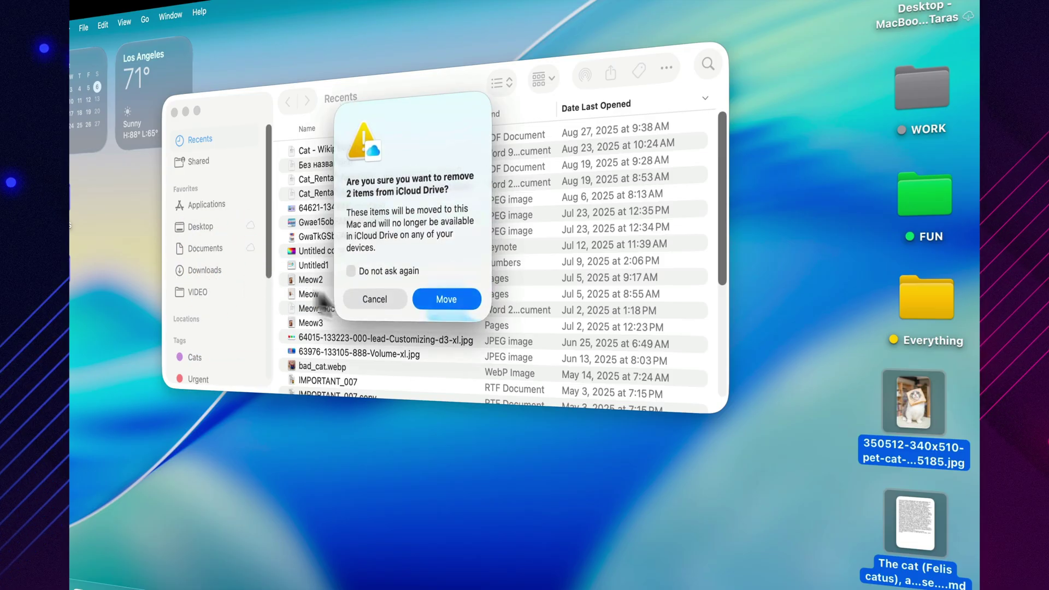
pyautogui.click(457, 297)
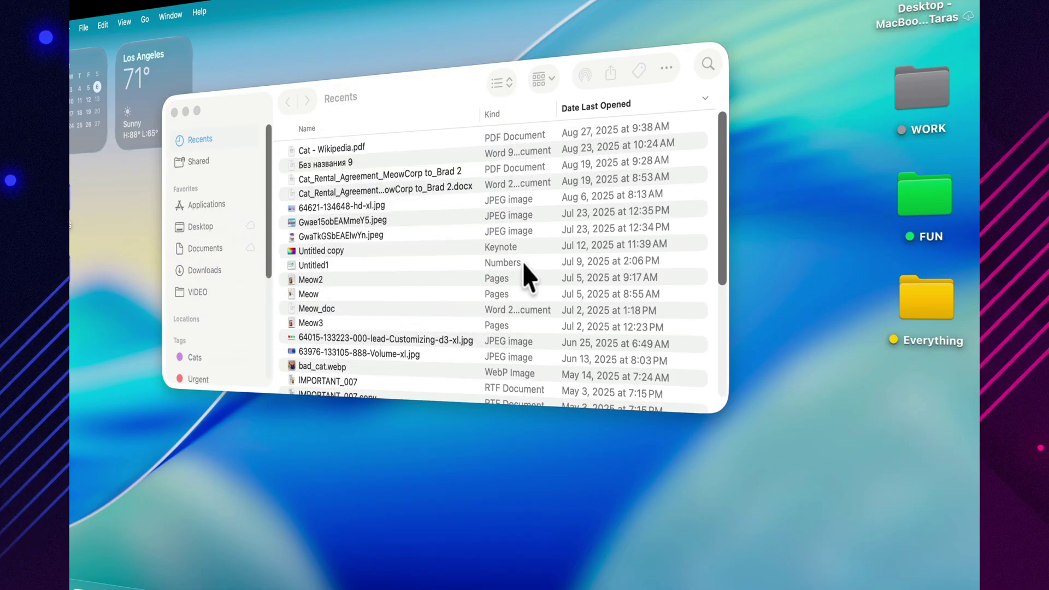
# Step: Try Gallery view in the Recents window, return to List view, and enlarge the window
pyautogui.moveTo(727, 181); pyautogui.dragTo(700, 118)
pyautogui.click(532, 83)
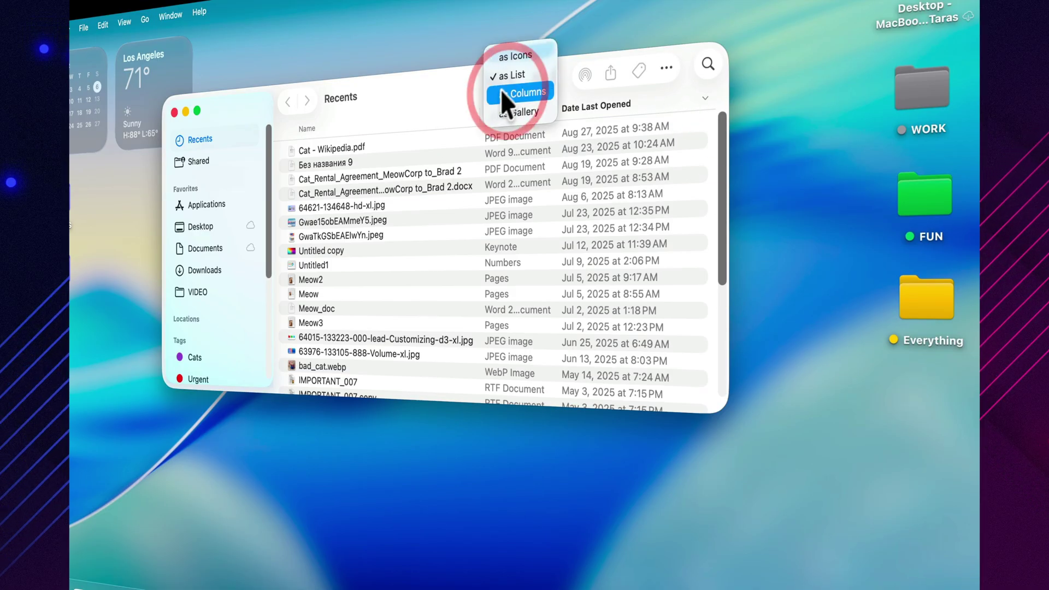
pyautogui.click(445, 82)
pyautogui.click(543, 80)
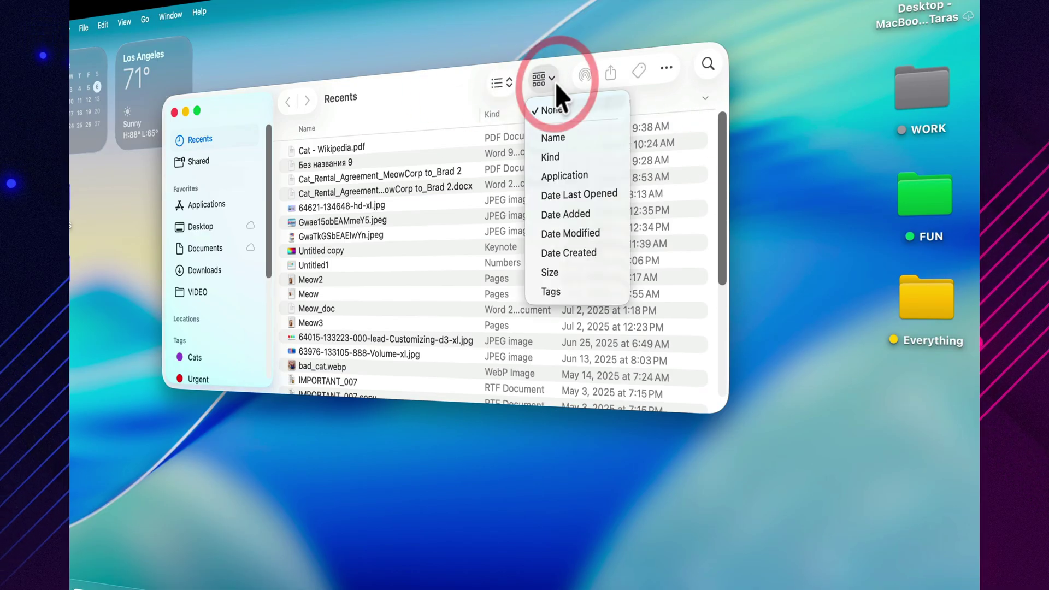
pyautogui.click(514, 84)
pyautogui.click(510, 83)
pyautogui.click(521, 110)
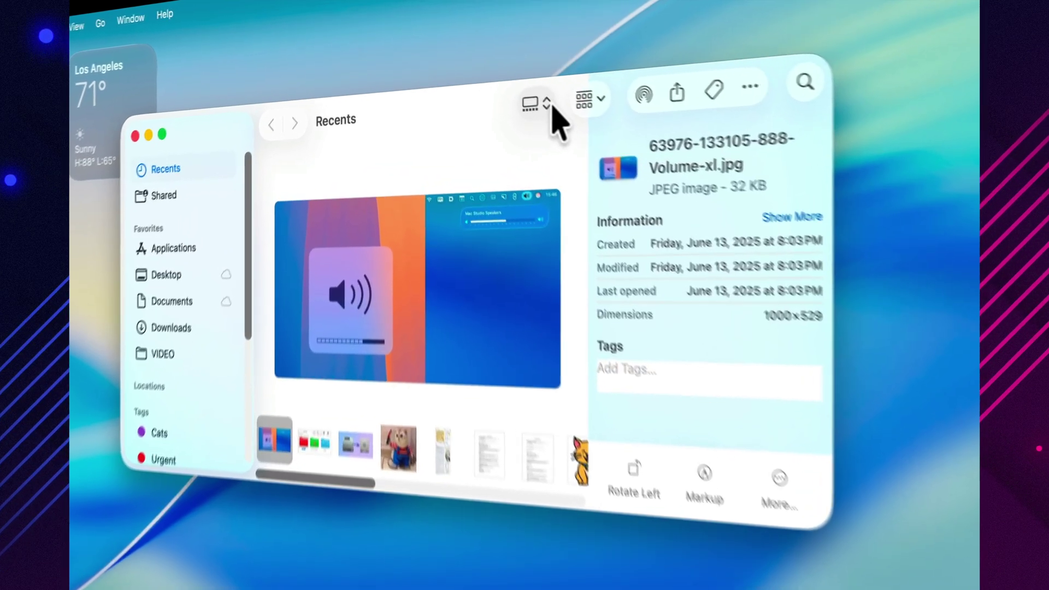
pyautogui.click(498, 83)
pyautogui.click(509, 43)
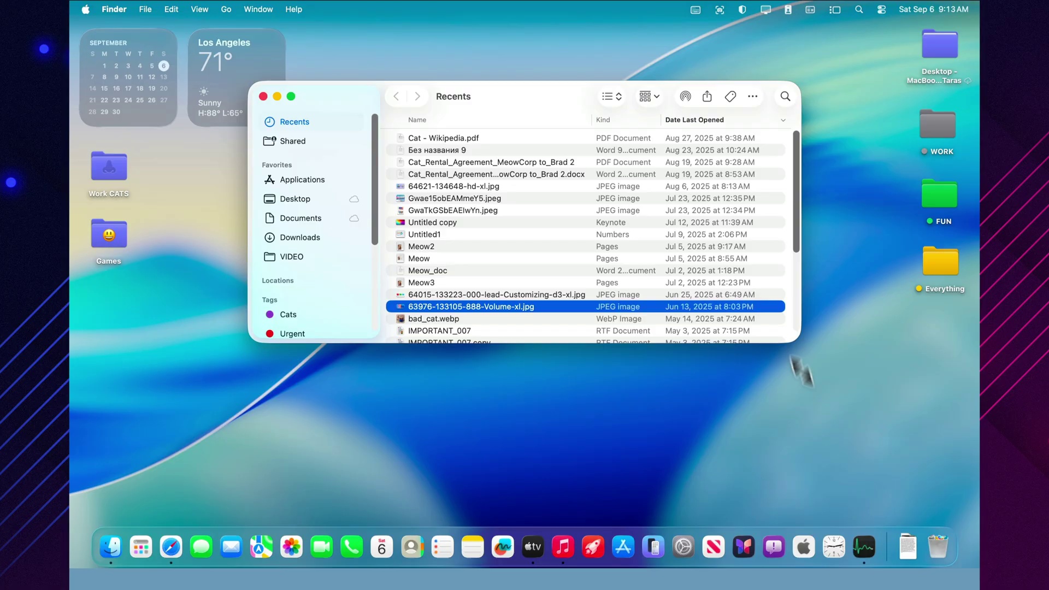
pyautogui.moveTo(799, 343); pyautogui.dragTo(840, 523)
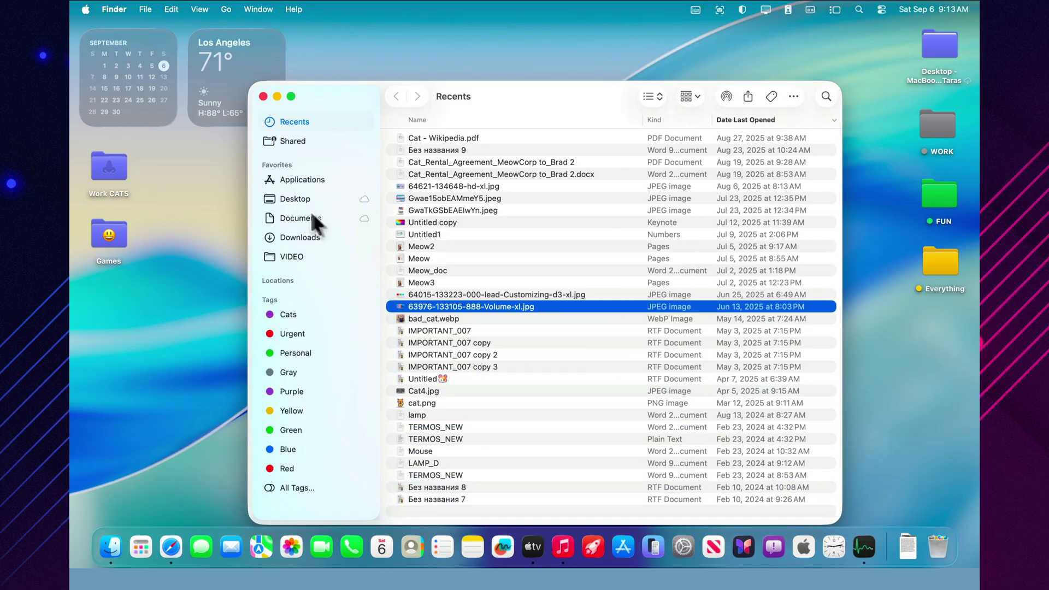
pyautogui.click(477, 138)
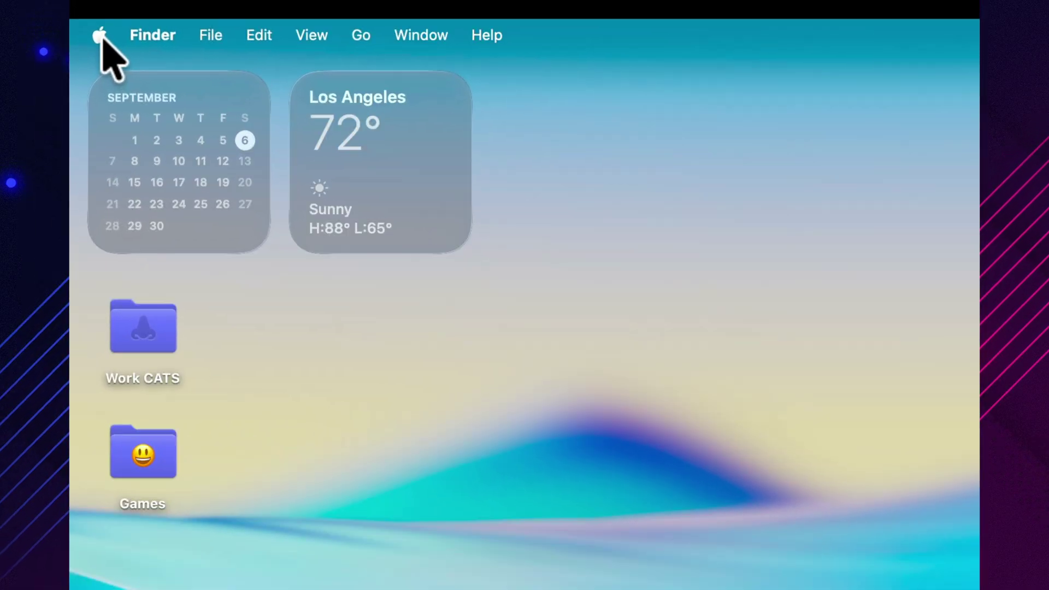
pyautogui.click(85, 8)
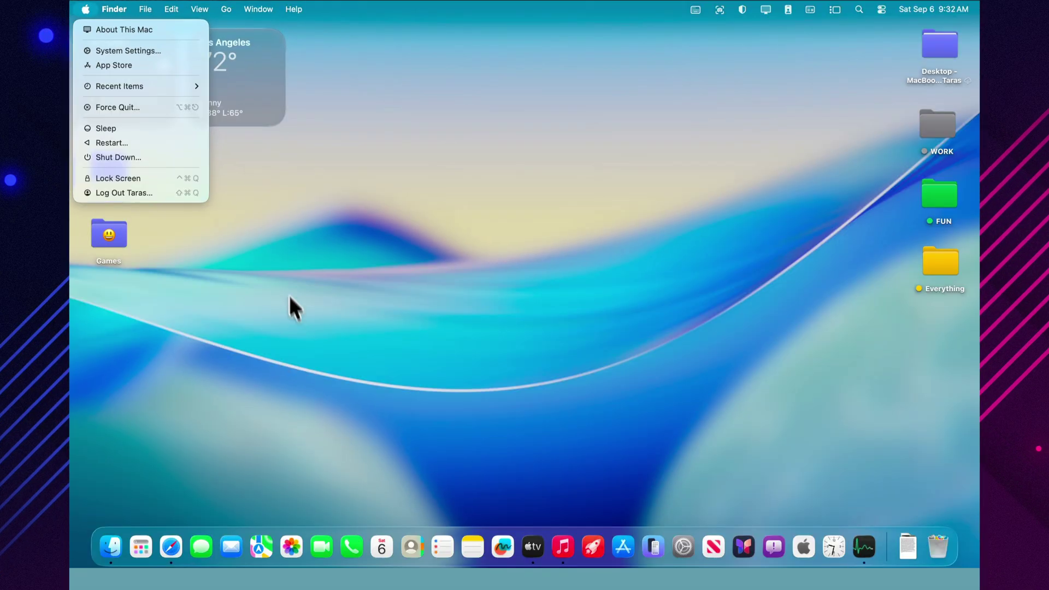
pyautogui.click(294, 314)
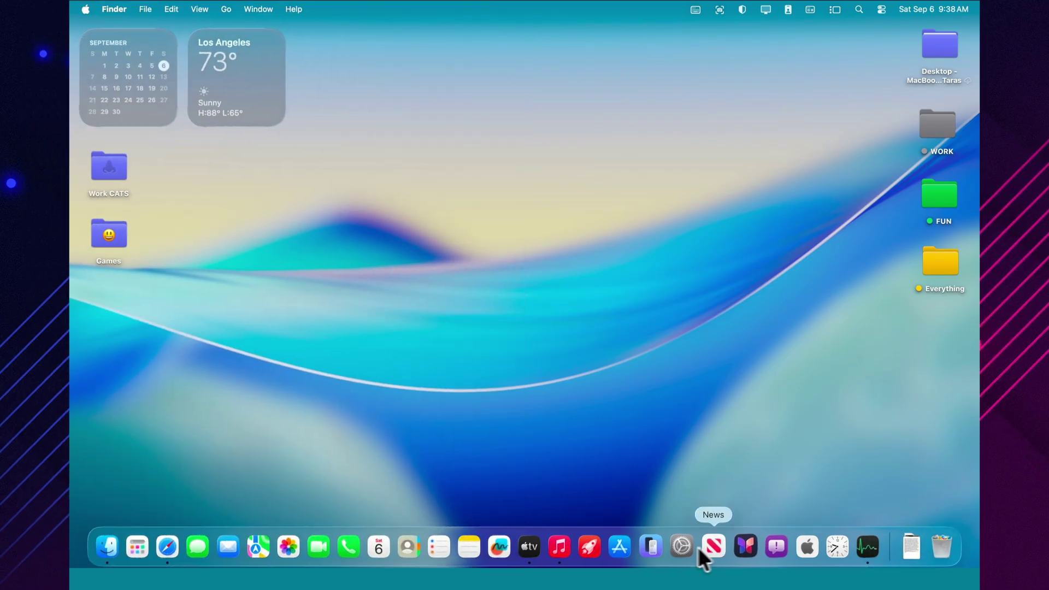
# Step: Delete the large obs-studio disk image from the Documents storage breakdown in System Settings
pyautogui.click(683, 546)
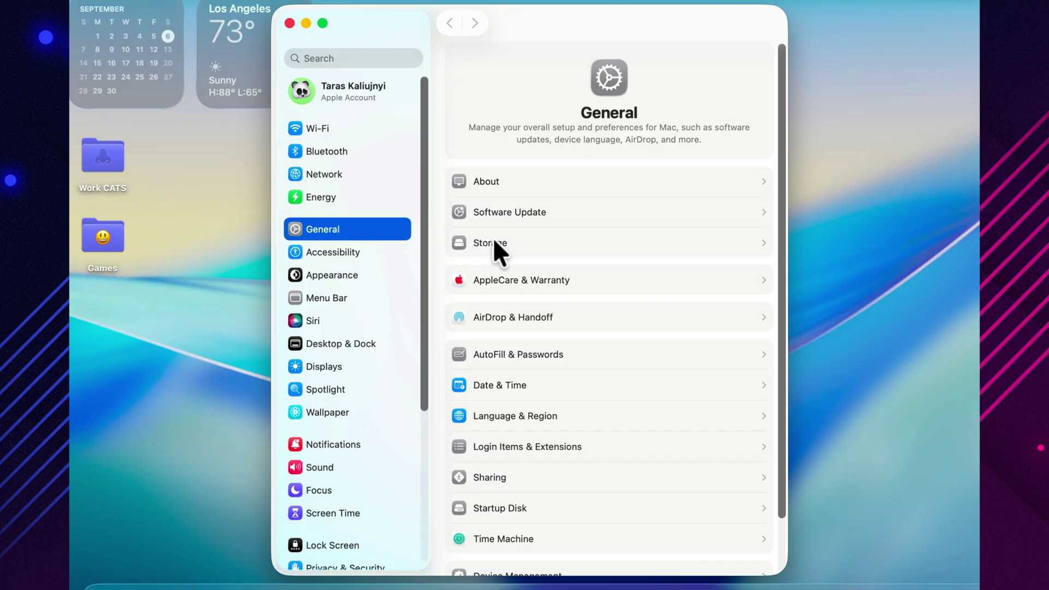
pyautogui.click(492, 240)
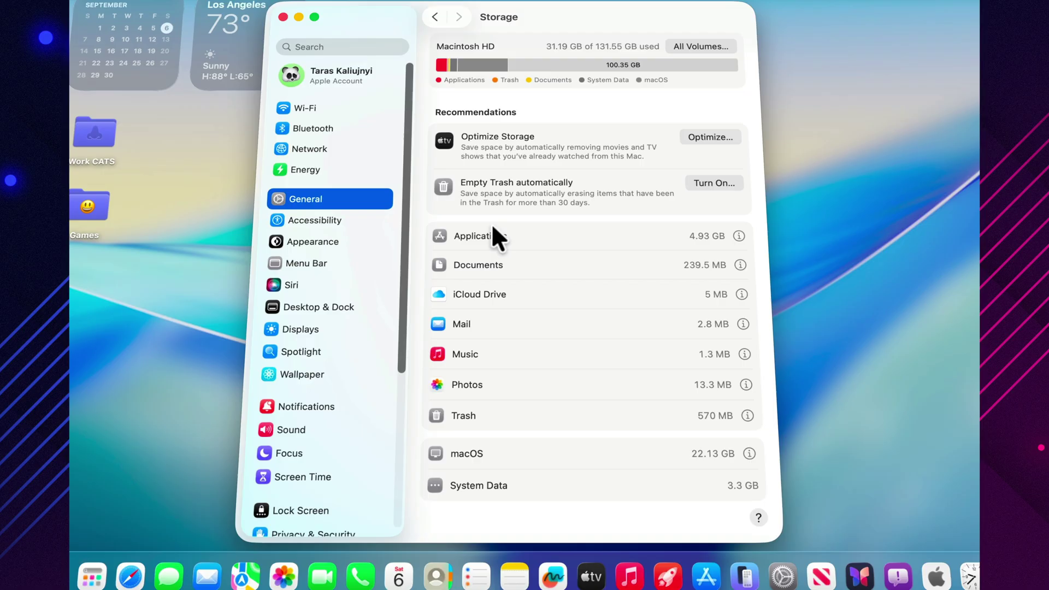
pyautogui.click(741, 265)
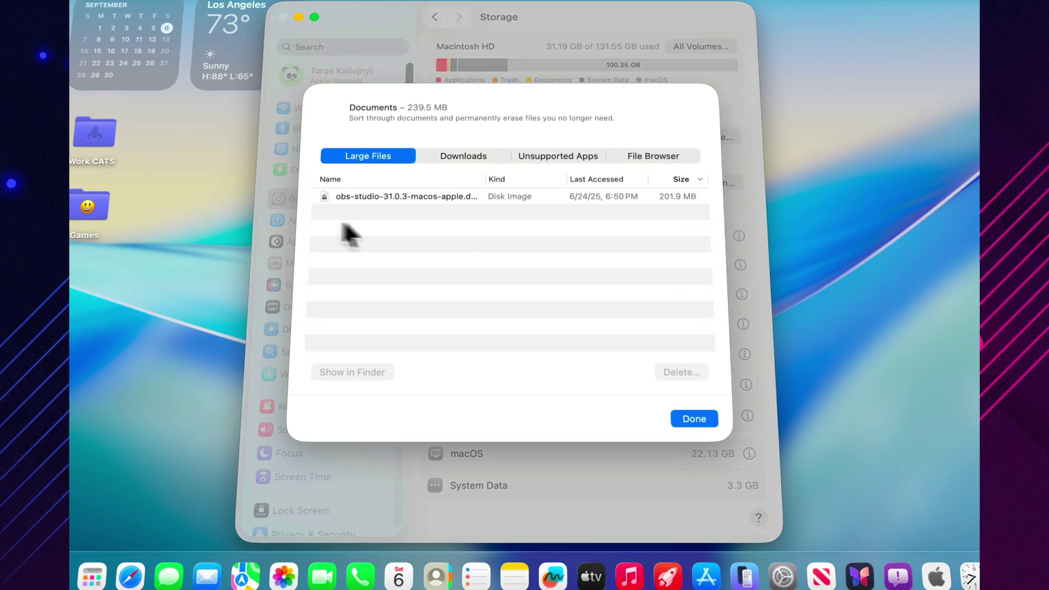
pyautogui.click(405, 195)
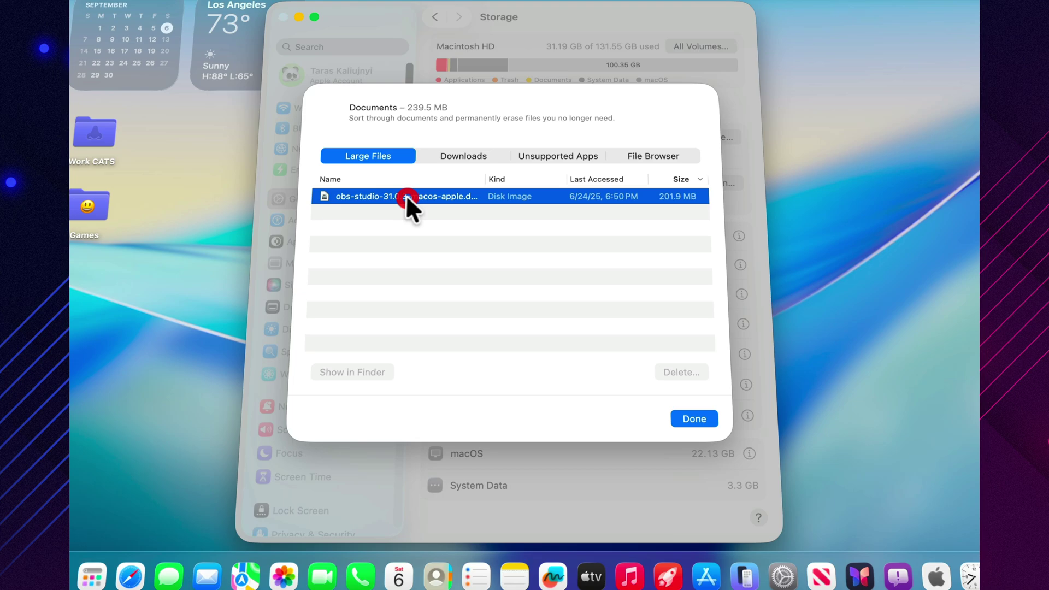
pyautogui.rightClick(405, 196)
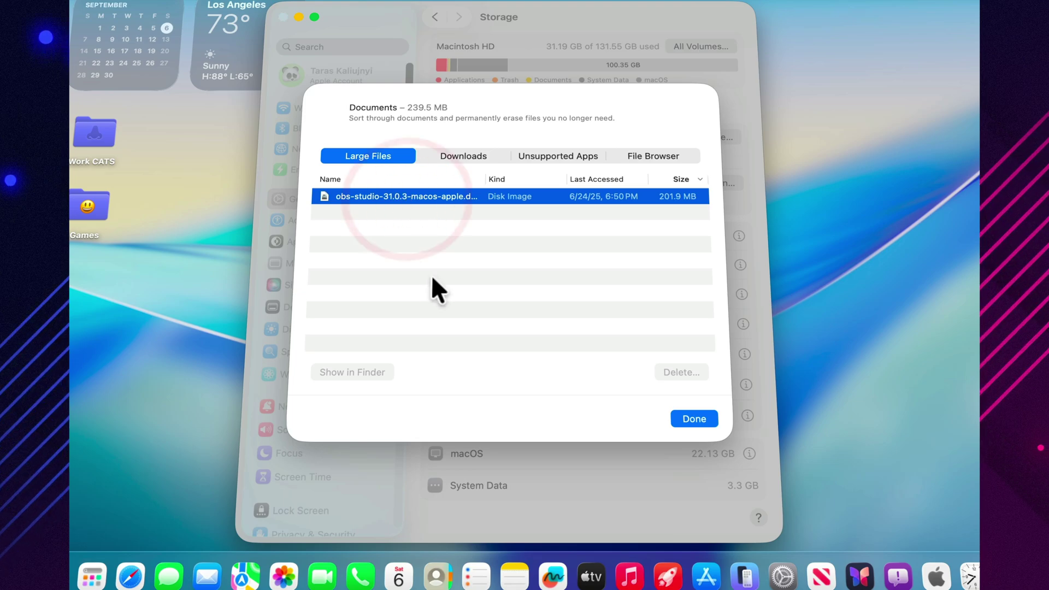
pyautogui.click(433, 277)
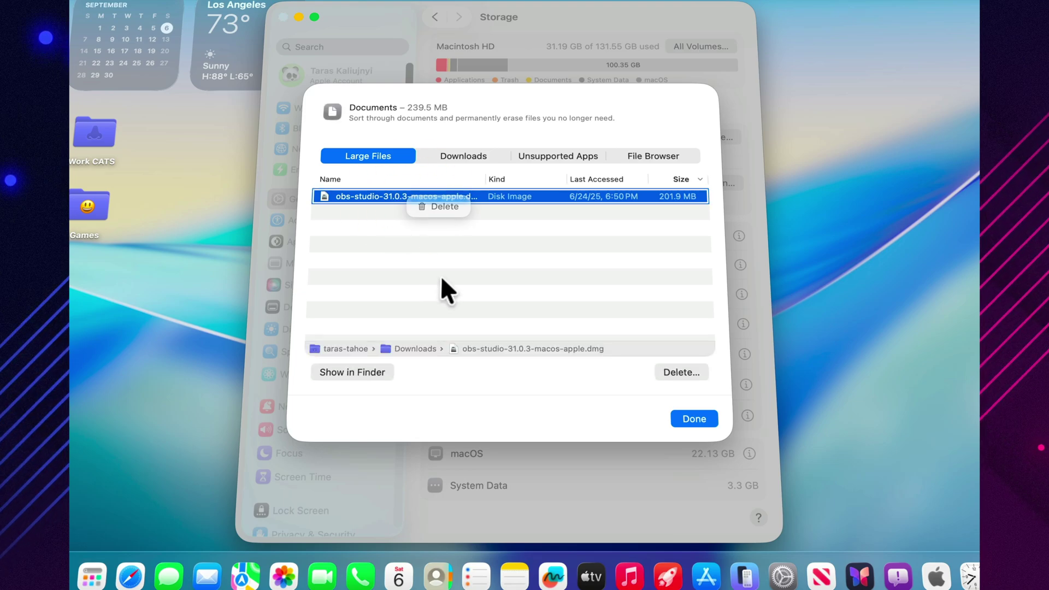
pyautogui.click(680, 371)
pyautogui.click(567, 301)
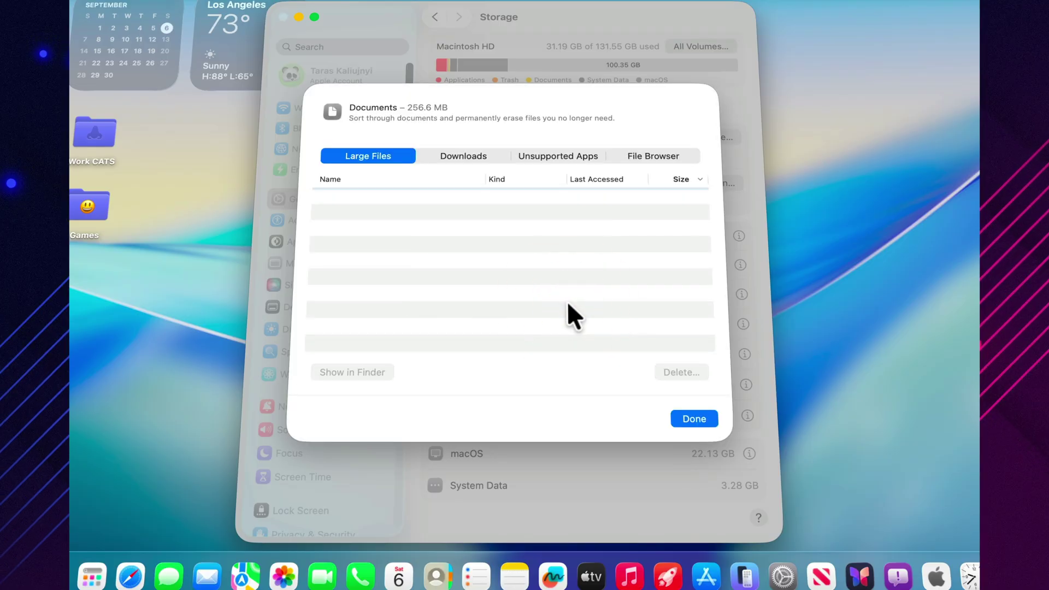
# Step: Turn on Optimize Storage for already-watched movies and TV shows
pyautogui.click(710, 417)
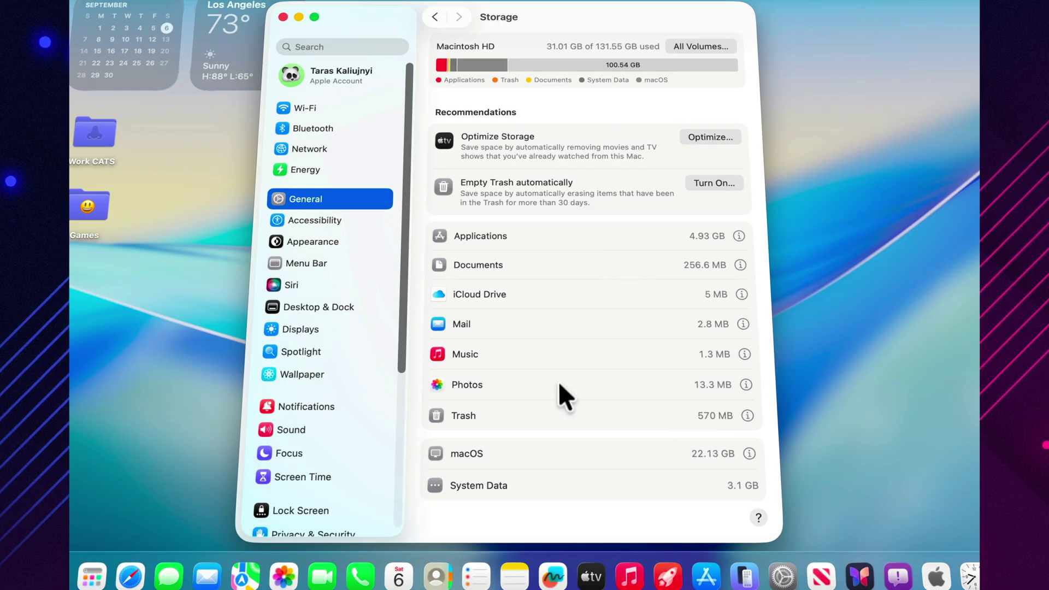
pyautogui.click(712, 134)
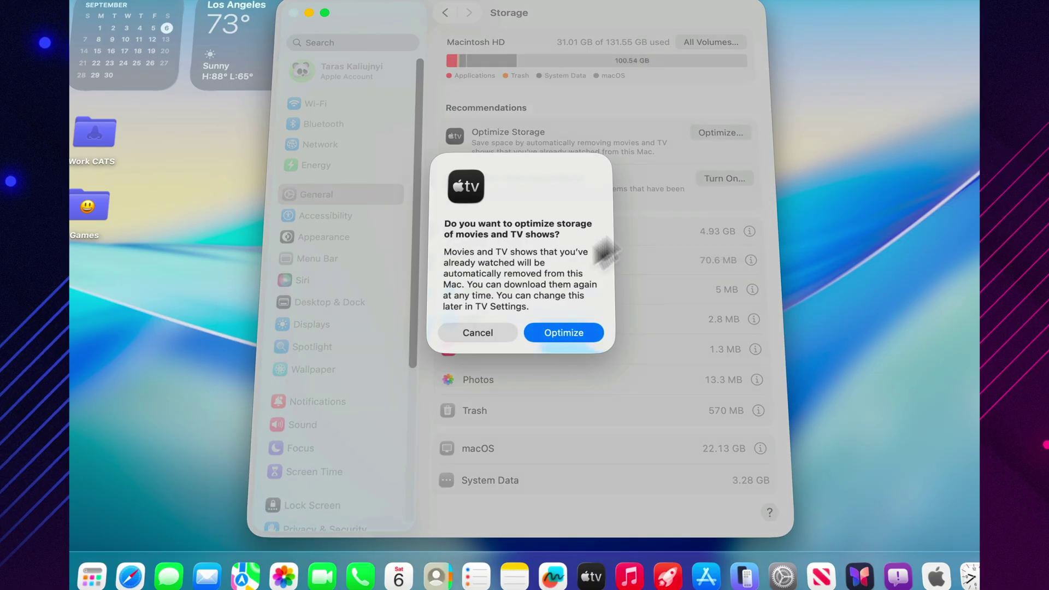
pyautogui.click(559, 328)
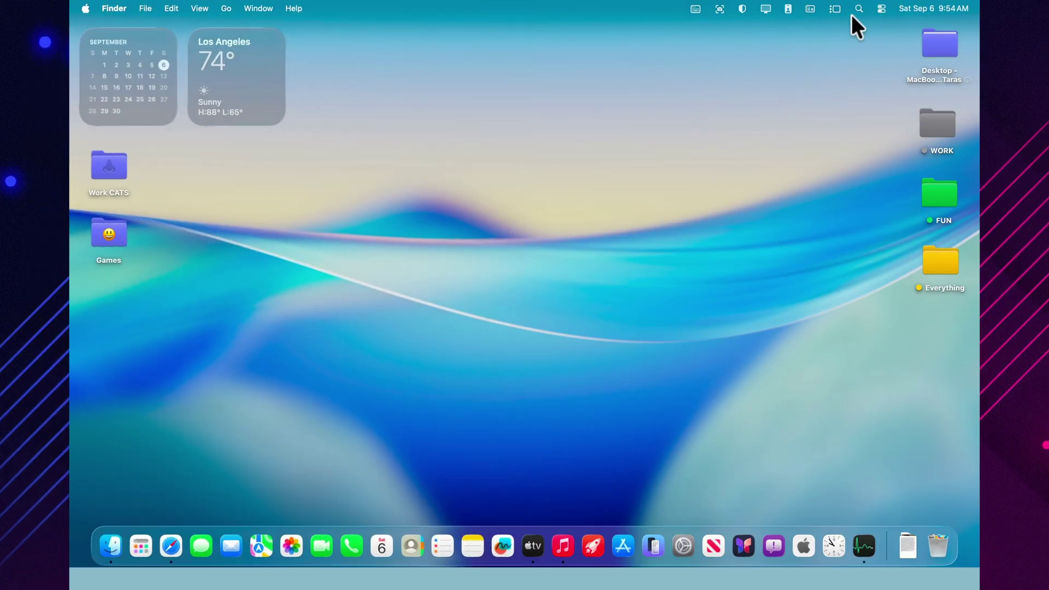
# Step: Launch Disk Utility via Spotlight 'disk', run First Aid on Macintosh HD, then cancel at the warning
pyautogui.click(859, 8)
pyautogui.write('d')
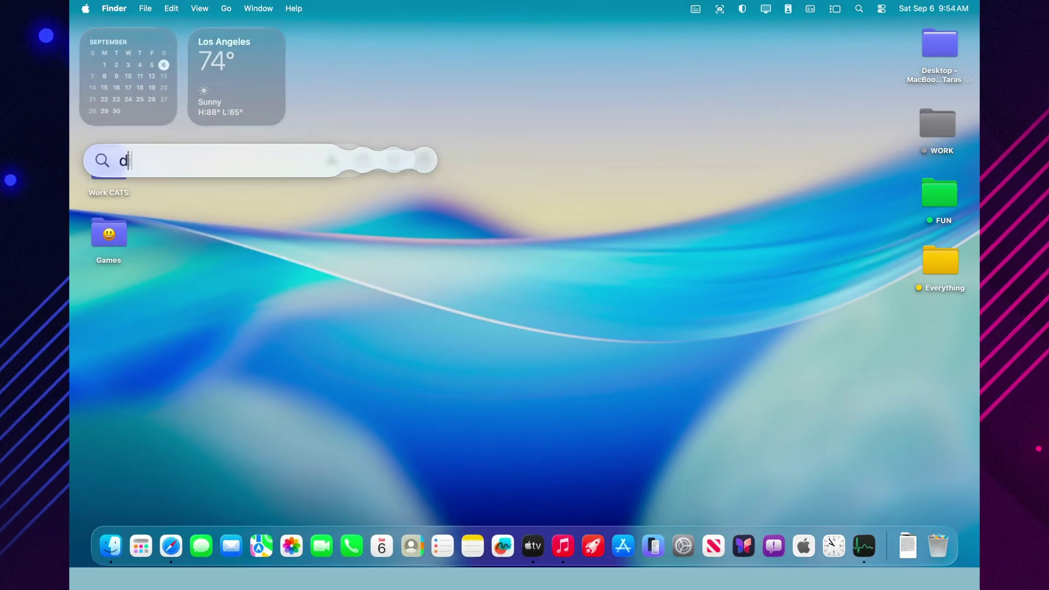
pyautogui.write('isk')
pyautogui.press('Return')
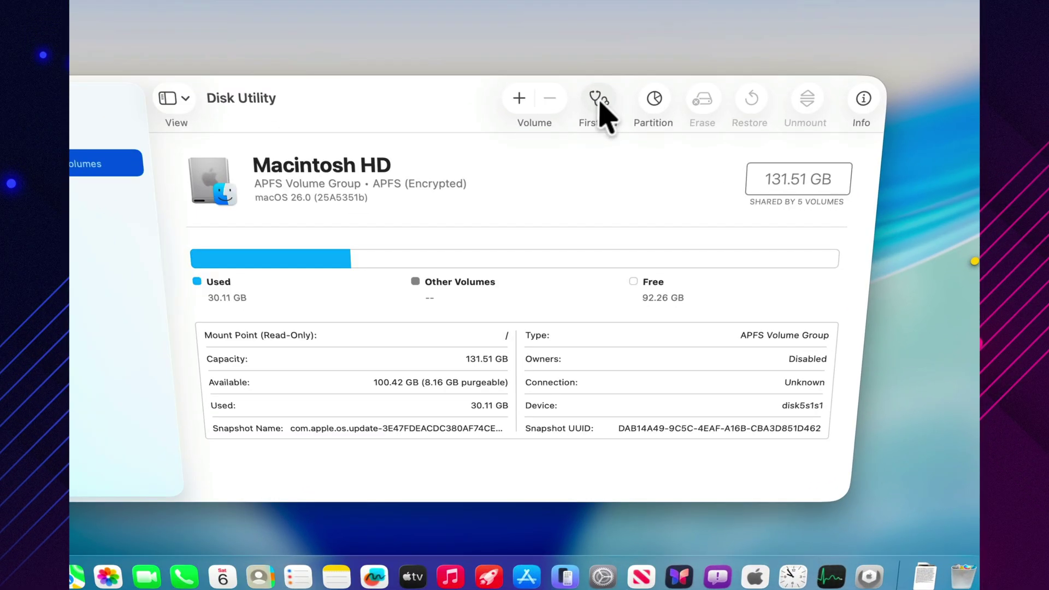
pyautogui.click(600, 103)
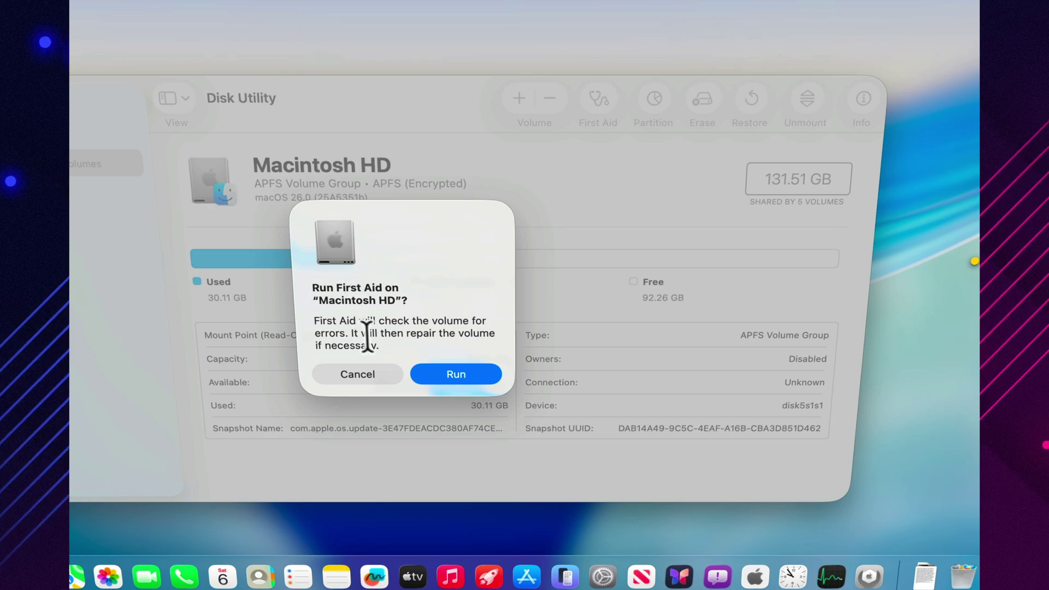
pyautogui.click(451, 375)
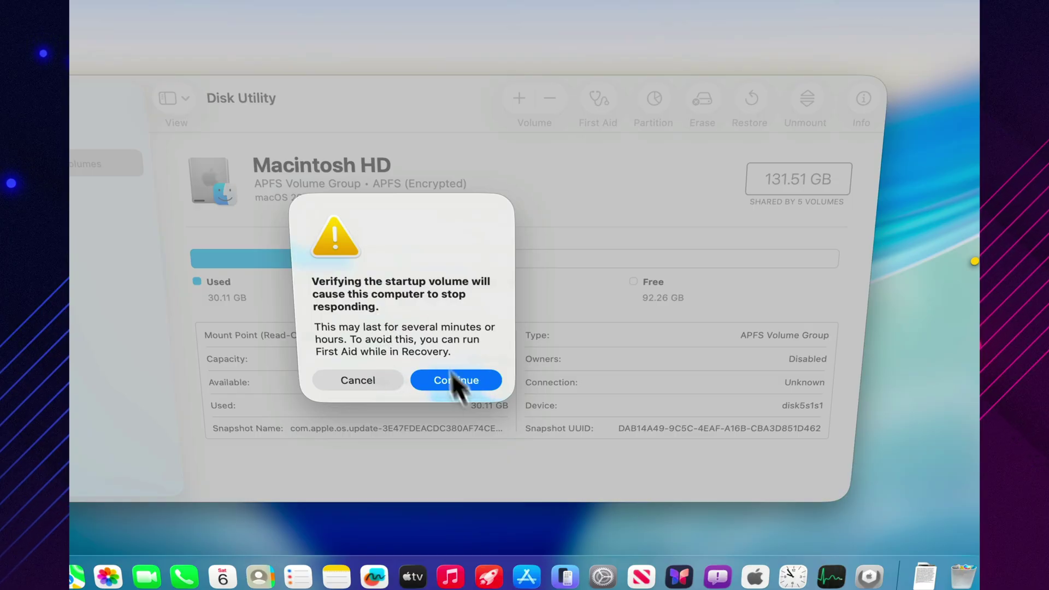
pyautogui.click(371, 381)
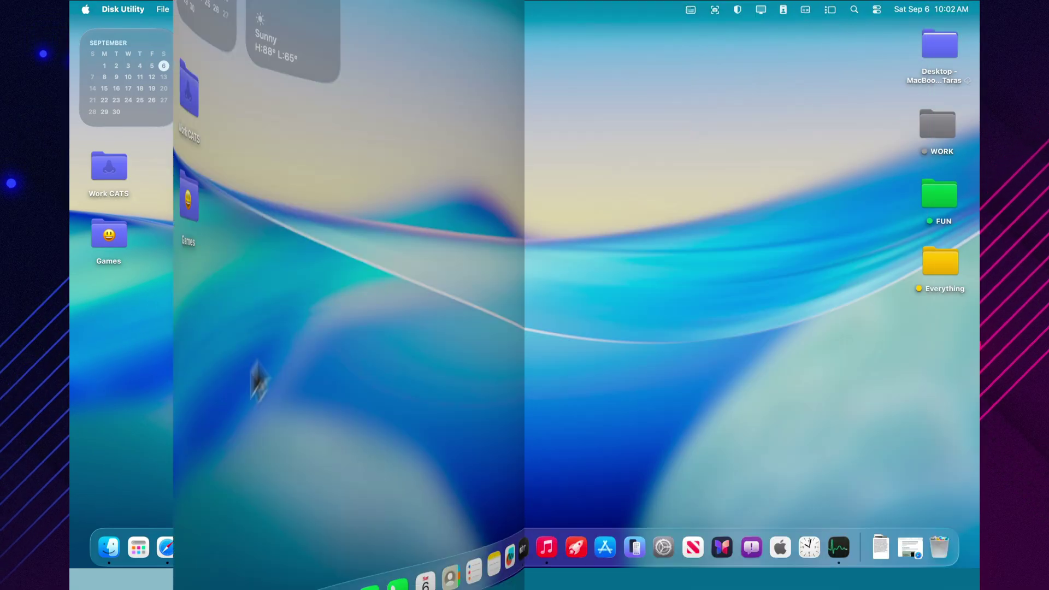
# Step: Bring up Safari's 'How to start up from macOS Recovery' article and scroll through it to the end
pyautogui.click(168, 544)
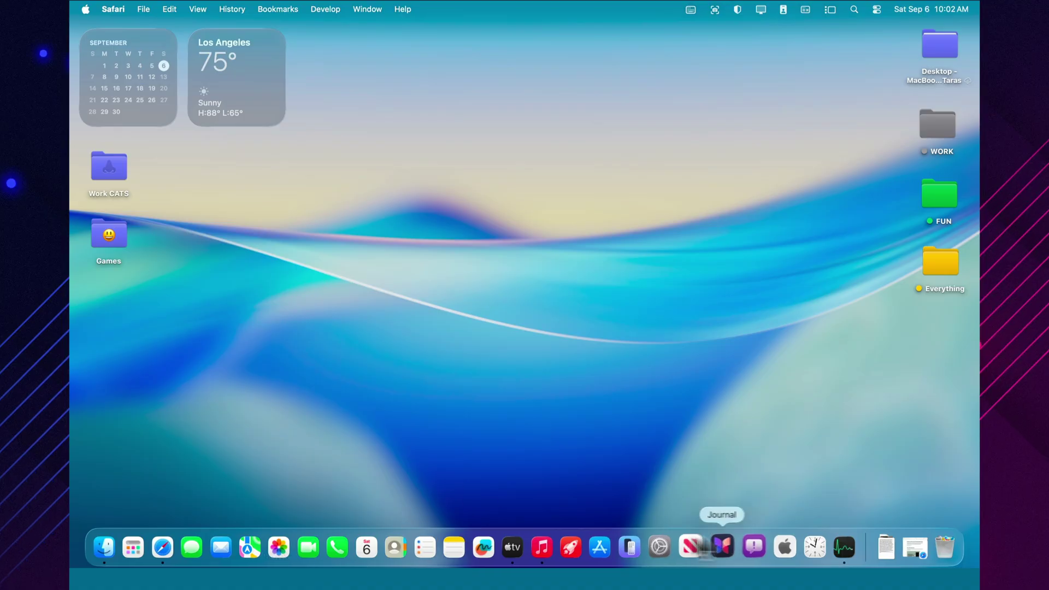
pyautogui.click(158, 546)
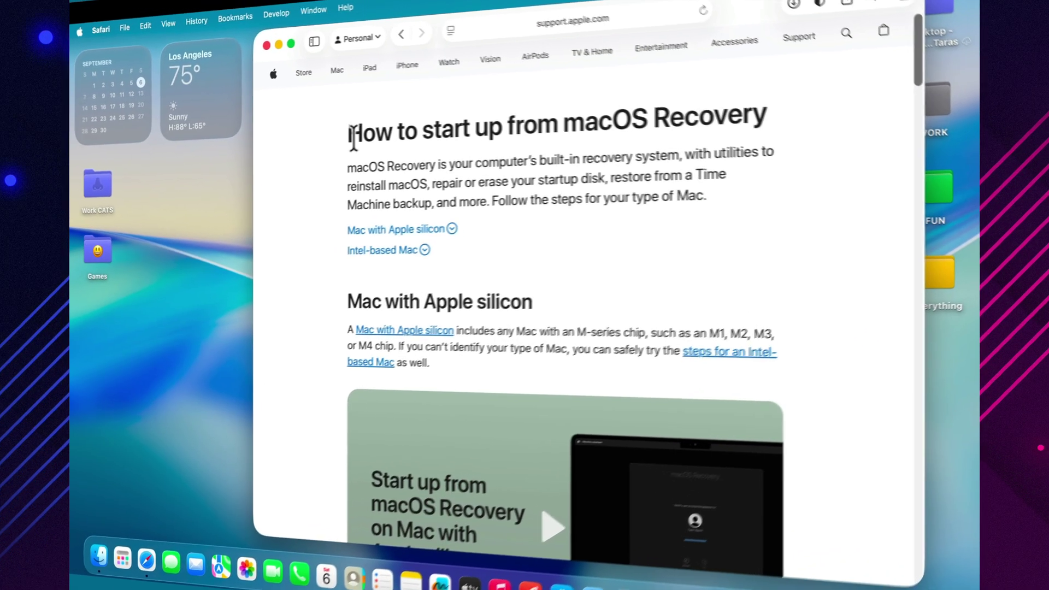
pyautogui.moveTo(339, 130); pyautogui.dragTo(787, 116)
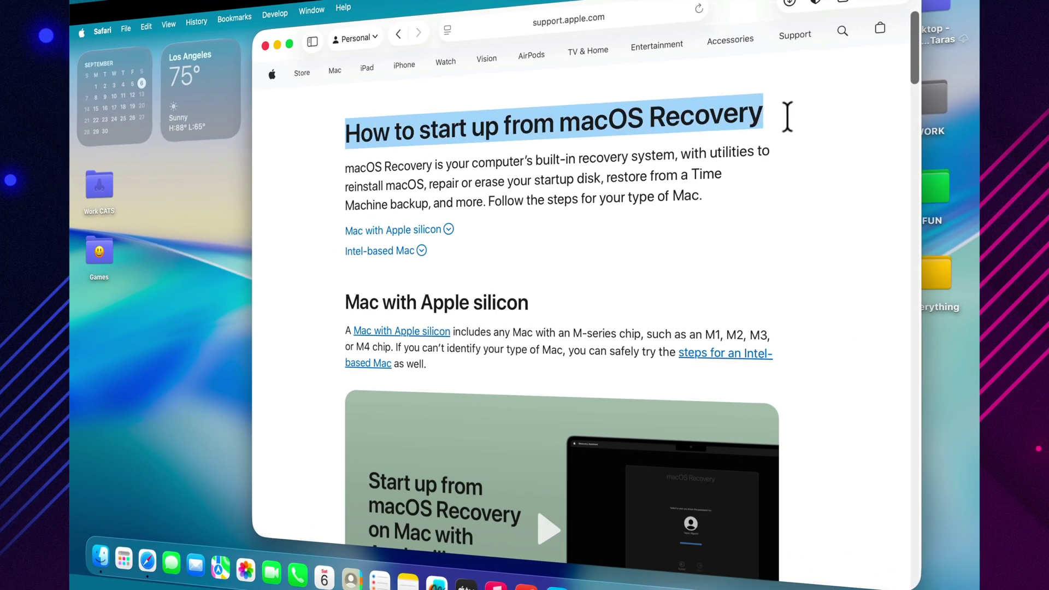
pyautogui.scroll(-5, 550, 207)
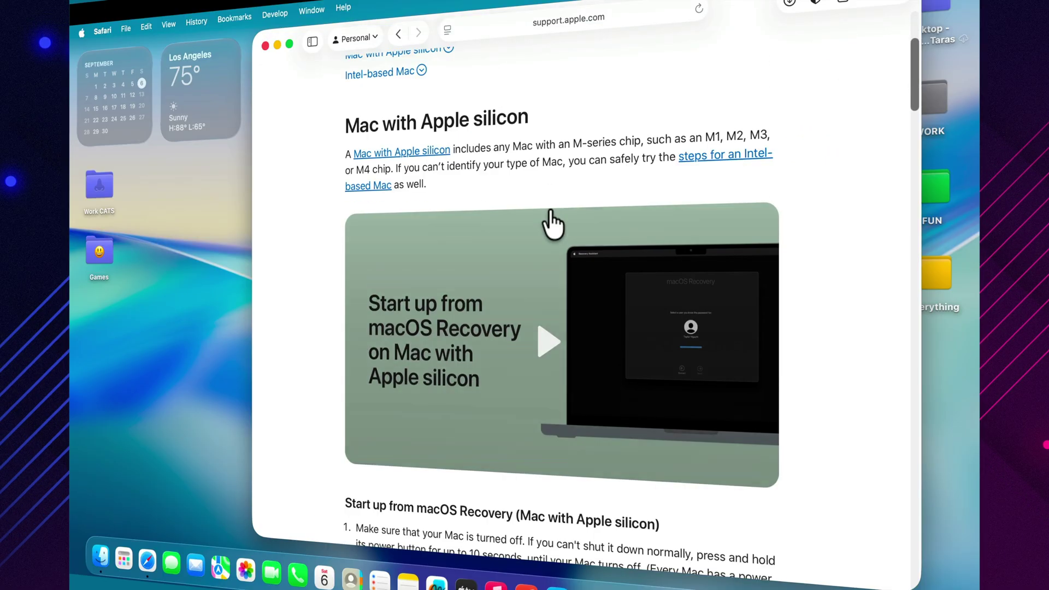
pyautogui.scroll(-8, 449, 242)
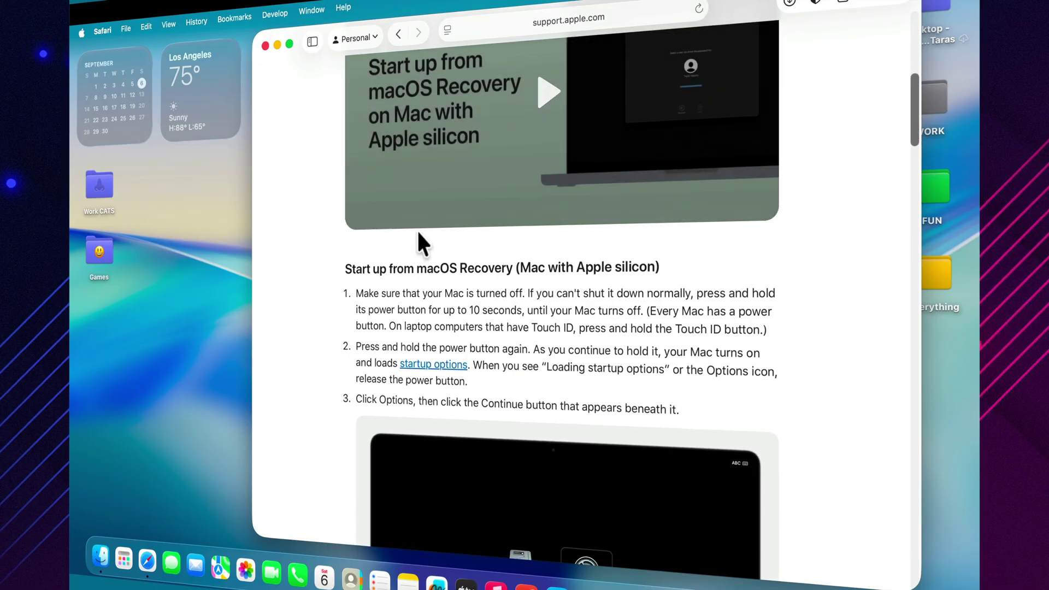
pyautogui.scroll(-5, 388, 228)
pyautogui.scroll(-12, 539, 321)
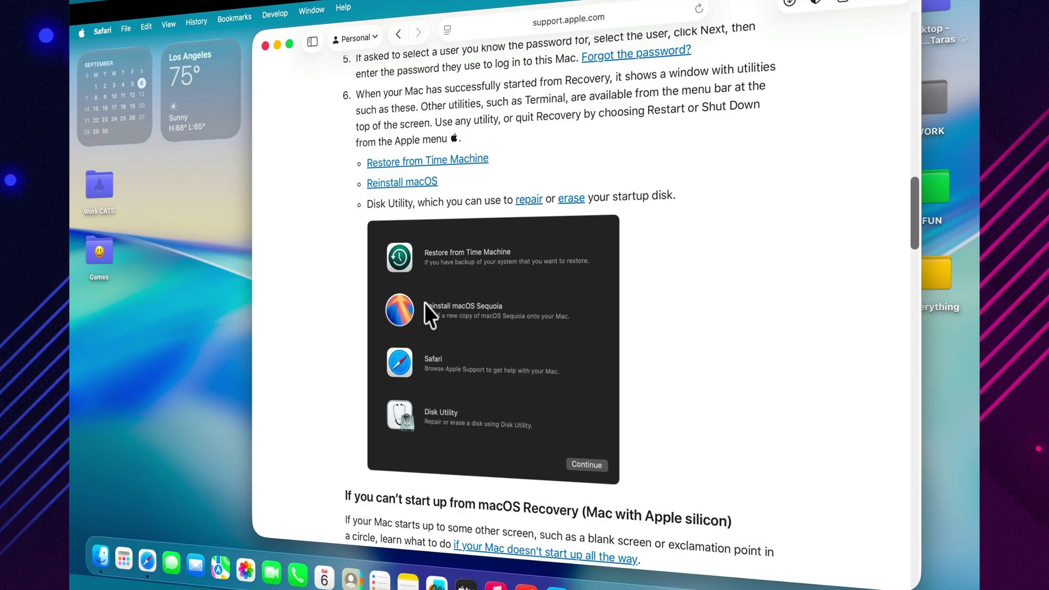
pyautogui.scroll(-14, 461, 311)
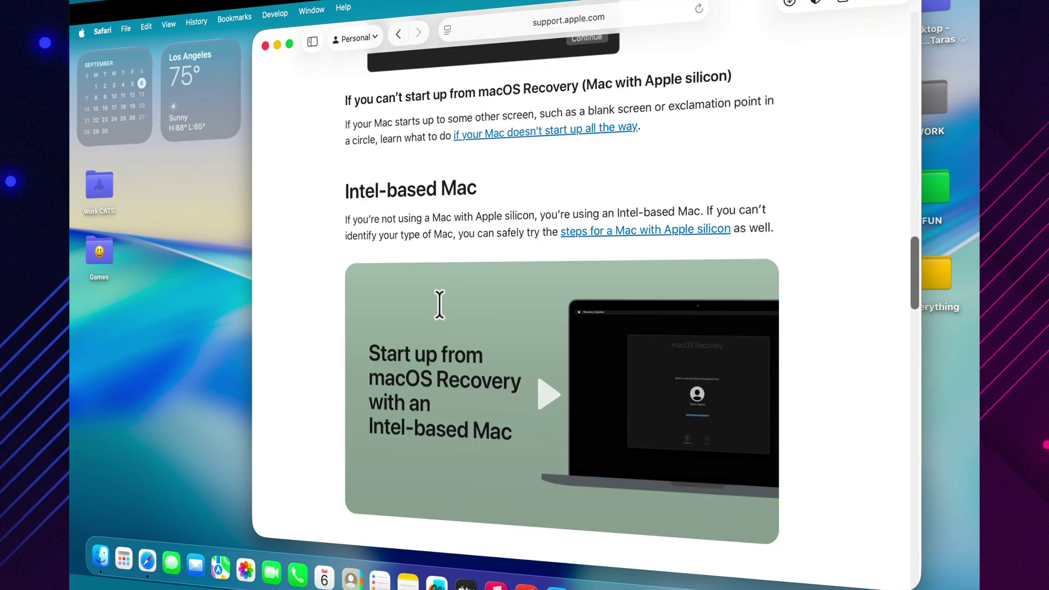
pyautogui.scroll(-20, 441, 310)
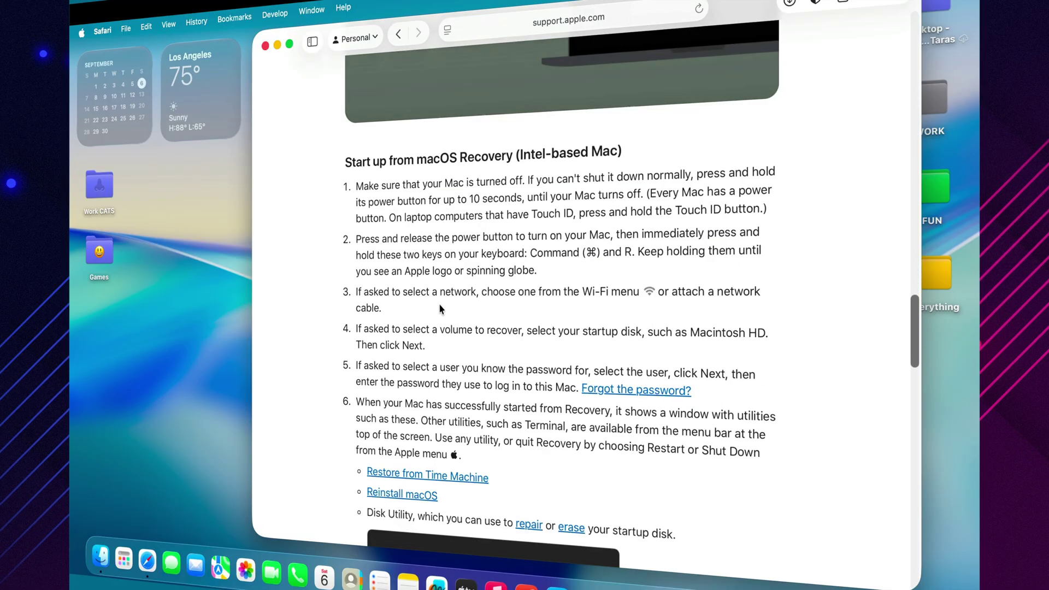
pyautogui.scroll(-15, 439, 305)
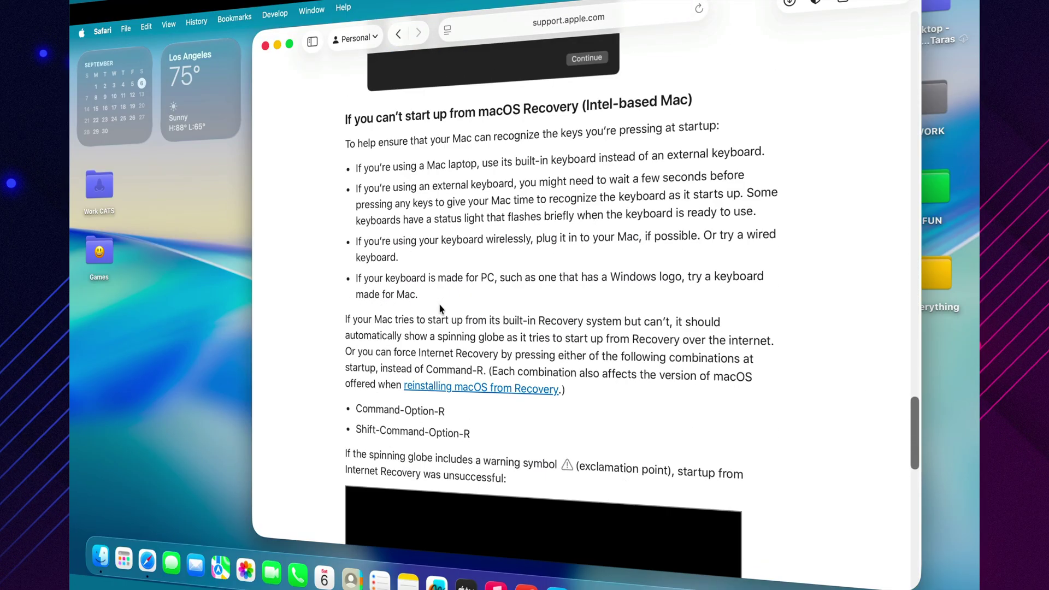
pyautogui.scroll(-5, 440, 305)
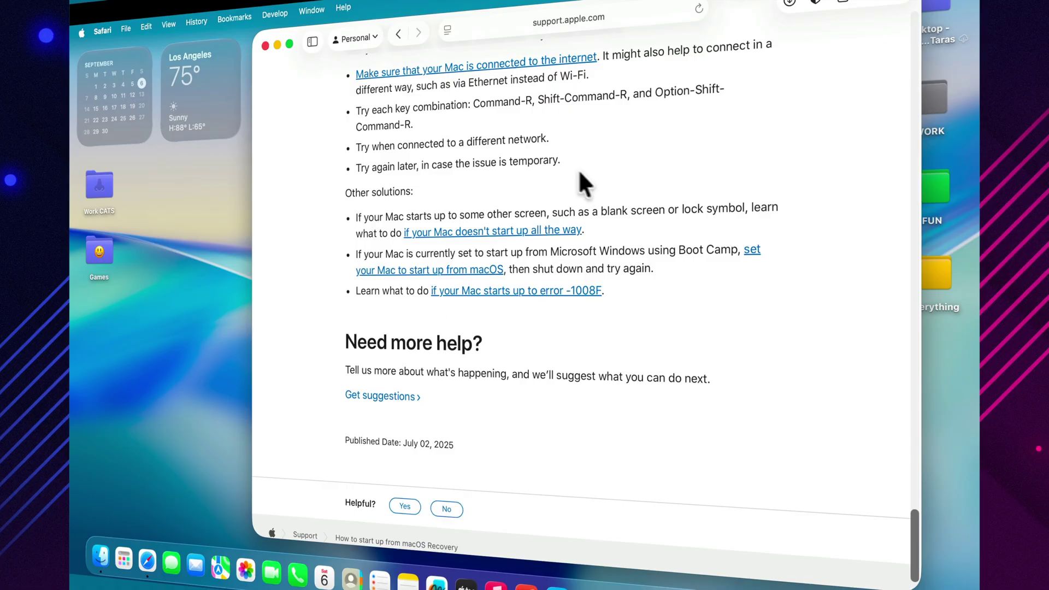
pyautogui.scroll(20, 495, 201)
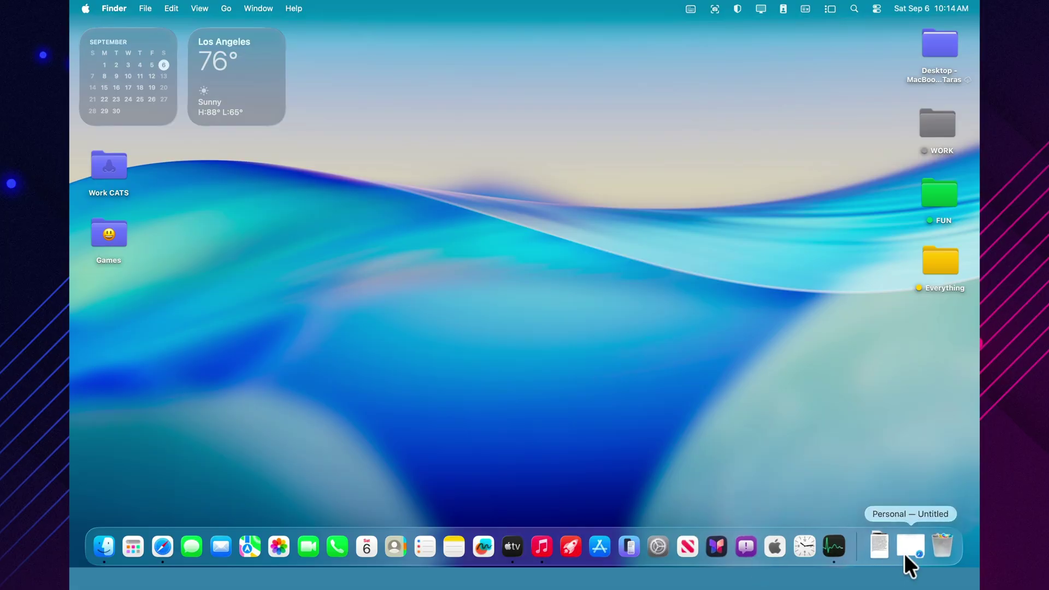
# Step: Search Google for 'check internet speed', scroll the speed-test results, then close the Safari window
pyautogui.click(909, 547)
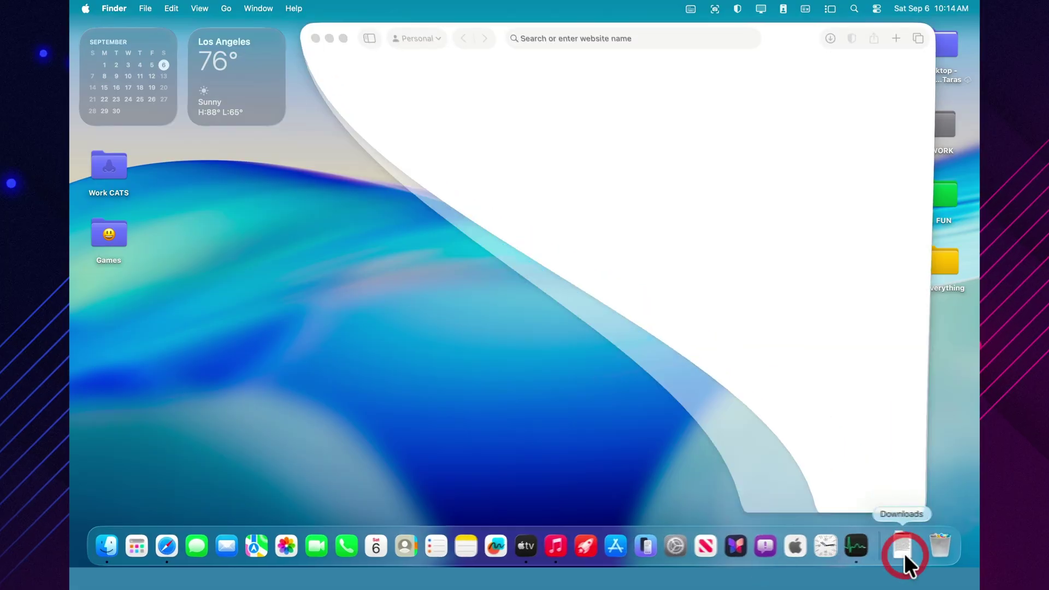
pyautogui.write('check')
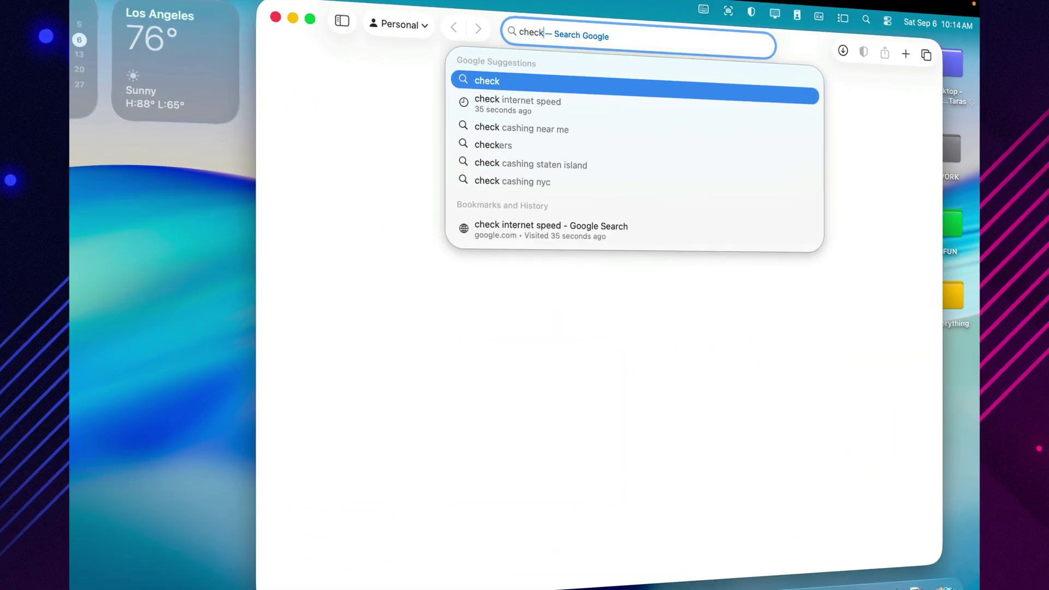
pyautogui.press('Down')
pyautogui.press('Return')
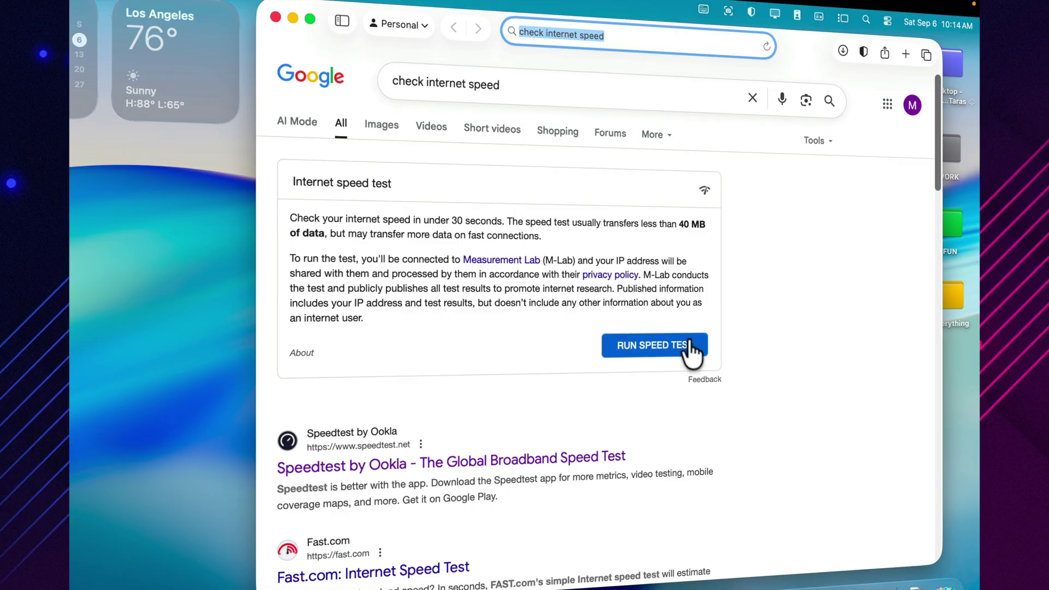
pyautogui.scroll(-8, 546, 273)
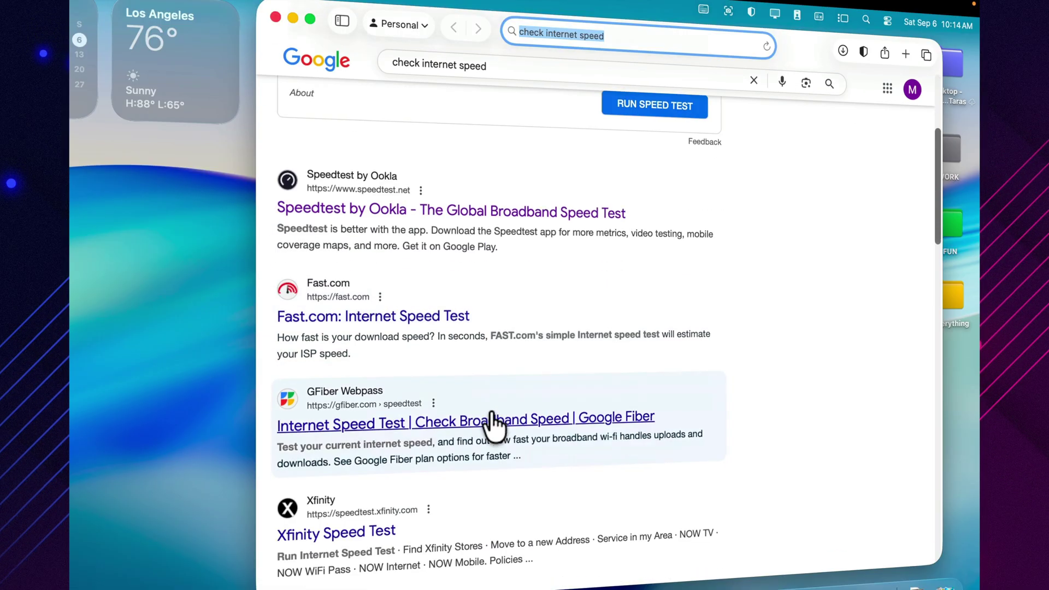
pyautogui.scroll(-10, 493, 429)
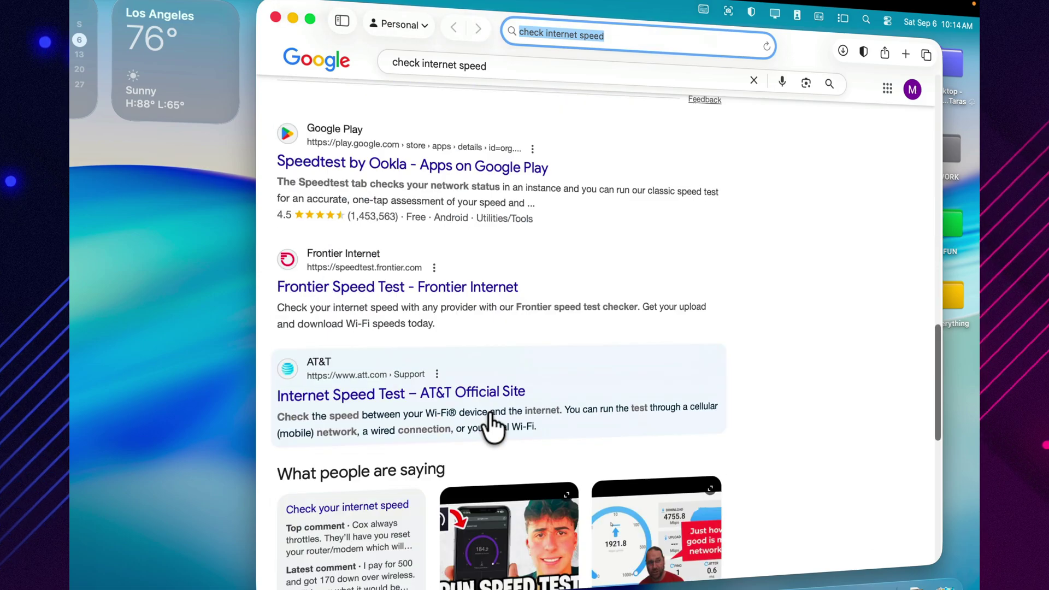
pyautogui.scroll(2, 493, 429)
pyautogui.scroll(10, 493, 429)
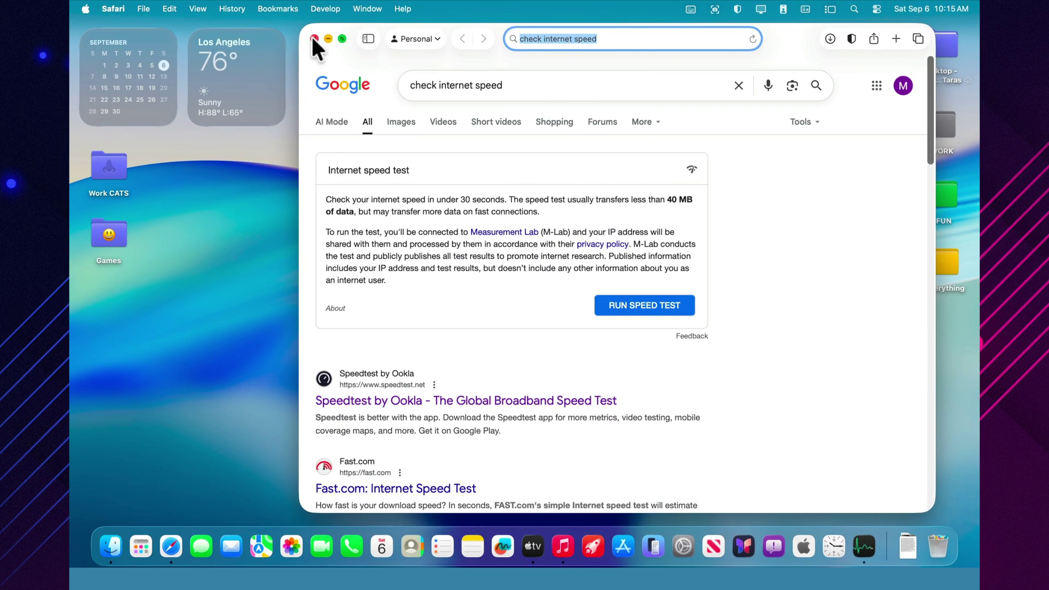
pyautogui.click(276, 17)
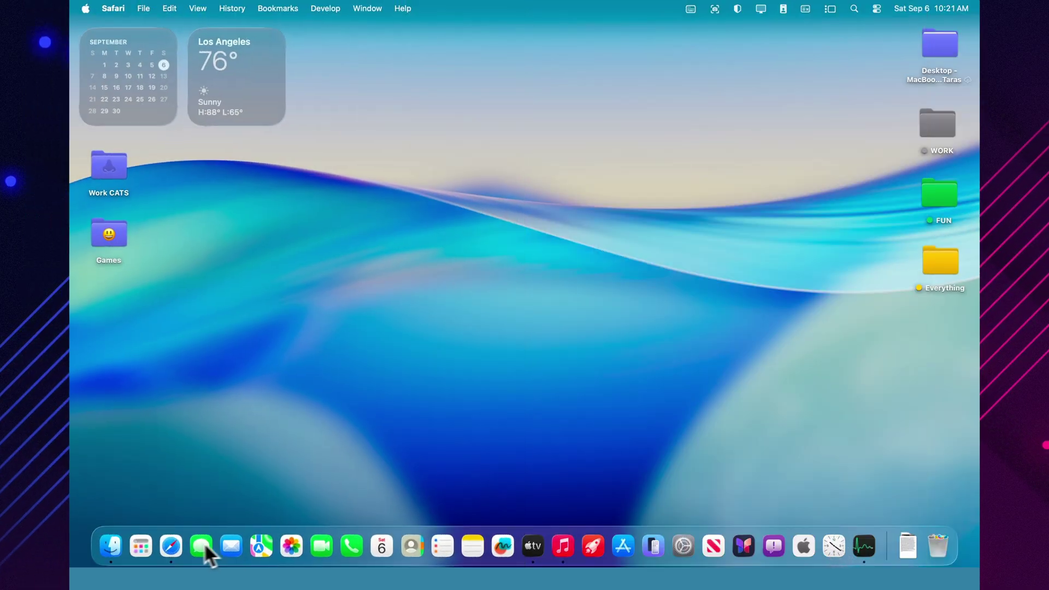
# Step: Load Apple's Genius Bar page from the 'geni' suggestion and expand the repair process and costs answer
pyautogui.click(172, 543)
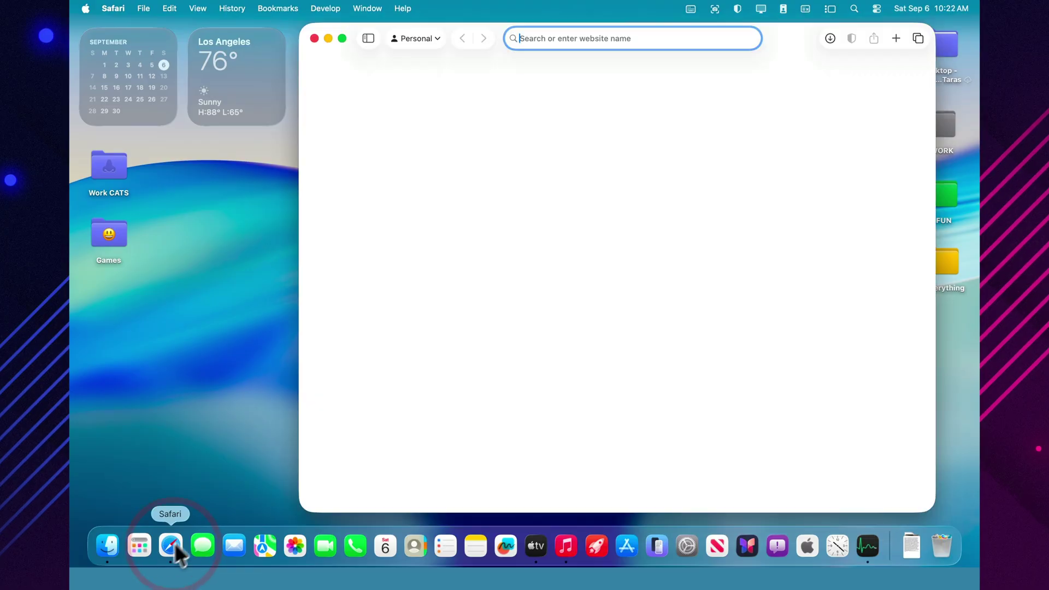
pyautogui.write('geni')
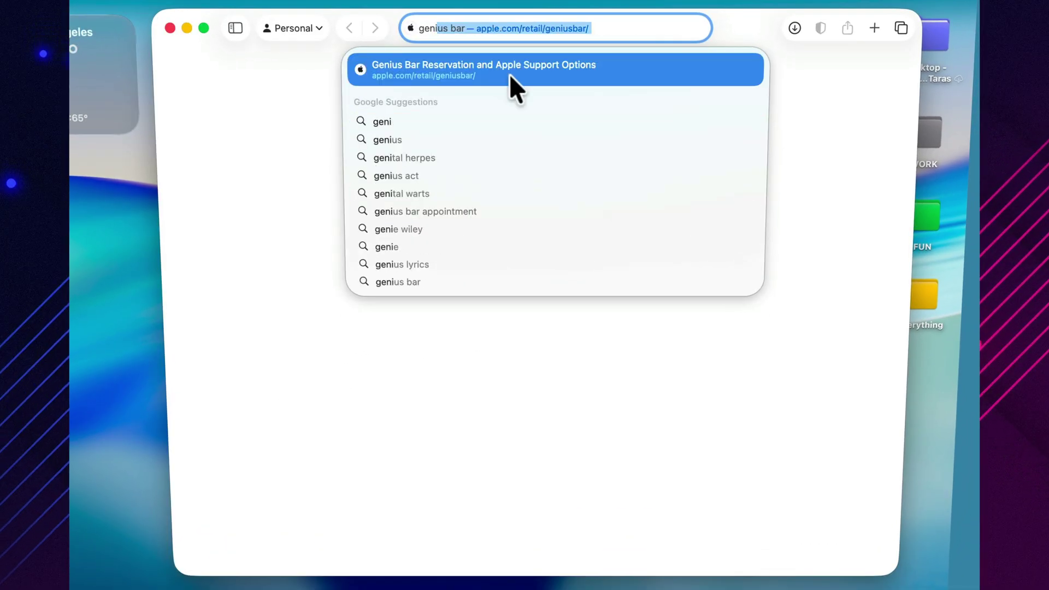
pyautogui.click(524, 73)
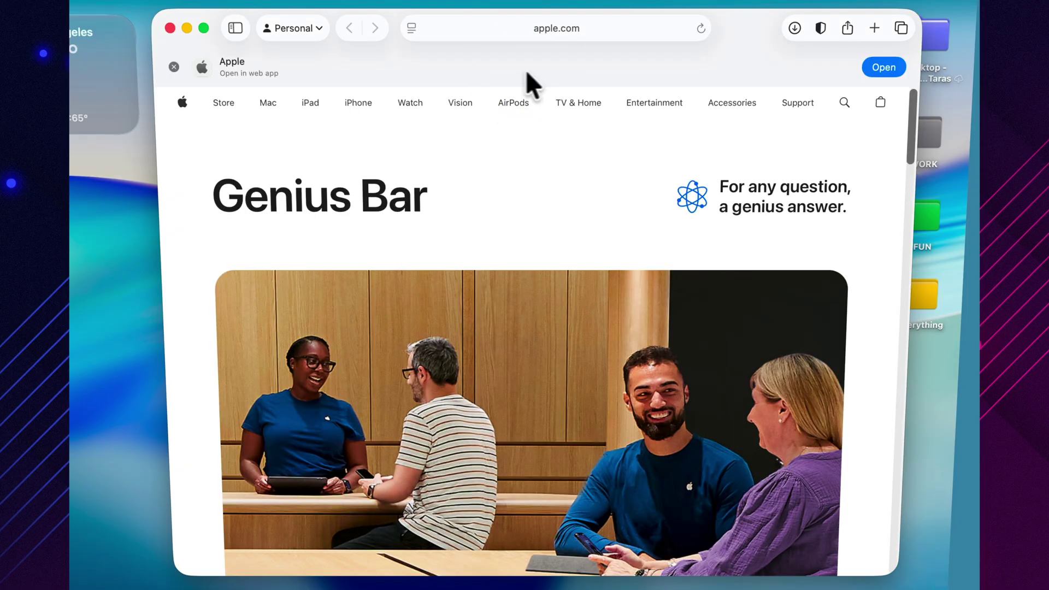
pyautogui.scroll(-6, 395, 184)
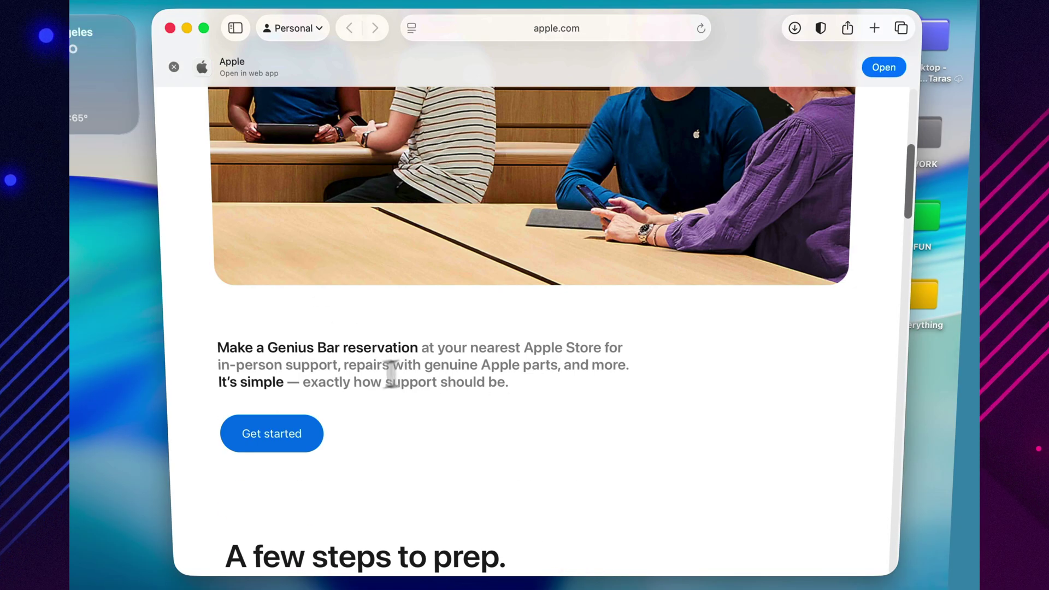
pyautogui.scroll(-5, 391, 374)
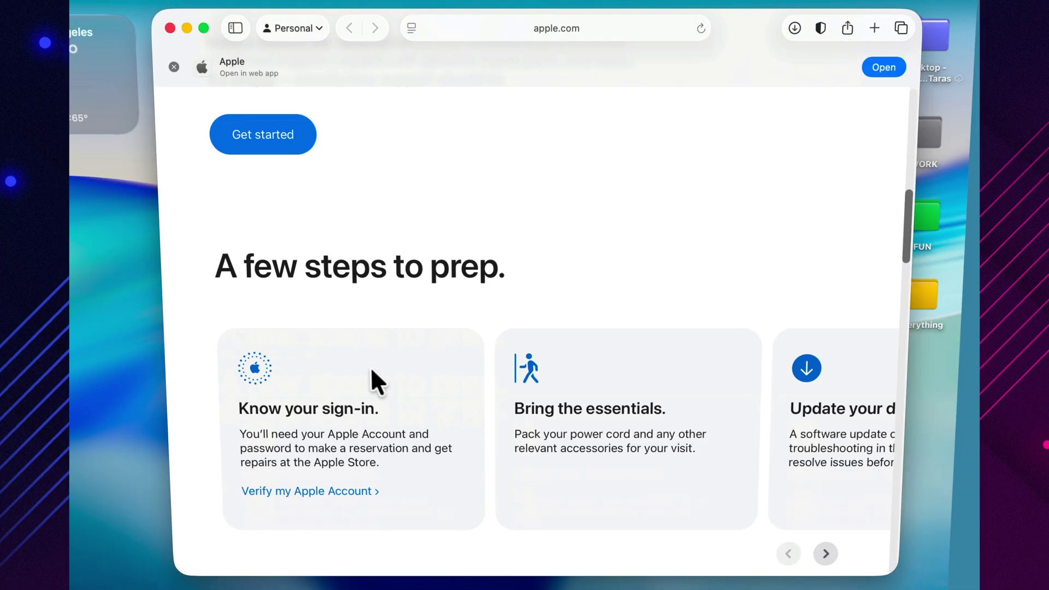
pyautogui.scroll(-1, 372, 366)
pyautogui.hscroll(8, 586, 372)
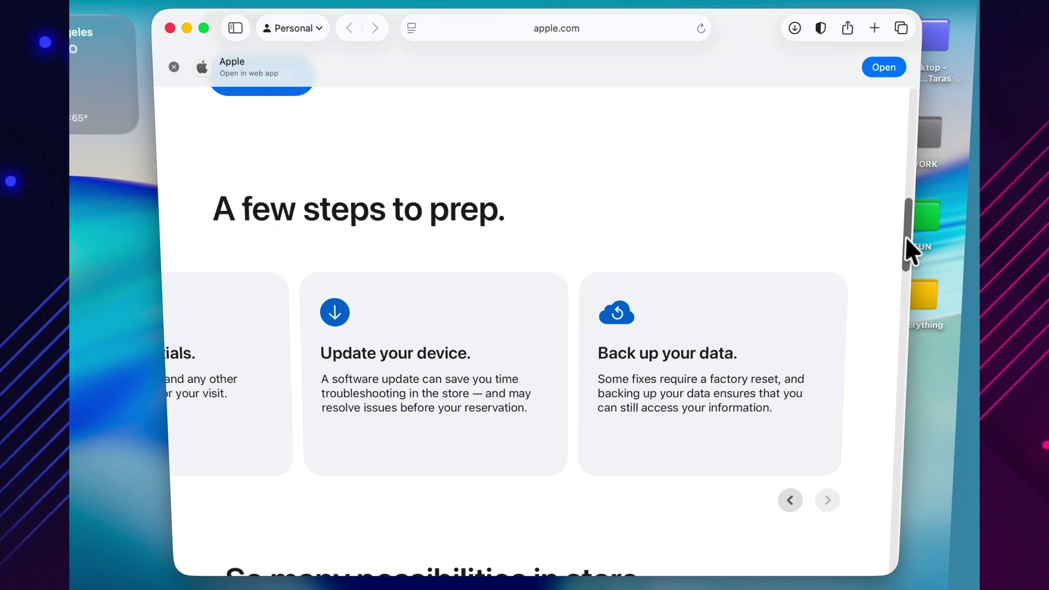
pyautogui.moveTo(904, 236); pyautogui.dragTo(906, 411)
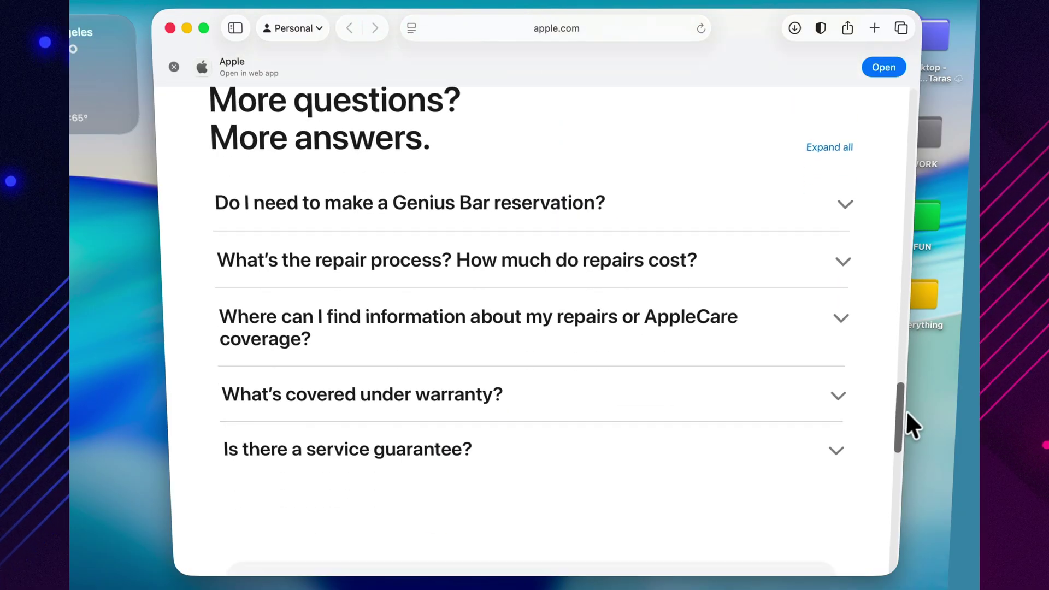
pyautogui.click(843, 262)
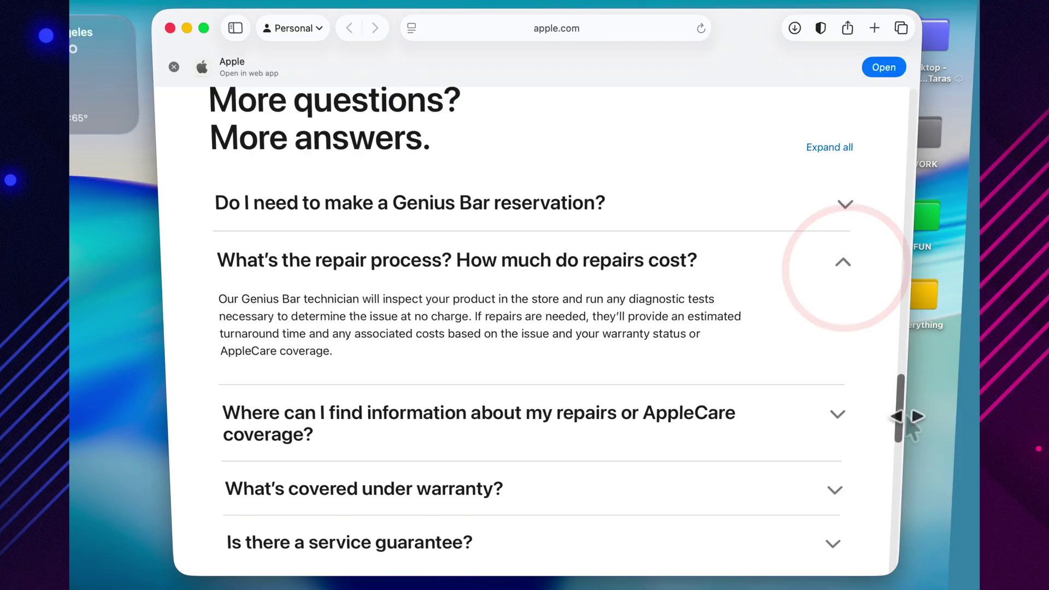
pyautogui.moveTo(902, 421); pyautogui.dragTo(904, 500)
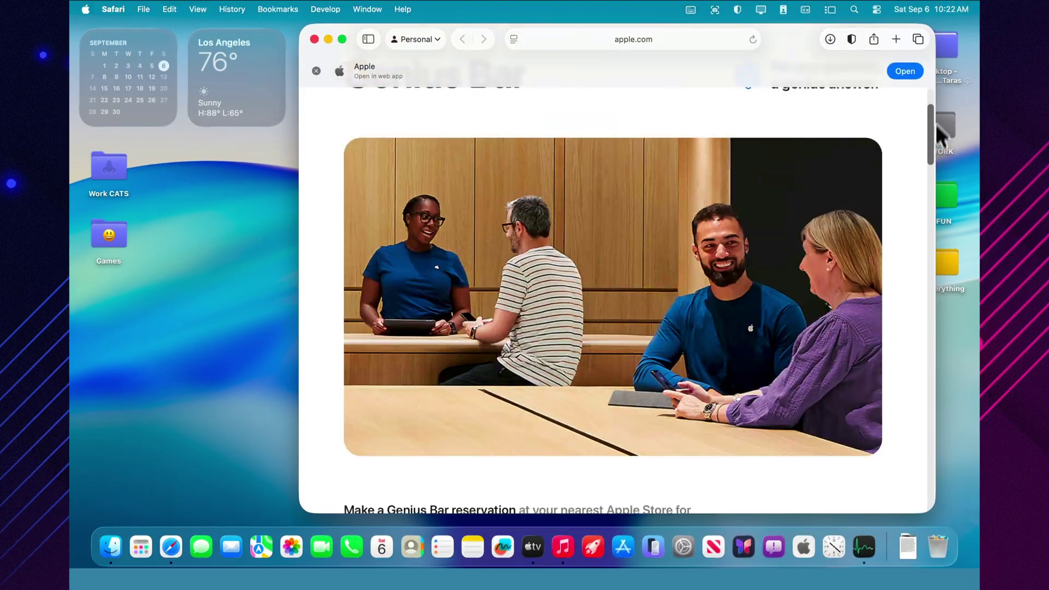
pyautogui.scroll(3, 936, 124)
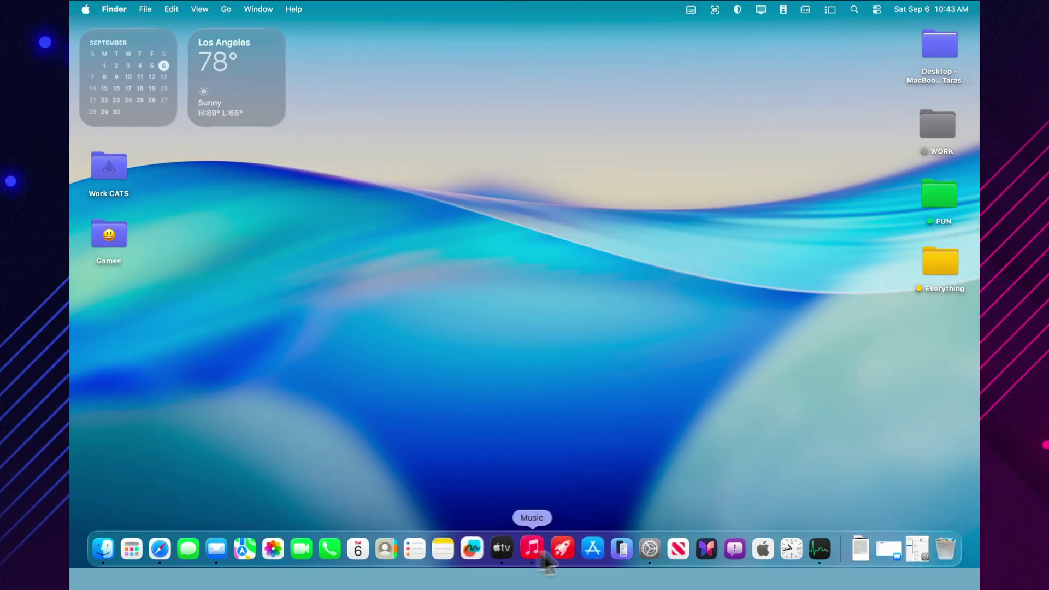
# Step: Open the Spotlight settings and cancel Delete Search History, keeping the history
pyautogui.click(653, 547)
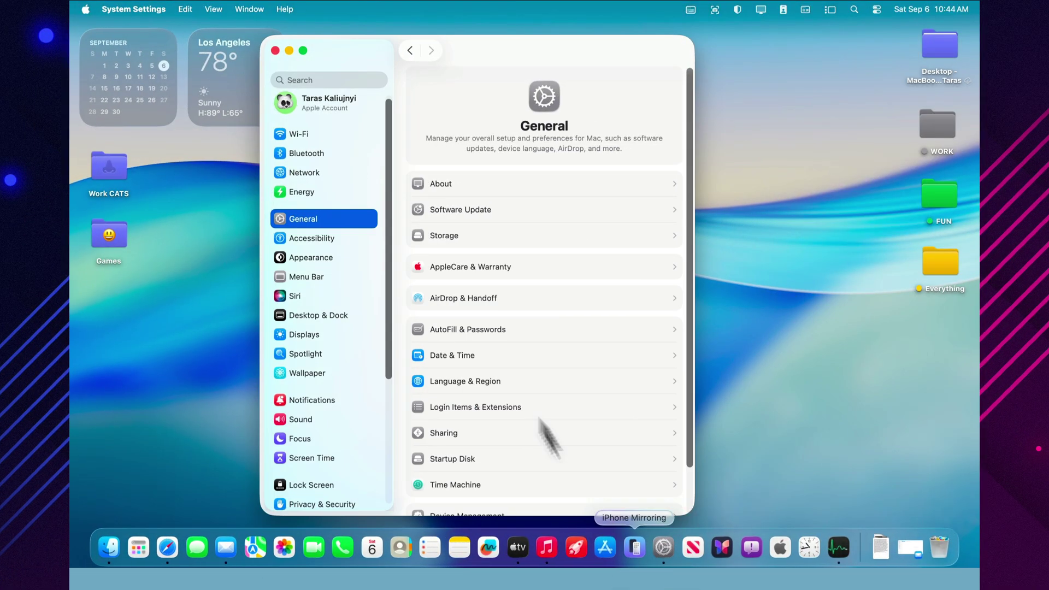
pyautogui.click(310, 353)
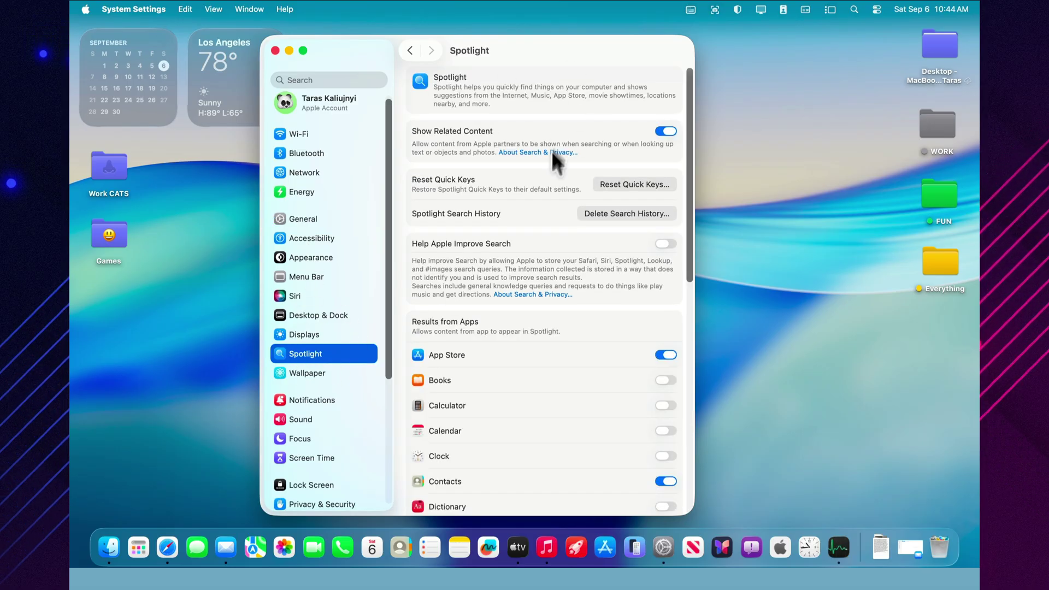
pyautogui.click(623, 219)
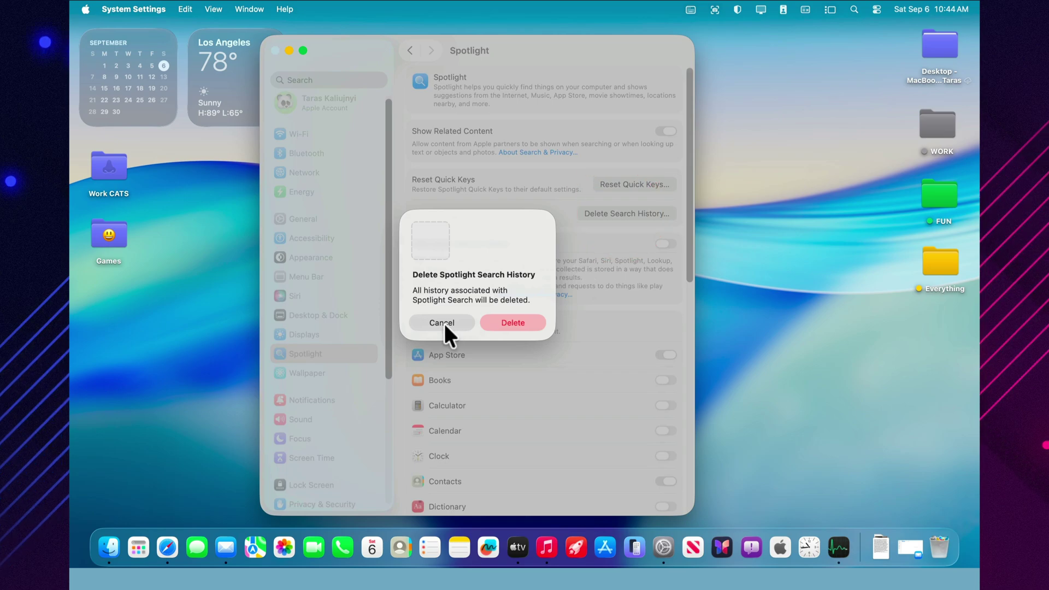
pyautogui.click(444, 323)
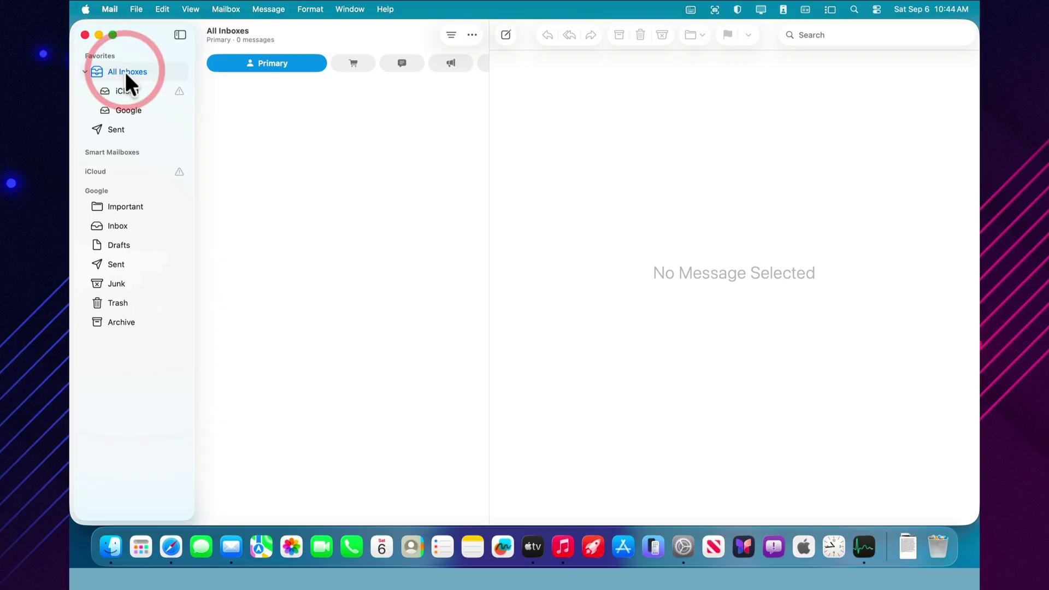
# Step: Look over Mail's Mailbox menu, then bring System Settings back in front
pyautogui.click(228, 9)
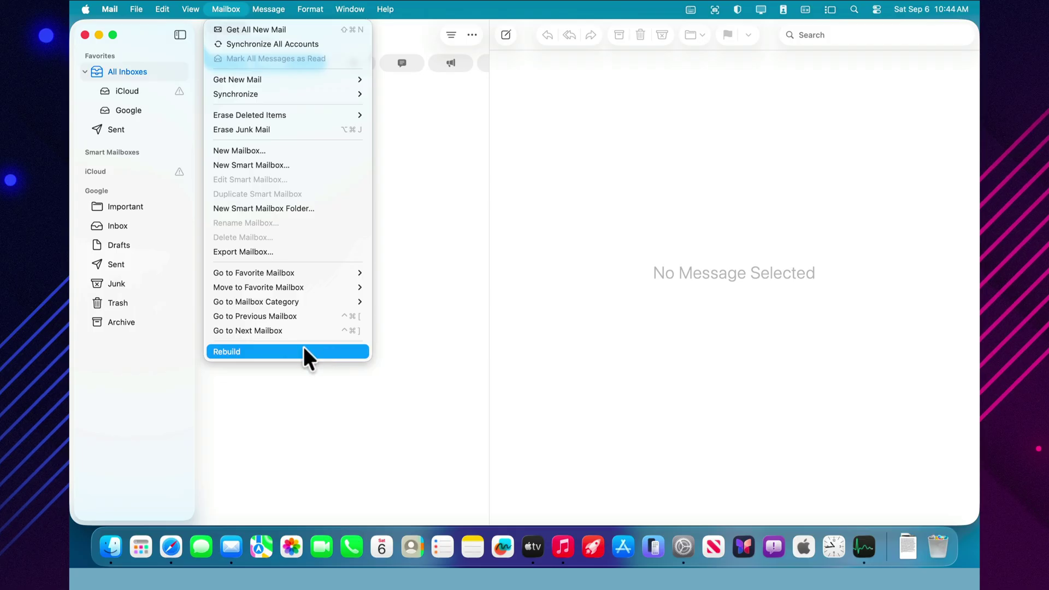
pyautogui.click(677, 550)
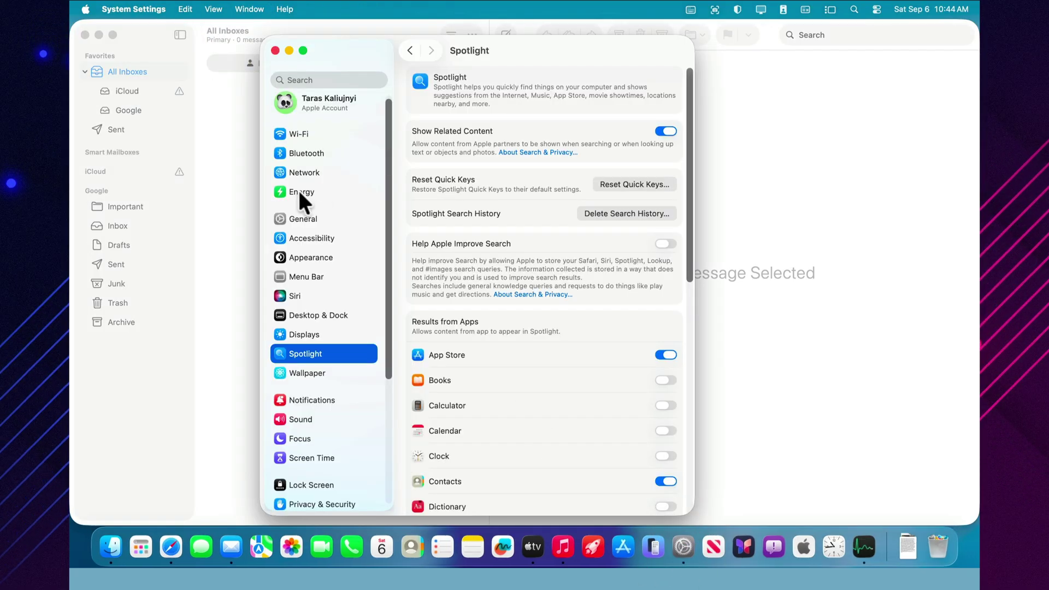
# Step: Show the Energy settings, check Safari's Extensions settings (none installed), then open the Apple menu
pyautogui.click(299, 193)
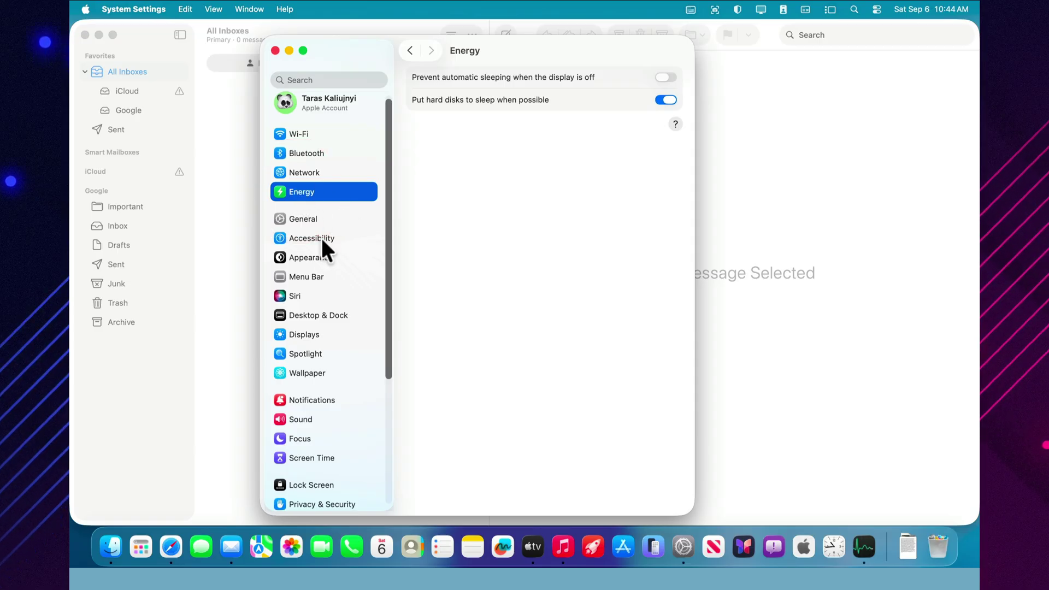
pyautogui.click(166, 558)
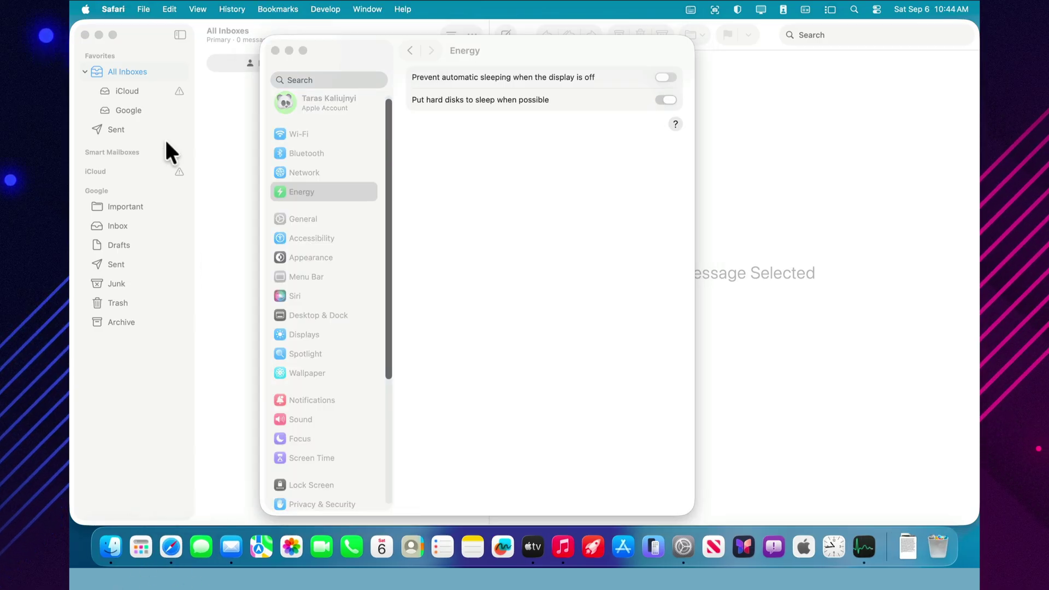
pyautogui.click(115, 9)
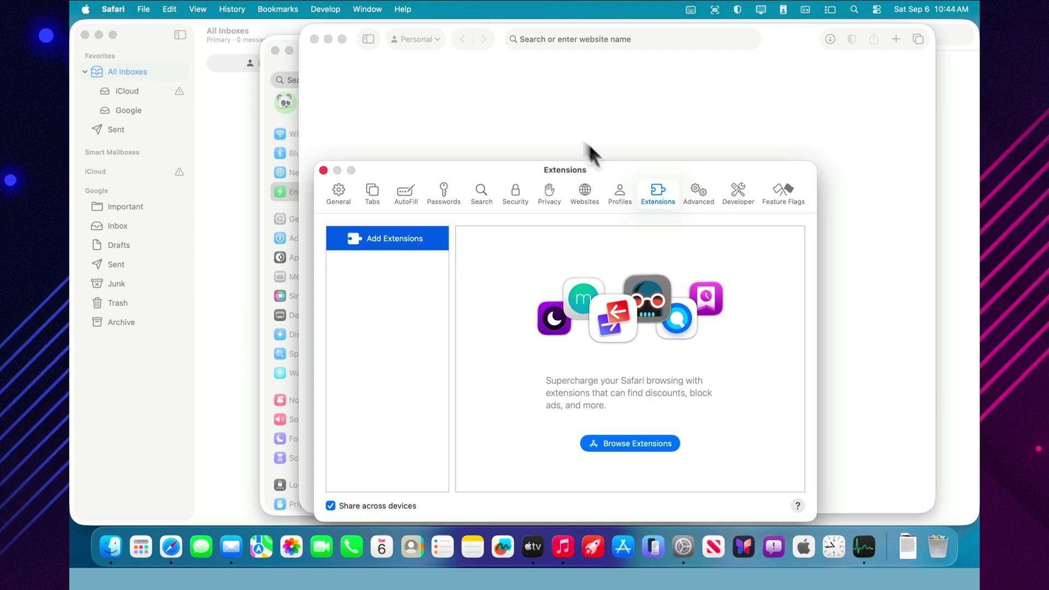
pyautogui.click(86, 9)
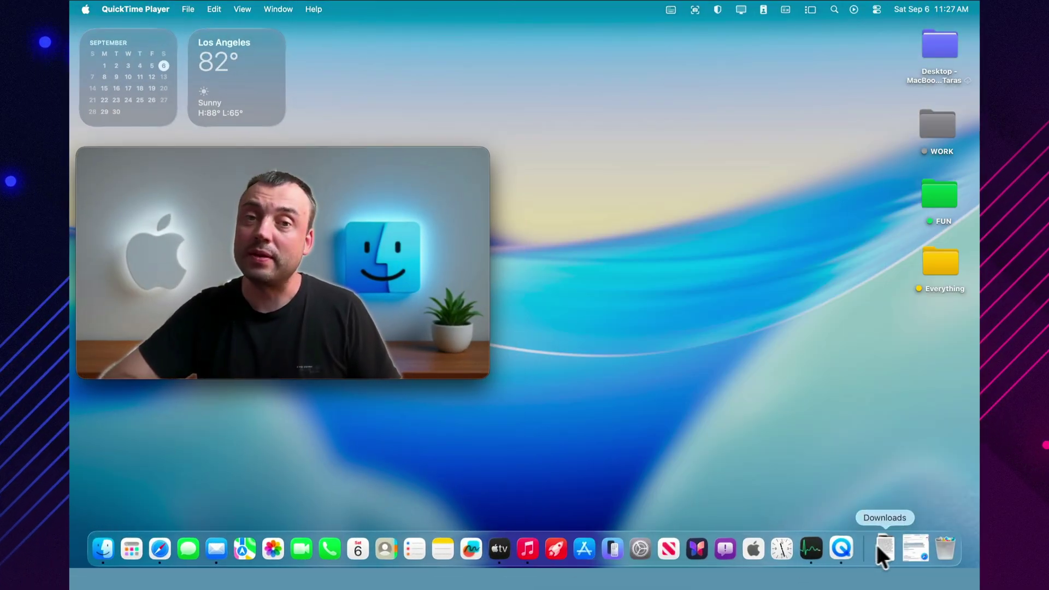
# Step: Open Apple's 'If your Mac runs slowly' guide for macOS Sequoia 15 and scroll through it
pyautogui.click(912, 544)
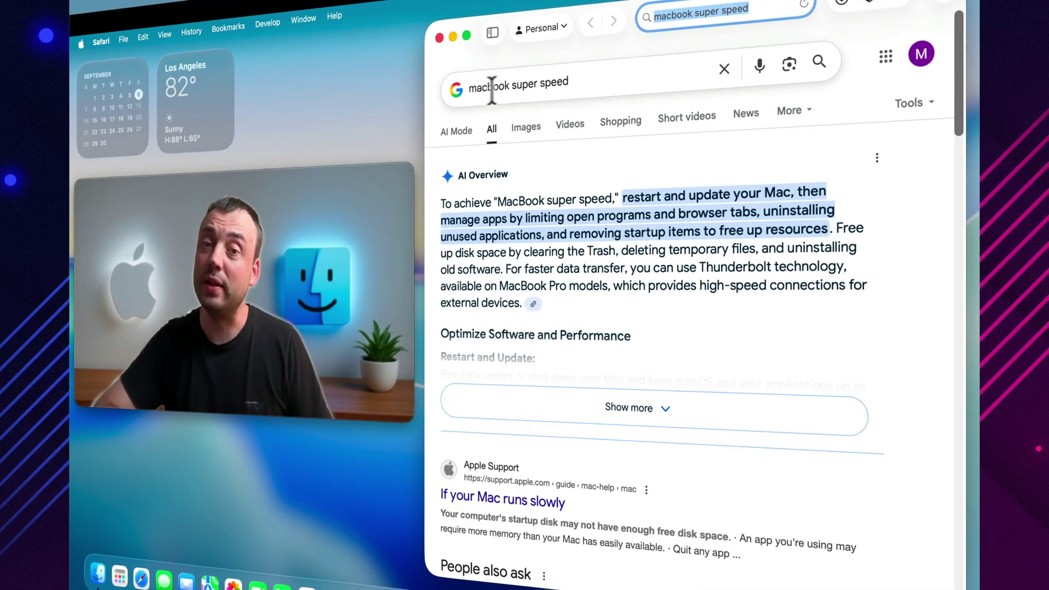
pyautogui.scroll(-5, 581, 180)
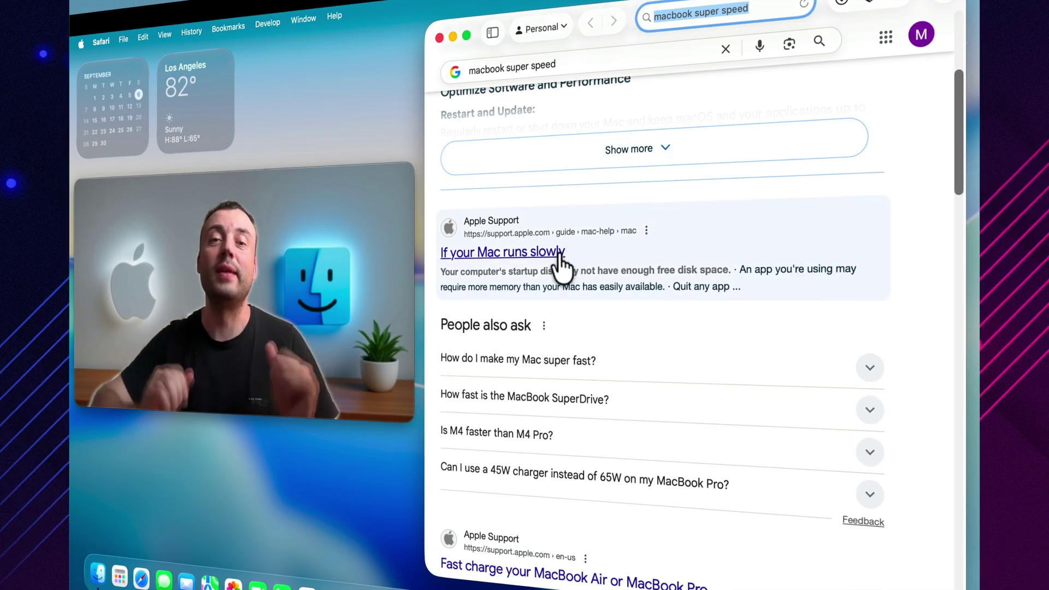
pyautogui.click(557, 252)
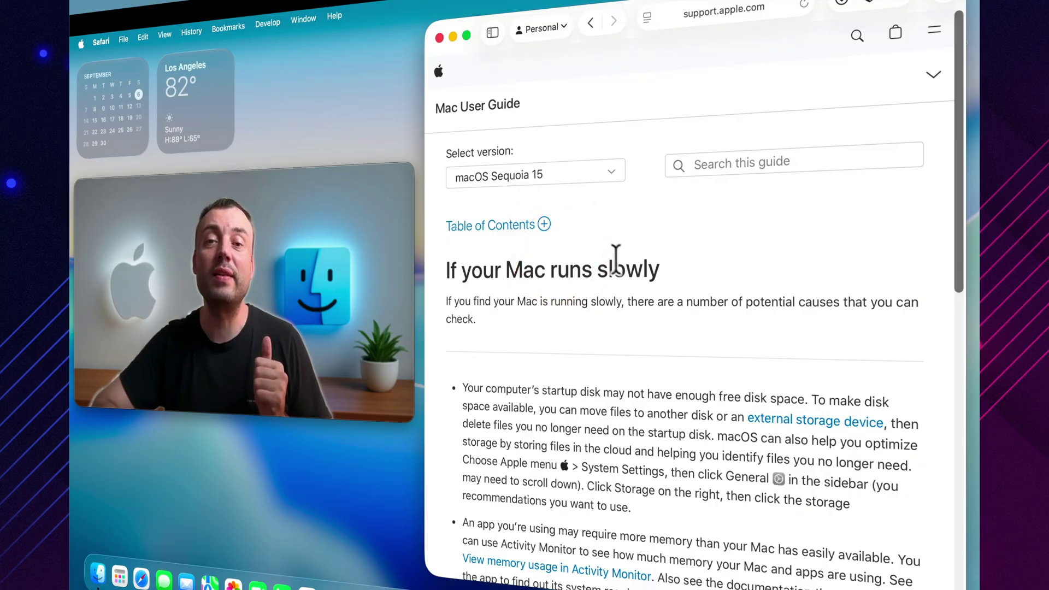
pyautogui.scroll(-2, 571, 254)
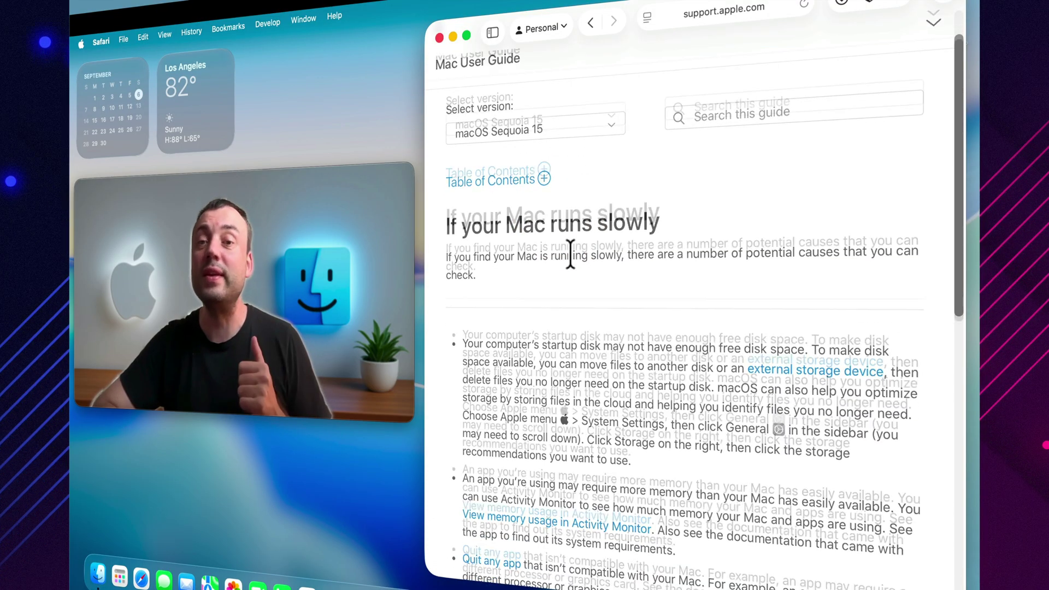
pyautogui.click(610, 117)
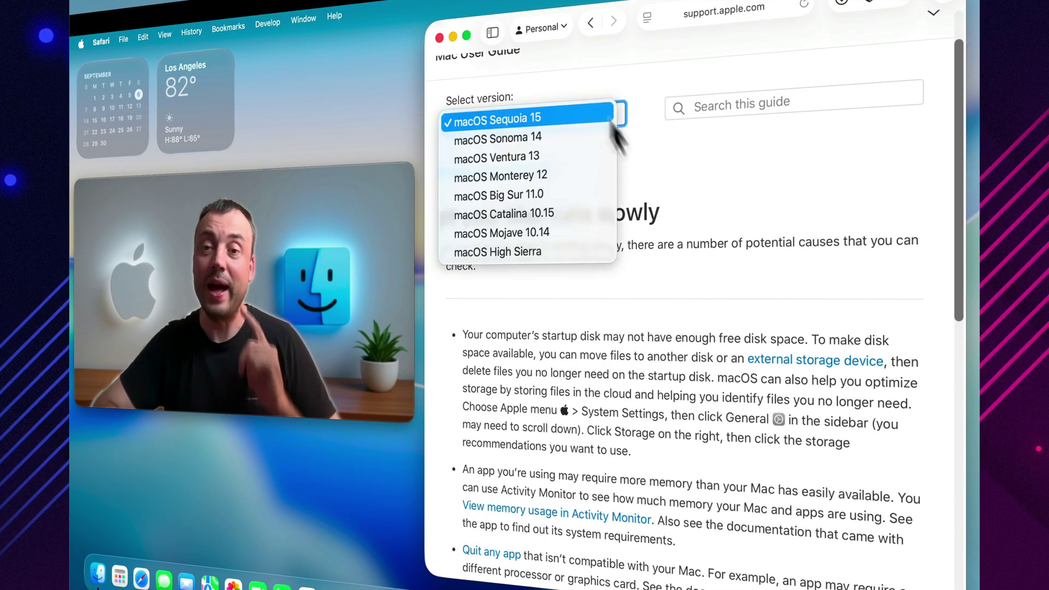
pyautogui.click(701, 163)
pyautogui.scroll(-10, 667, 227)
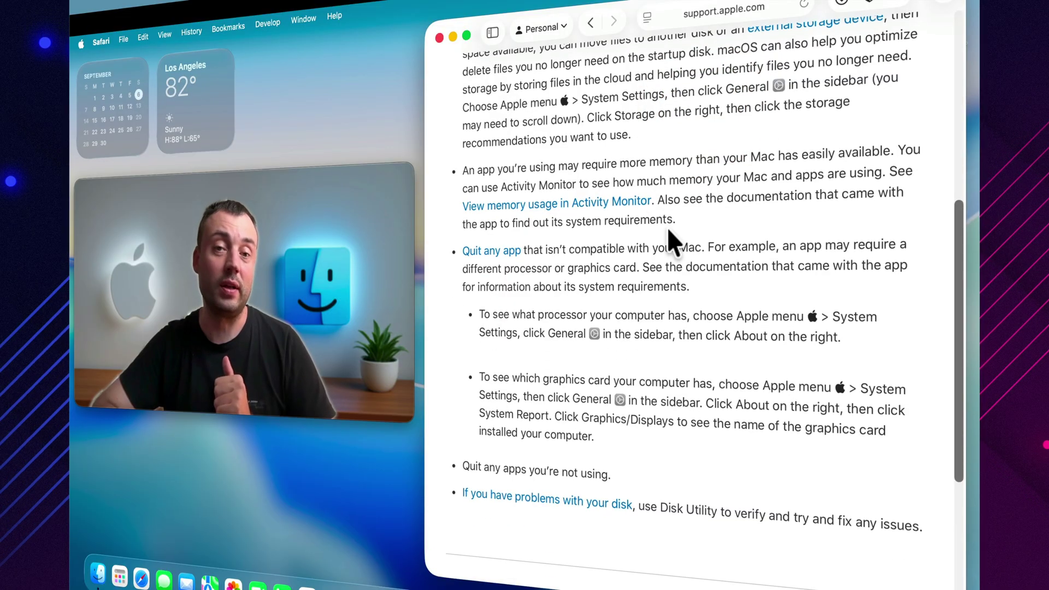
pyautogui.scroll(-3, 667, 228)
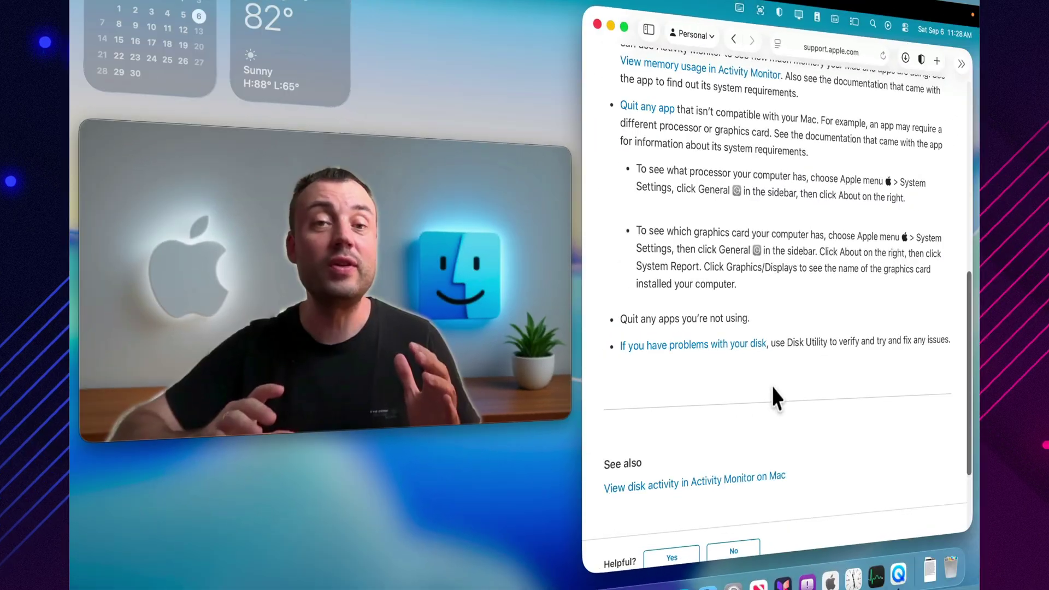
pyautogui.scroll(-3, 772, 386)
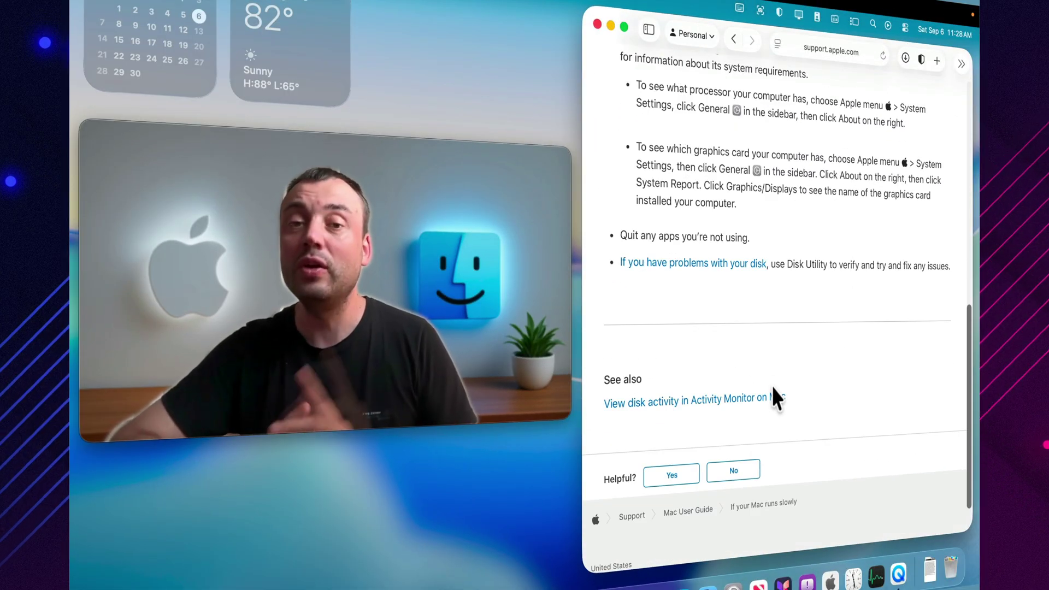
pyautogui.scroll(4, 773, 387)
pyautogui.scroll(10, 771, 384)
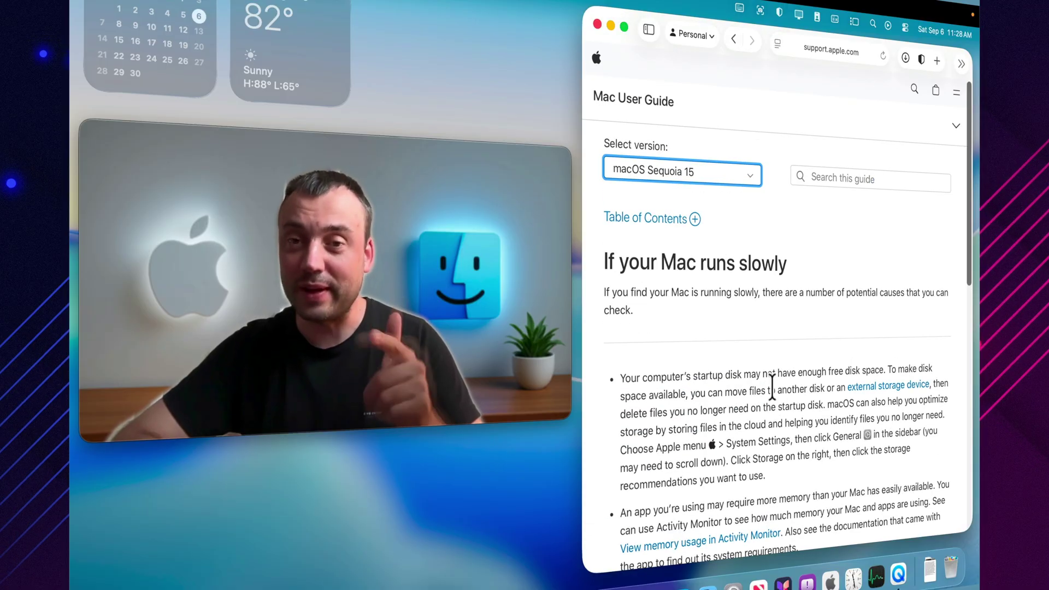